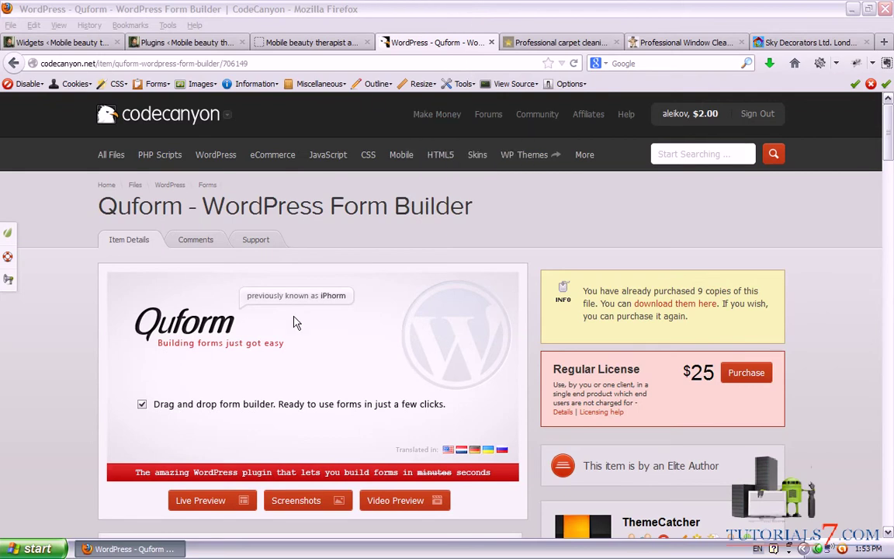
{"action": "mouse_move", "coordinate": [86, 185]}
{"action": "left_mouse_down"}
{"action": "mouse_move", "coordinate": [108, 236]}
{"action": "mouse_move", "coordinate": [462, 239]}
{"action": "mouse_move", "coordinate": [503, 186]}
{"action": "mouse_move", "coordinate": [82, 185]}
{"action": "left_mouse_up"}
{"action": "mouse_move", "coordinate": [222, 295]}
{"action": "left_mouse_down"}
{"action": "mouse_move", "coordinate": [126, 307]}
{"action": "mouse_move", "coordinate": [276, 410]}
{"action": "mouse_move", "coordinate": [249, 296]}
{"action": "left_mouse_up"}
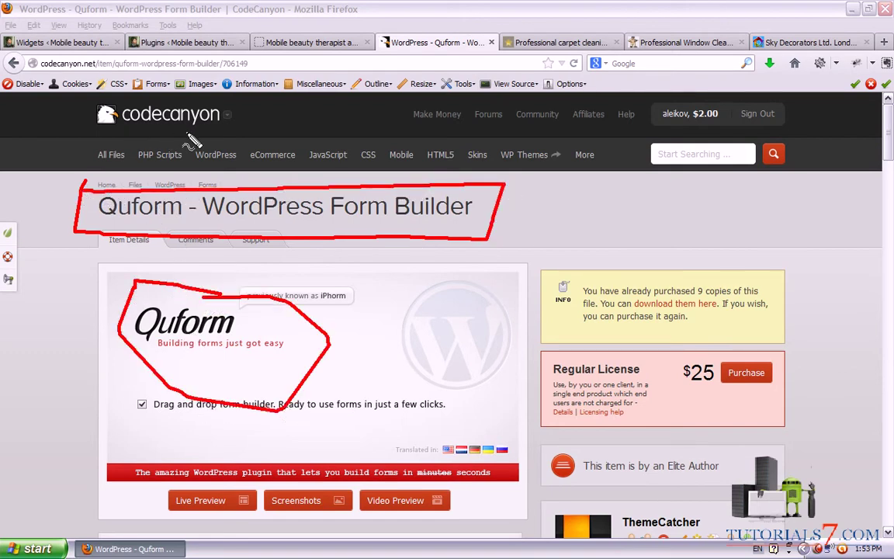
{"action": "mouse_move", "coordinate": [91, 144]}
{"action": "left_mouse_down"}
{"action": "mouse_move", "coordinate": [284, 141]}
{"action": "mouse_move", "coordinate": [87, 106]}
{"action": "mouse_move", "coordinate": [83, 117]}
{"action": "left_mouse_up"}
{"action": "mouse_move", "coordinate": [769, 344]}
{"action": "left_mouse_down"}
{"action": "mouse_move", "coordinate": [697, 357]}
{"action": "mouse_move", "coordinate": [743, 426]}
{"action": "mouse_move", "coordinate": [796, 365]}
{"action": "mouse_move", "coordinate": [737, 340]}
{"action": "left_mouse_up"}
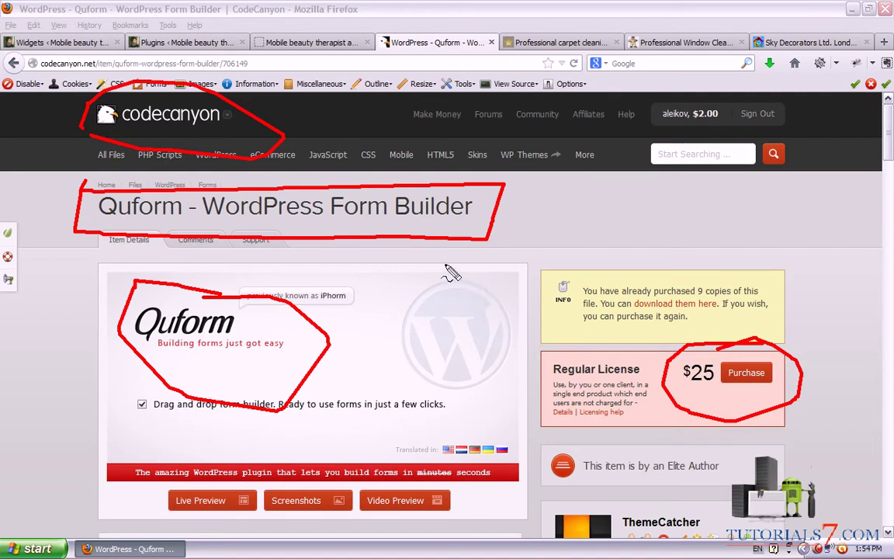
{"action": "left_click_drag", "start_coordinate": [703, 281], "coordinate": [697, 297]}
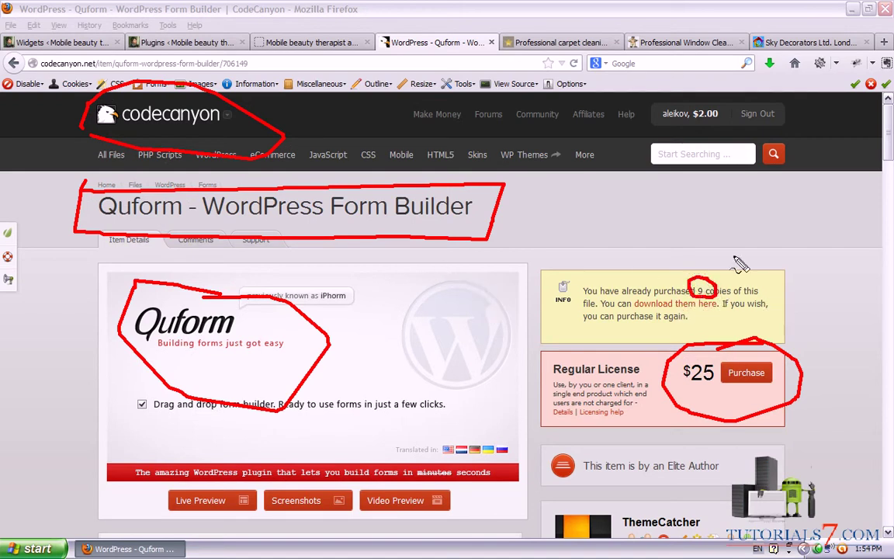
{"action": "mouse_move", "coordinate": [773, 189]}
{"action": "left_mouse_down"}
{"action": "mouse_move", "coordinate": [731, 274]}
{"action": "mouse_move", "coordinate": [744, 273]}
{"action": "left_mouse_up"}
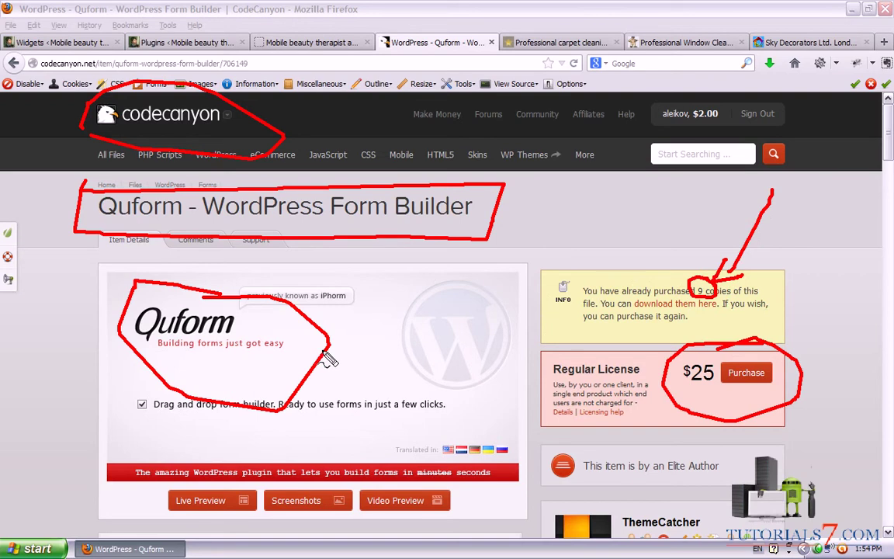
{"action": "left_click_drag", "start_coordinate": [326, 351], "coordinate": [662, 356]}
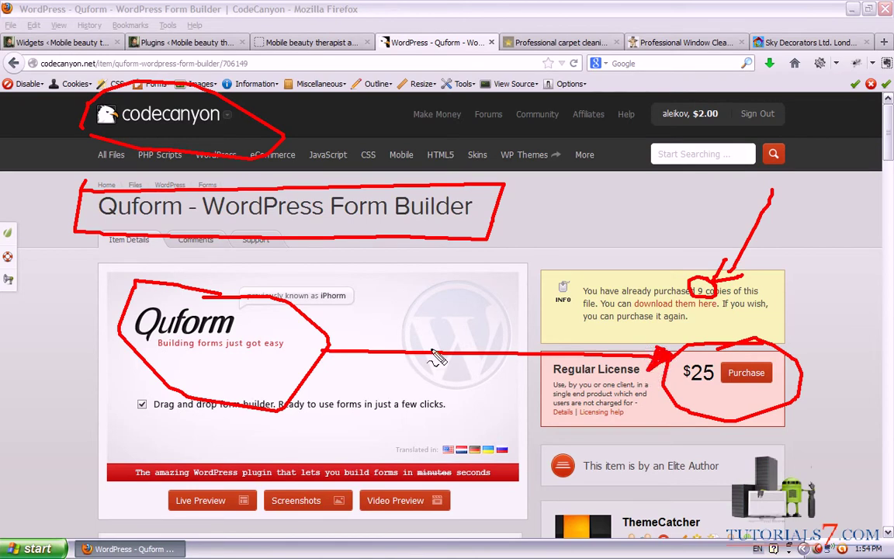
{"action": "left_click_drag", "start_coordinate": [347, 340], "coordinate": [342, 365]}
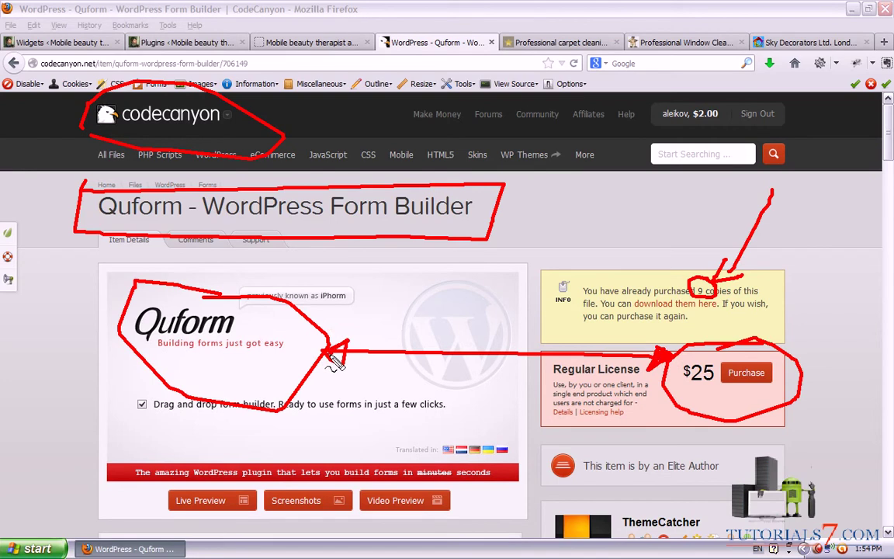
{"action": "key", "text": "Escape"}
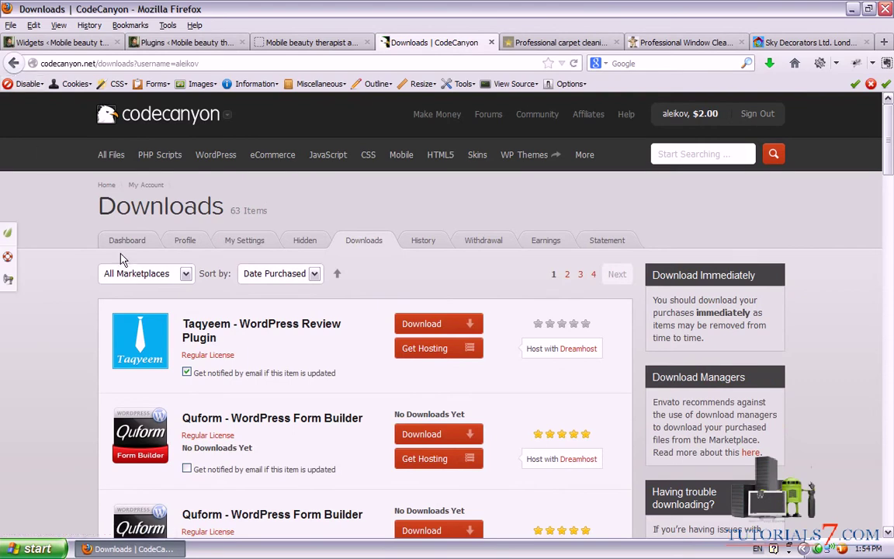
Download all files and documentation for the first listed Quform - WordPress Form Builder purchase, saving the ZIP file.
{"action": "scroll", "coordinate": [113, 233], "scroll_direction": "down", "scroll_amount": 3}
{"action": "scroll", "coordinate": [475, 348], "scroll_direction": "down", "scroll_amount": 1}
{"action": "left_click", "coordinate": [432, 276]}
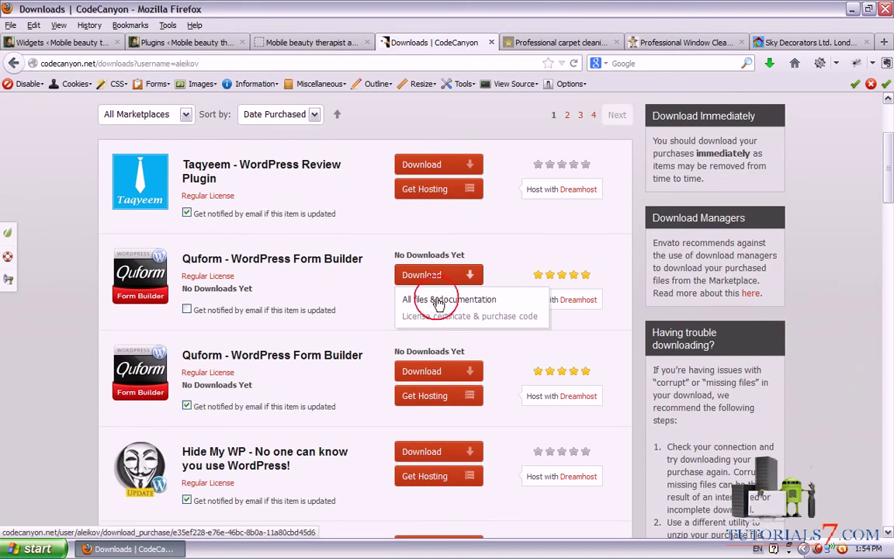
{"action": "left_click", "coordinate": [435, 300]}
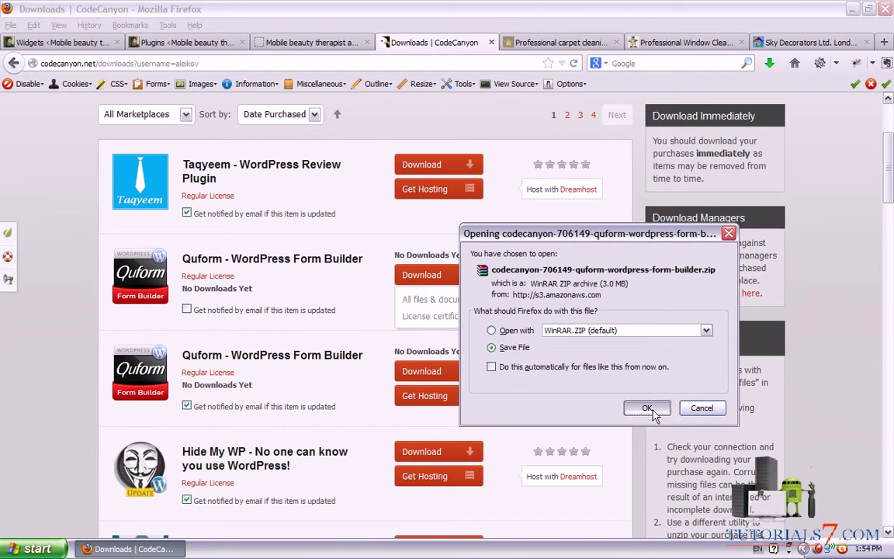
{"action": "key", "text": "Return"}
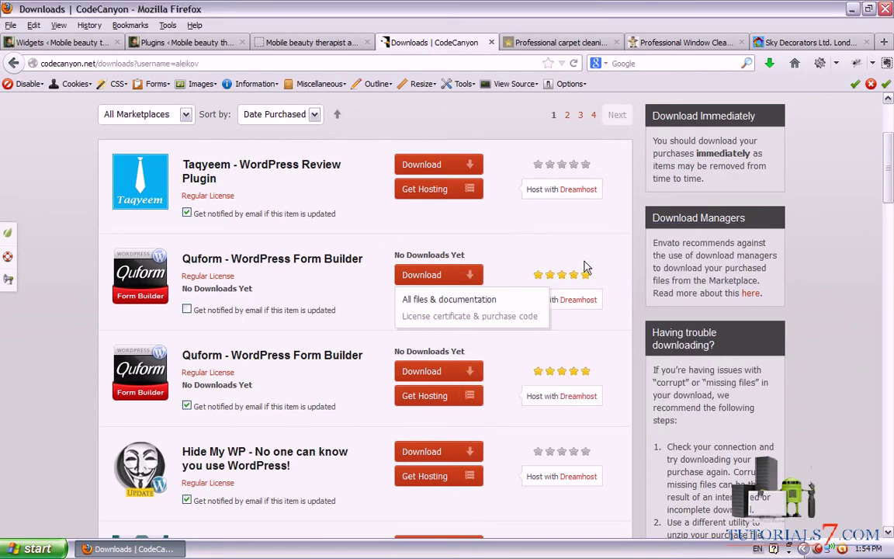
Open New Folder on the desktop and extract codecanyon-706149-quform-wordpress-form-builder.zip inside it.
{"action": "left_click", "coordinate": [854, 9]}
{"action": "left_click_drag", "start_coordinate": [190, 508], "coordinate": [287, 190]}
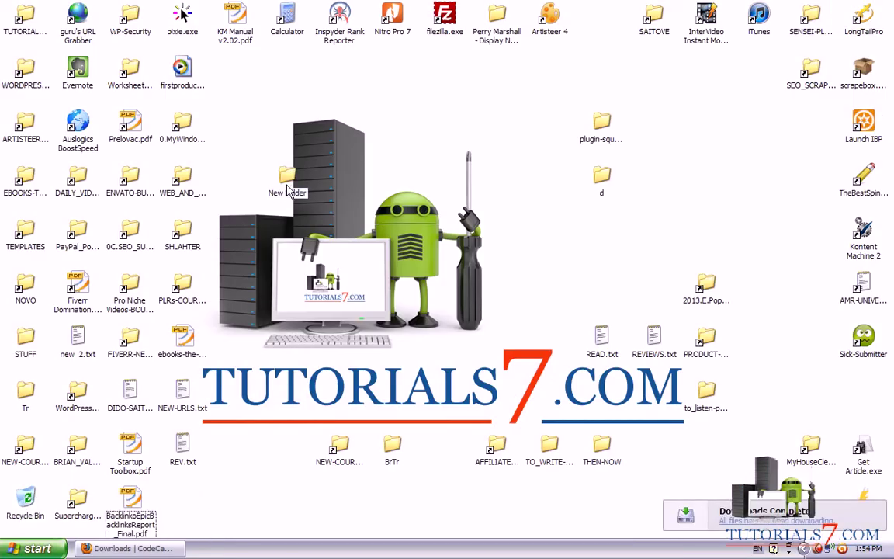
{"action": "double_click", "coordinate": [288, 180]}
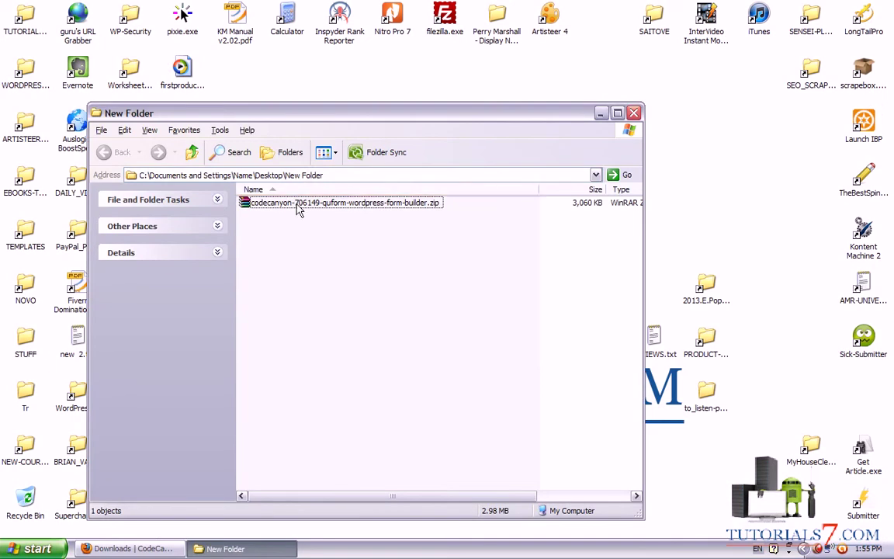
{"action": "right_click", "coordinate": [296, 203]}
{"action": "left_click", "coordinate": [319, 247]}
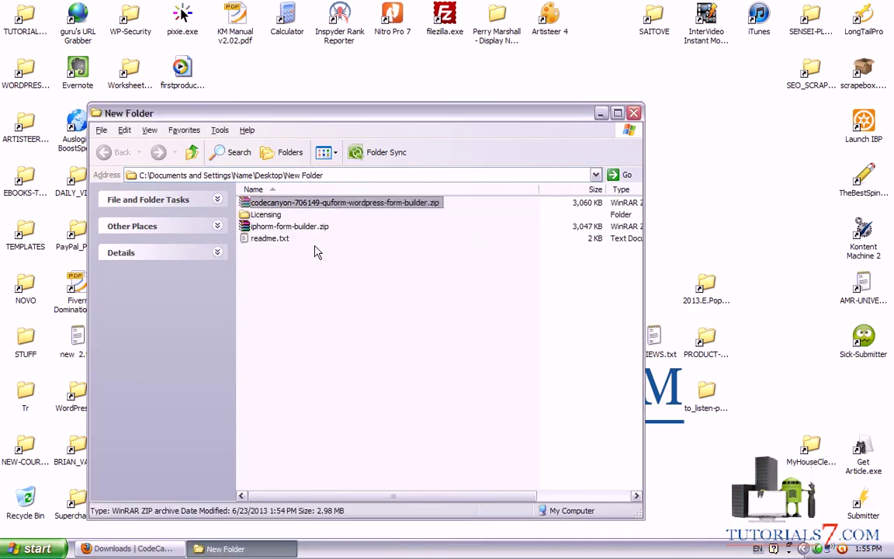
Inspect the extracted iphorm-form-builder.zip and the contents of the Licensing folder, and return to the parent folder.
{"action": "left_click", "coordinate": [276, 227]}
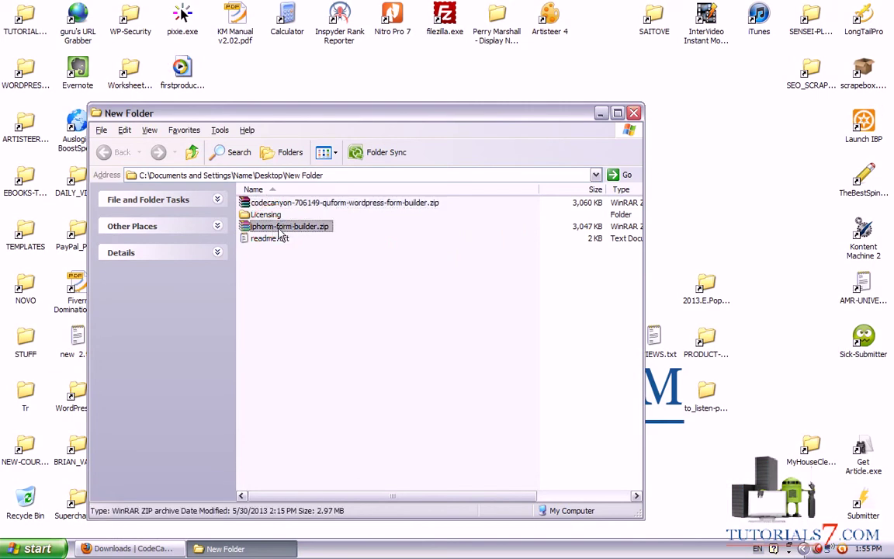
{"action": "double_click", "coordinate": [266, 216]}
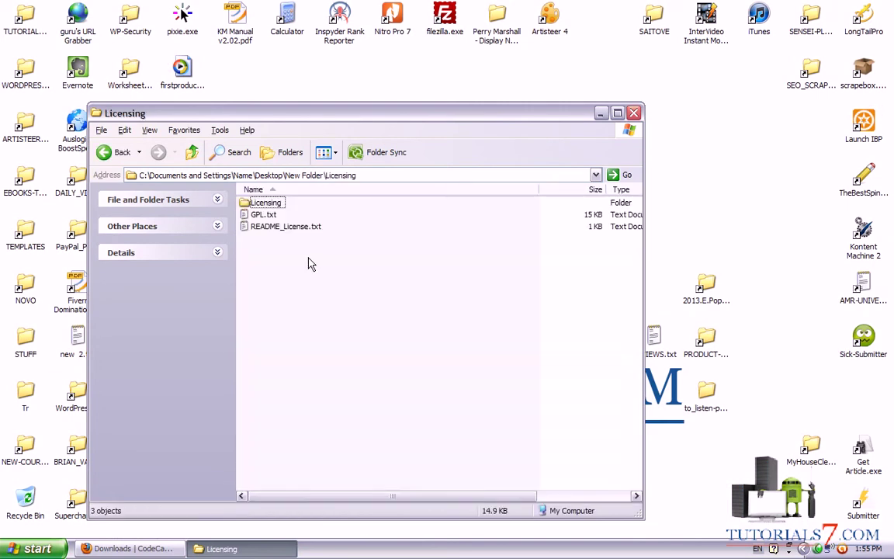
{"action": "left_click", "coordinate": [192, 153]}
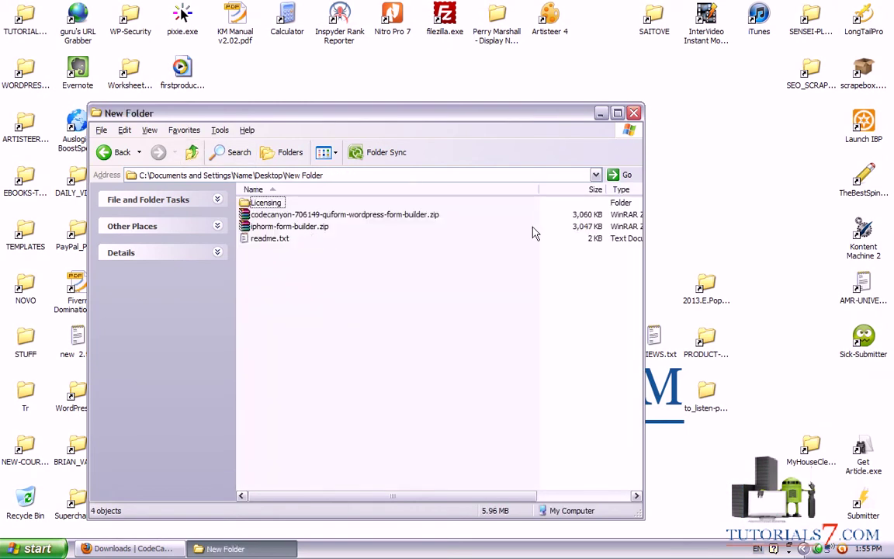
Close the folder window and switch to Firefox to view the beauty therapist site's installed WordPress plugins.
{"action": "left_click", "coordinate": [633, 114]}
{"action": "left_click", "coordinate": [128, 549]}
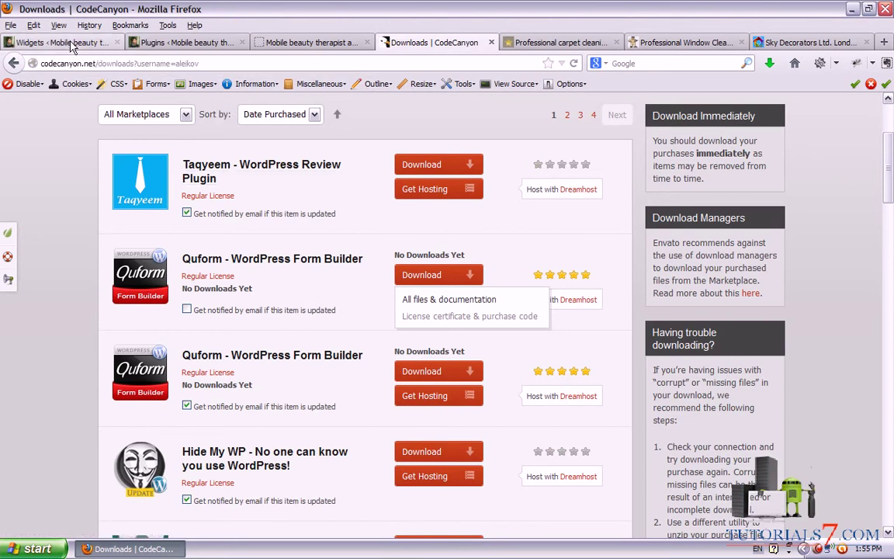
{"action": "left_click", "coordinate": [143, 44]}
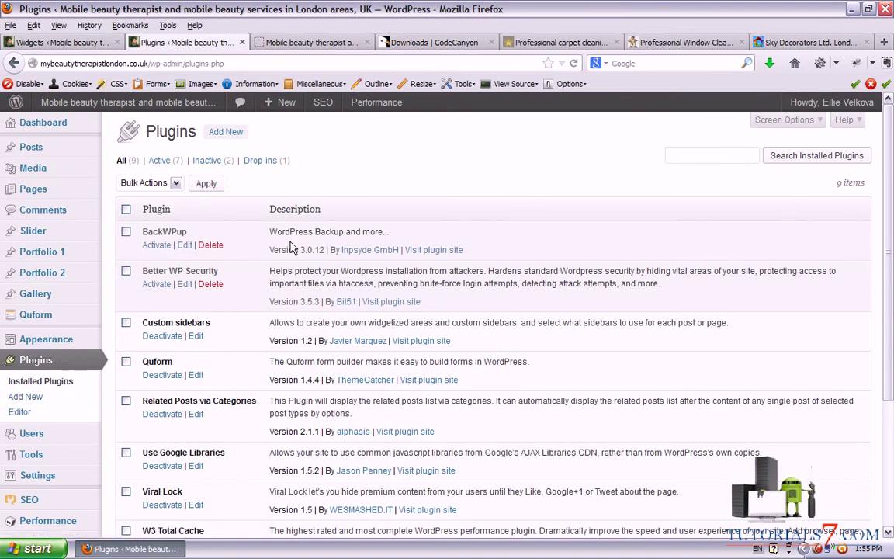
Examine the enquiry form on the Carpet Cleaners Pro site's Book Online page, from the name field to the SPAM protection field.
{"action": "left_click", "coordinate": [544, 43]}
{"action": "left_click_drag", "start_coordinate": [891, 136], "coordinate": [891, 109]}
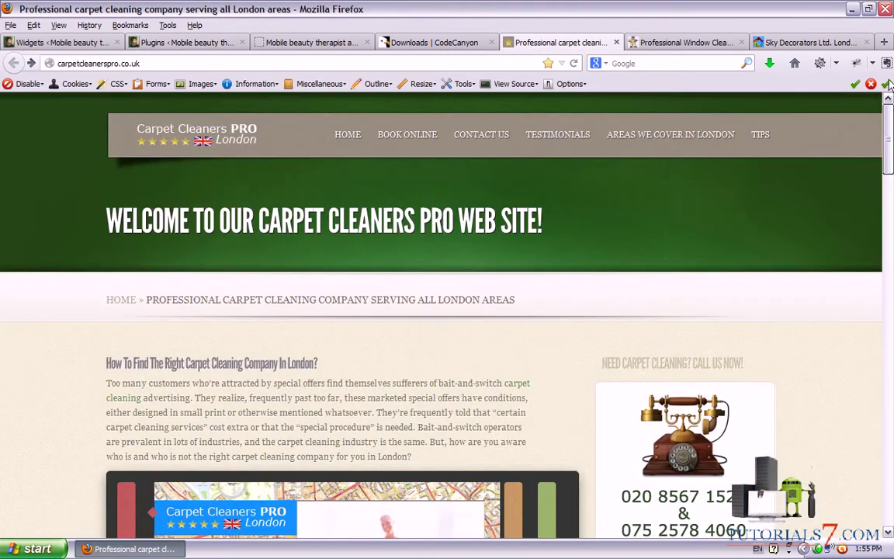
{"action": "left_click", "coordinate": [407, 140]}
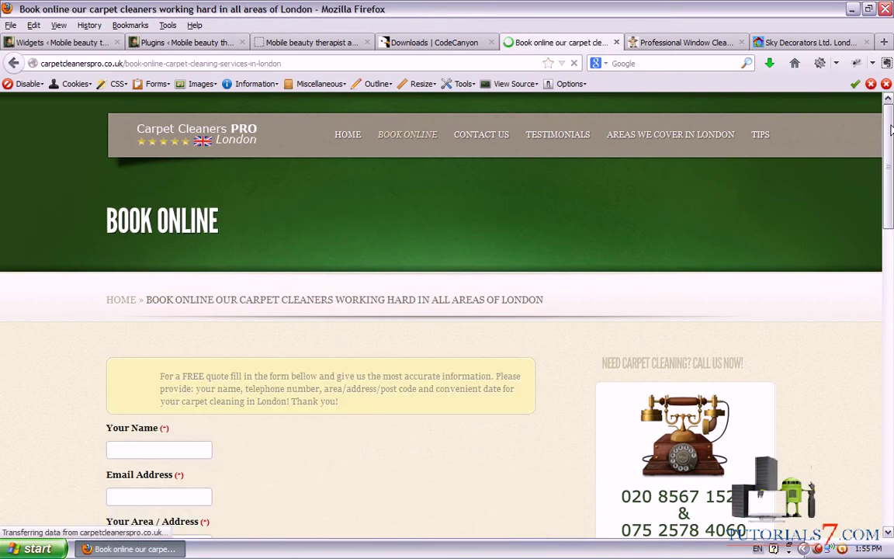
{"action": "left_click_drag", "start_coordinate": [889, 124], "coordinate": [891, 202]}
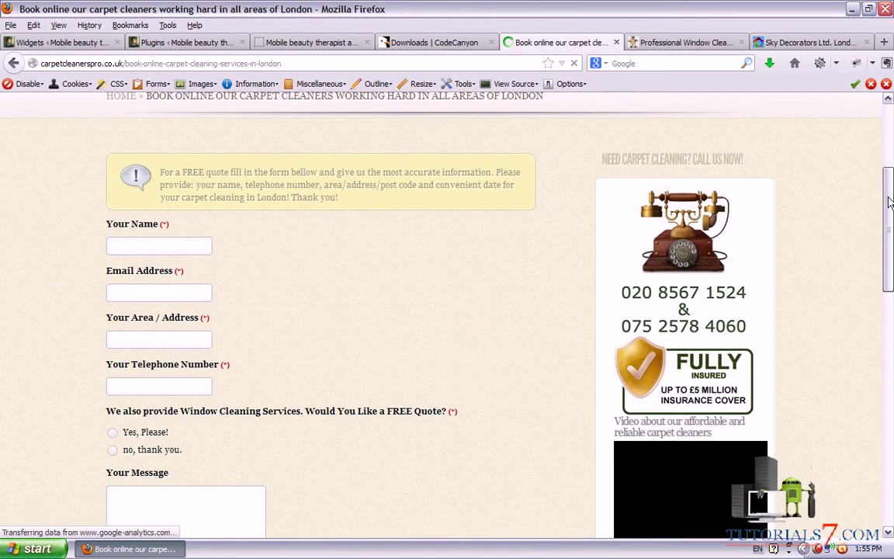
{"action": "mouse_move", "coordinate": [140, 208]}
{"action": "left_mouse_down"}
{"action": "mouse_move", "coordinate": [80, 249]}
{"action": "mouse_move", "coordinate": [285, 243]}
{"action": "mouse_move", "coordinate": [171, 189]}
{"action": "mouse_move", "coordinate": [132, 191]}
{"action": "left_mouse_up"}
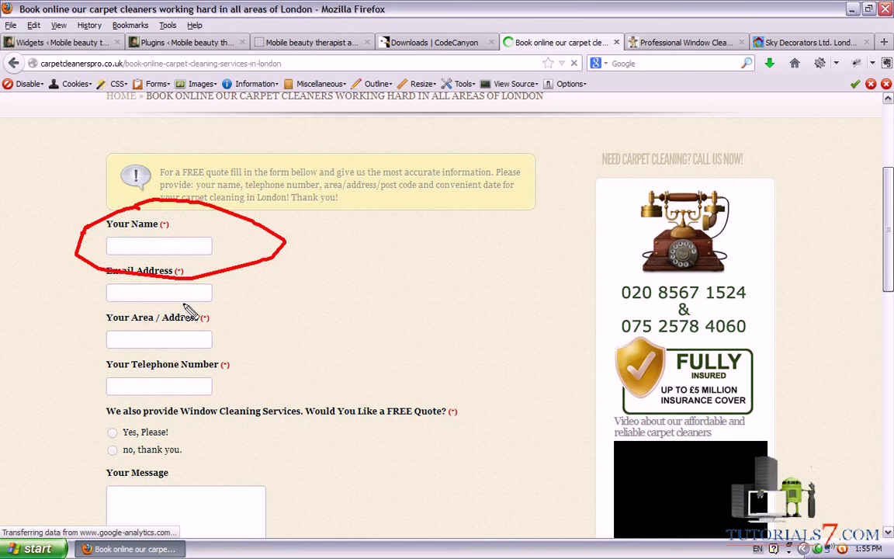
{"action": "scroll", "coordinate": [297, 295], "scroll_direction": "down", "scroll_amount": 4}
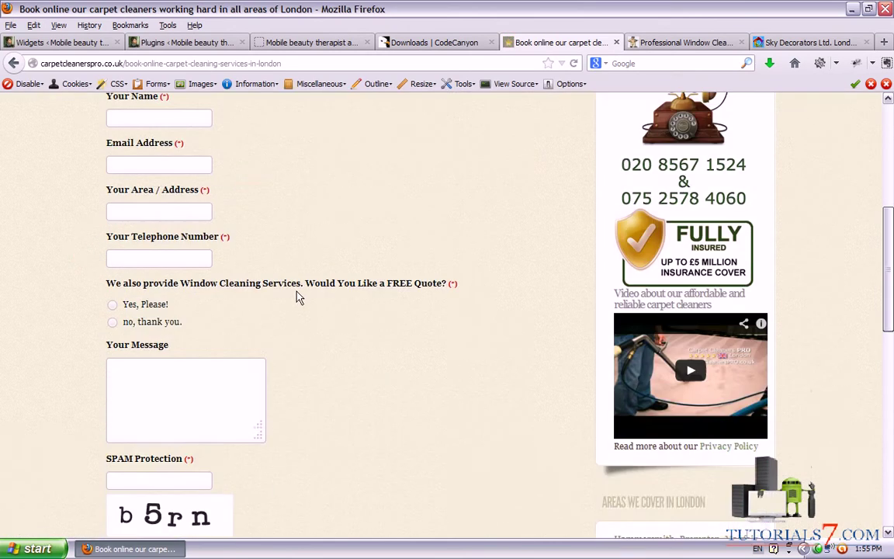
{"action": "scroll", "coordinate": [198, 303], "scroll_direction": "down", "scroll_amount": 2}
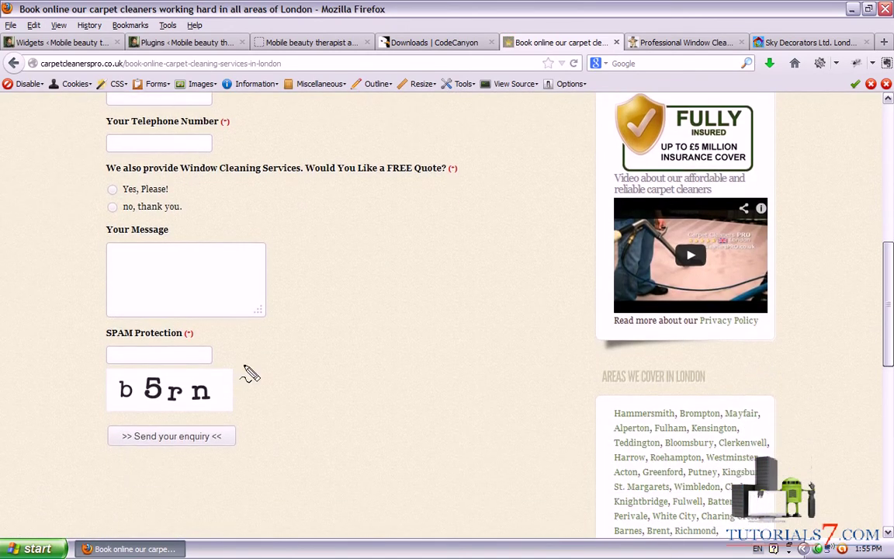
{"action": "mouse_move", "coordinate": [239, 339]}
{"action": "left_mouse_down"}
{"action": "mouse_move", "coordinate": [149, 321]}
{"action": "mouse_move", "coordinate": [168, 423]}
{"action": "mouse_move", "coordinate": [270, 399]}
{"action": "mouse_move", "coordinate": [233, 332]}
{"action": "left_mouse_up"}
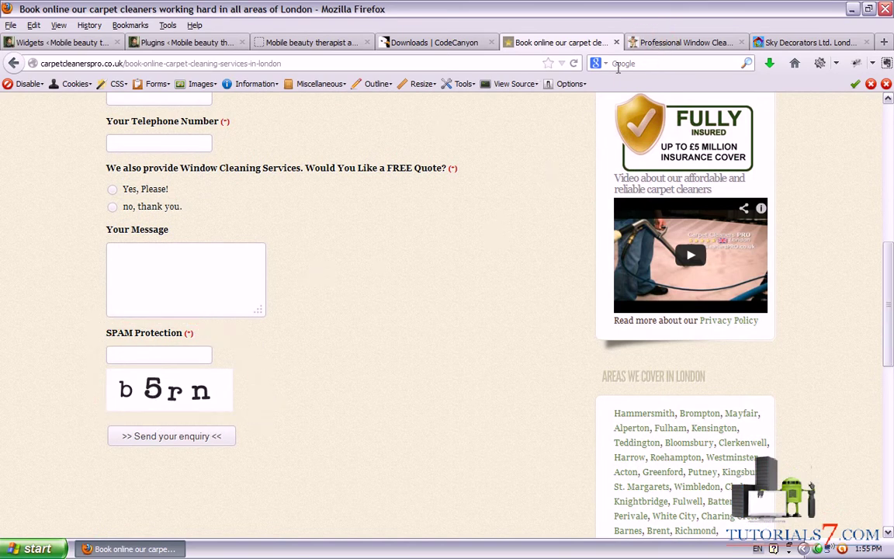
Examine the enquiry form on the window cleaning site's Order Online page, and close the carpet cleaning site.
{"action": "left_click", "coordinate": [666, 45]}
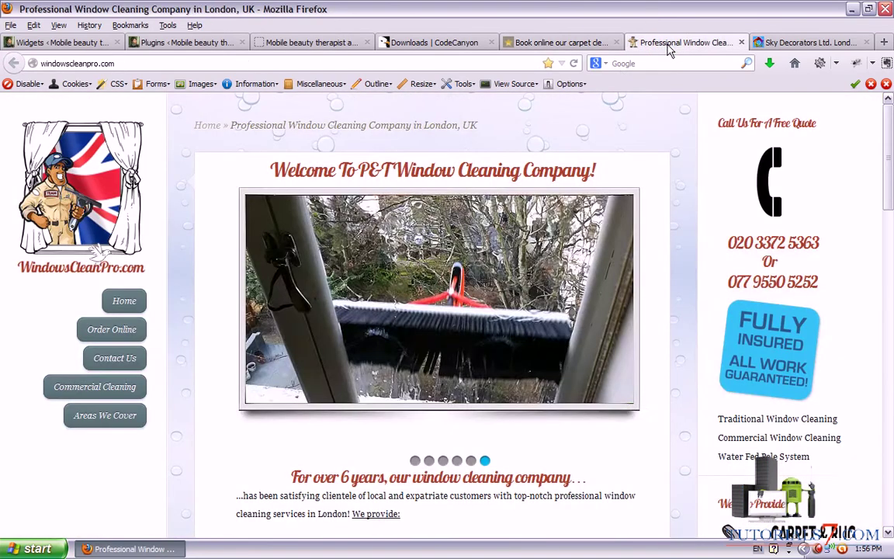
{"action": "left_click", "coordinate": [111, 329]}
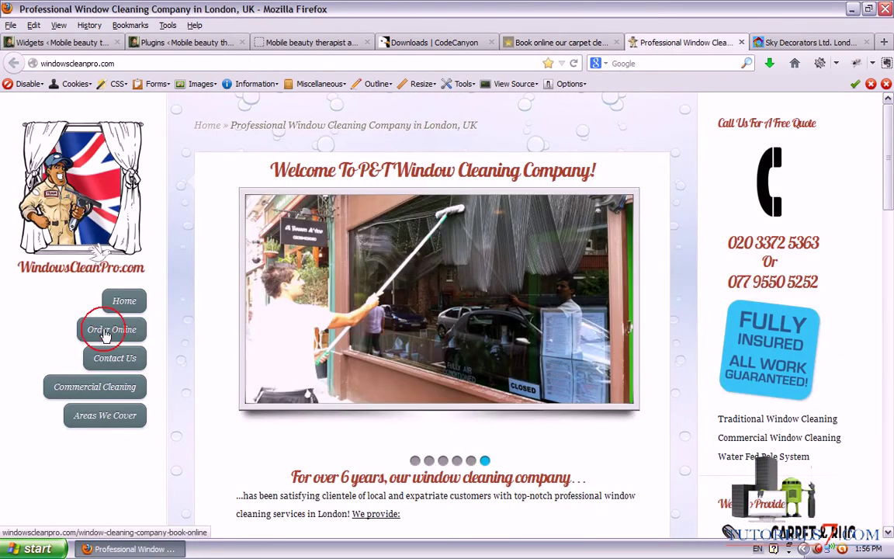
{"action": "left_click", "coordinate": [617, 42]}
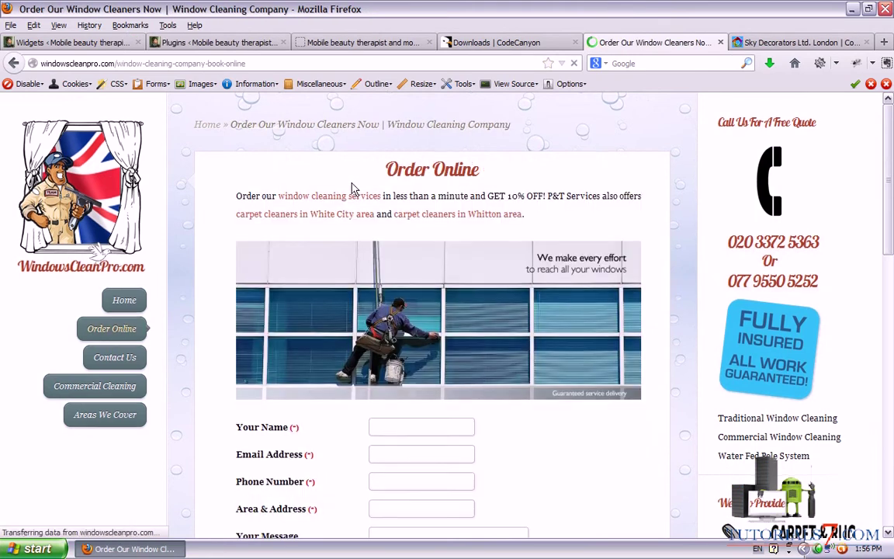
{"action": "scroll", "coordinate": [352, 193], "scroll_direction": "down", "scroll_amount": 5}
{"action": "scroll", "coordinate": [346, 452], "scroll_direction": "down", "scroll_amount": 3}
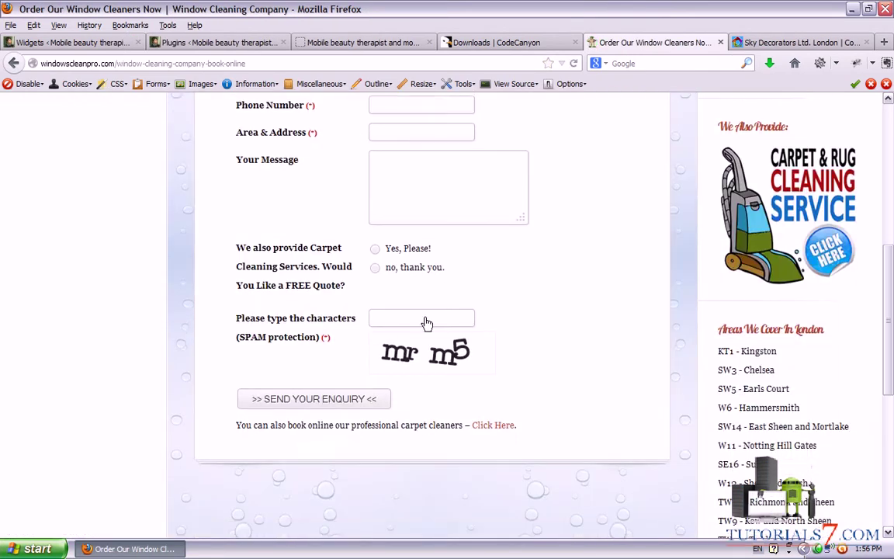
Close the window cleaning site and open the full Twickenham decorators article from the Sky Decorators site's Areas Covered page.
{"action": "left_click", "coordinate": [722, 42]}
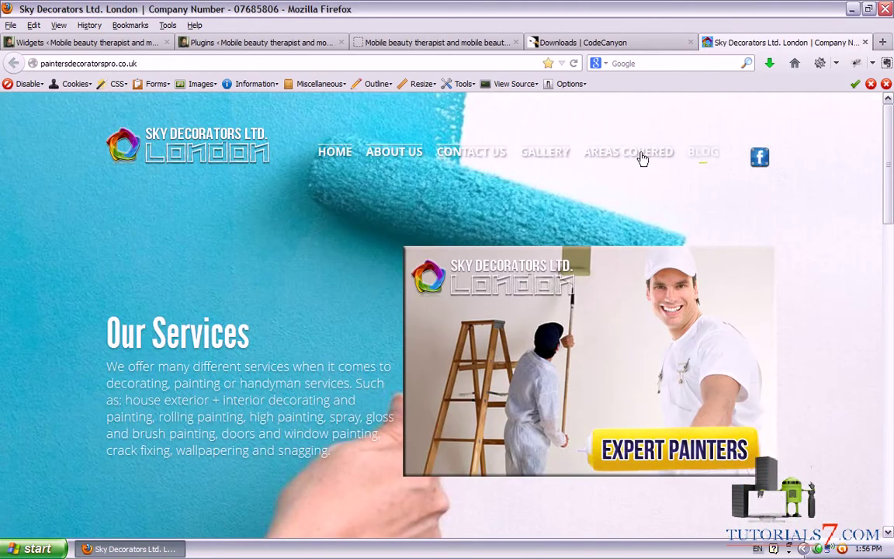
{"action": "left_click", "coordinate": [626, 155]}
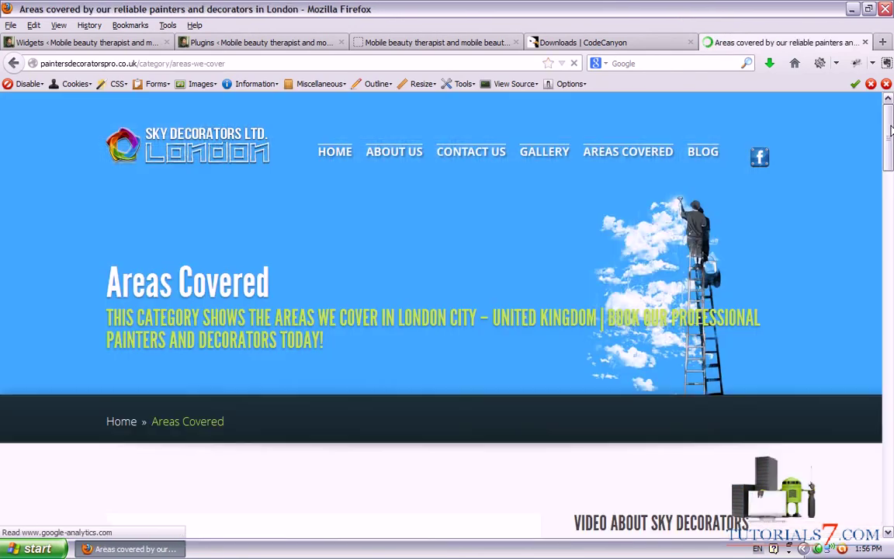
{"action": "left_click_drag", "start_coordinate": [890, 130], "coordinate": [890, 174]}
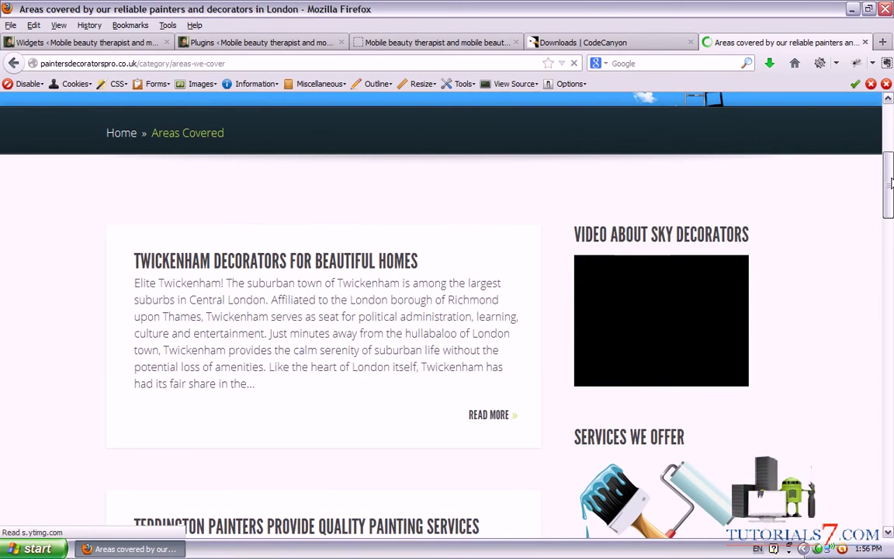
{"action": "scroll", "coordinate": [435, 410], "scroll_direction": "down", "scroll_amount": 1}
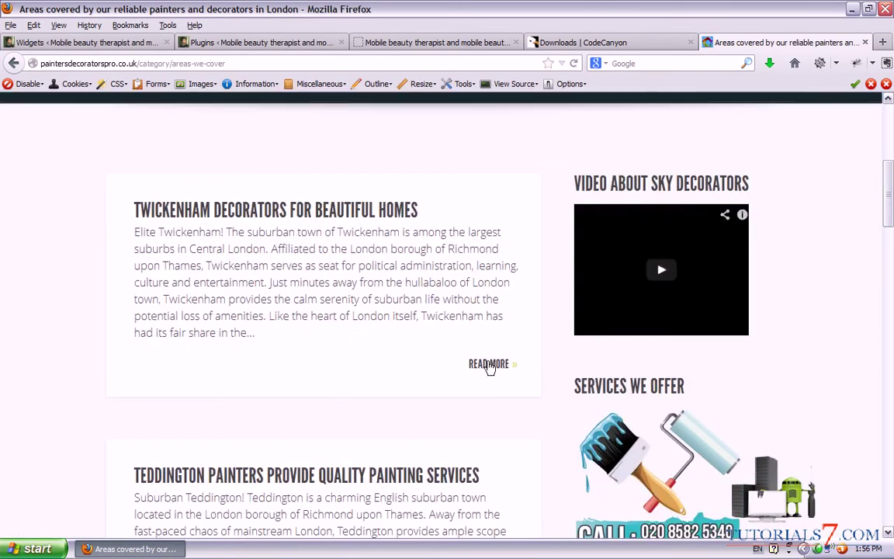
{"action": "left_click", "coordinate": [489, 365]}
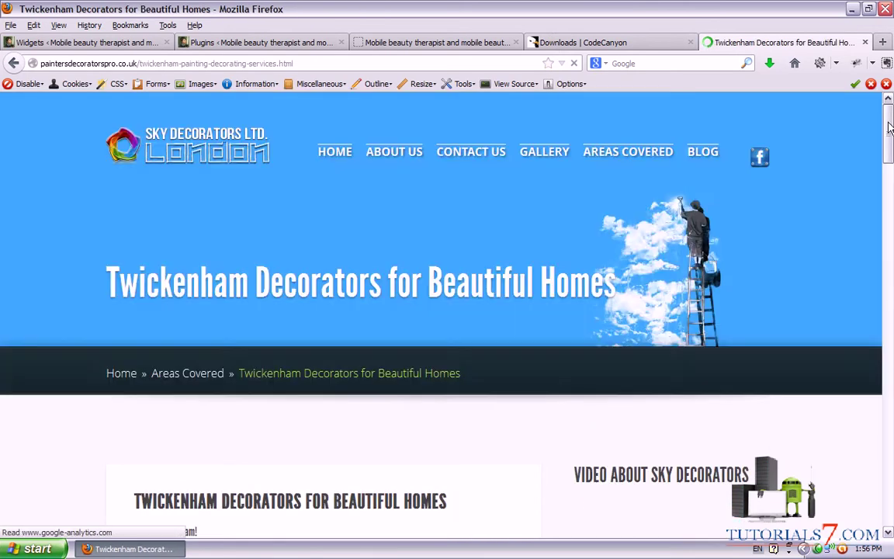
Examine the enquiry form on the Twickenham decorators page, including the "I am interested in" options and the Job Description field.
{"action": "left_click", "coordinate": [890, 121]}
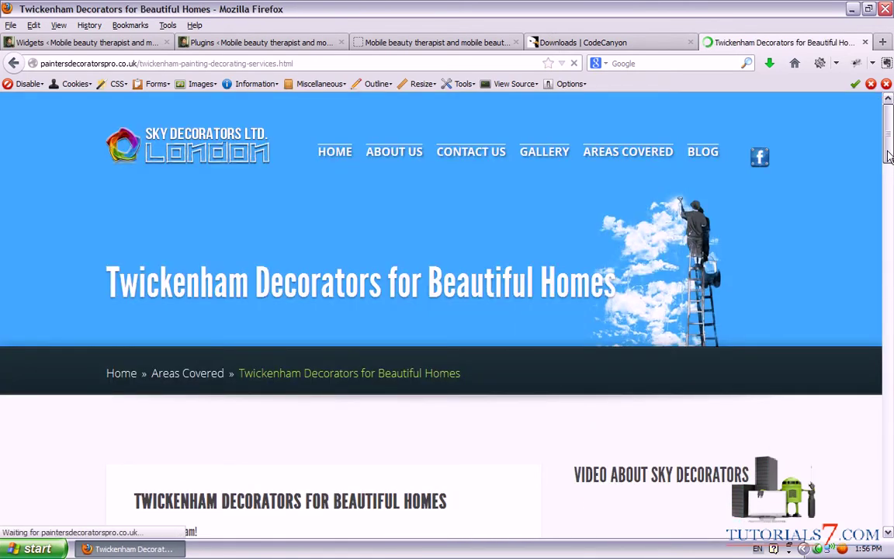
{"action": "left_click_drag", "start_coordinate": [890, 171], "coordinate": [879, 228]}
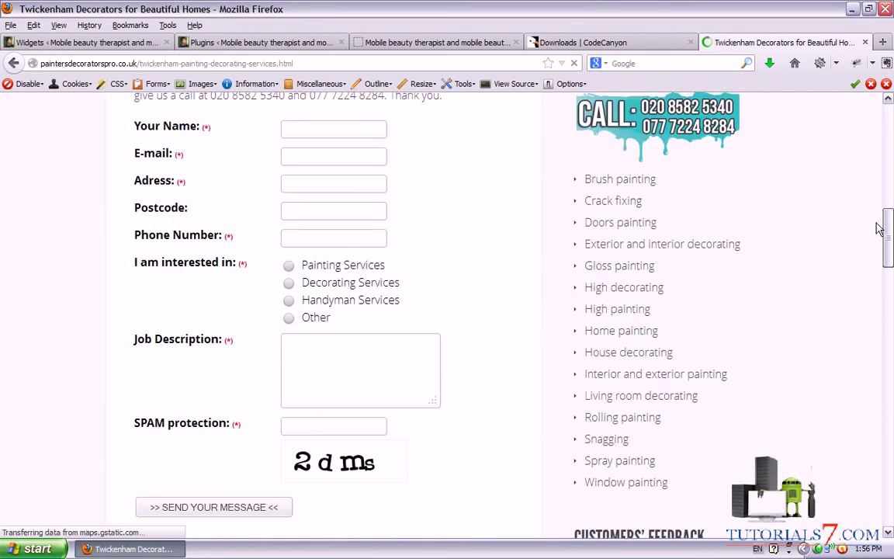
{"action": "left_click_drag", "start_coordinate": [120, 283], "coordinate": [252, 293]}
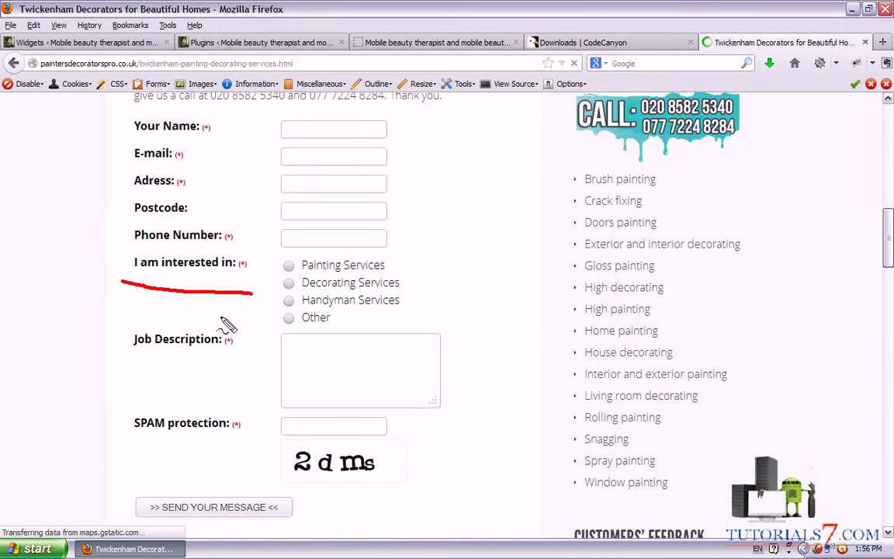
{"action": "left_click", "coordinate": [239, 344]}
{"action": "left_click_drag", "start_coordinate": [235, 345], "coordinate": [299, 378]}
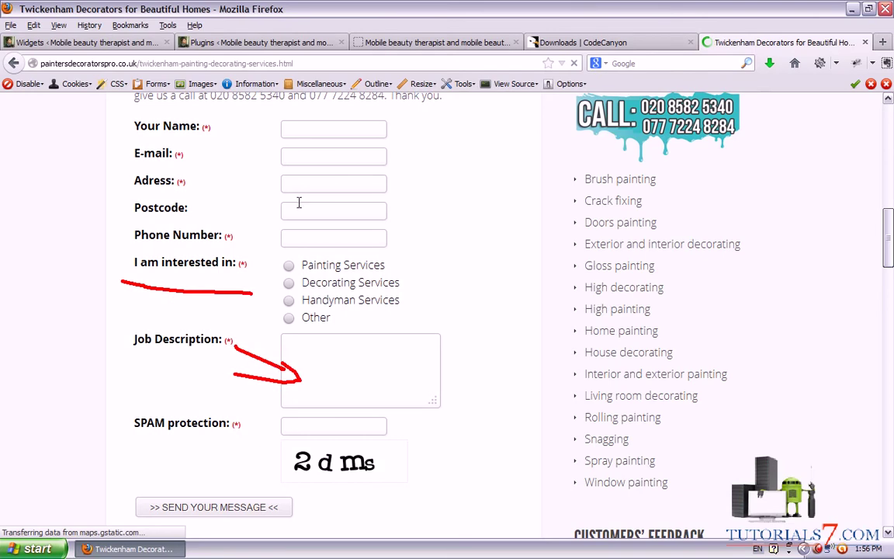
{"action": "key", "text": "Escape"}
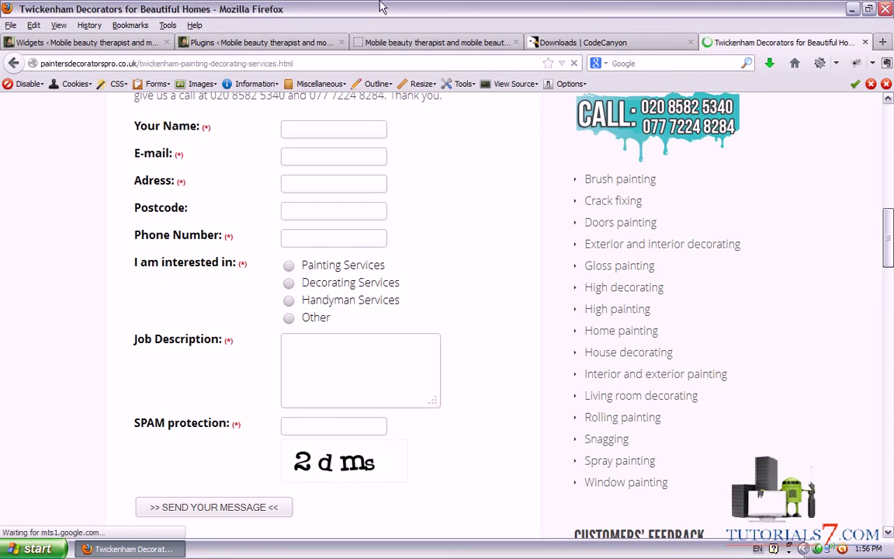
Examine the beauty therapist site's treatment booking form down to its SPAM protection field, closing the decorators page and finally this site.
{"action": "left_click", "coordinate": [396, 44]}
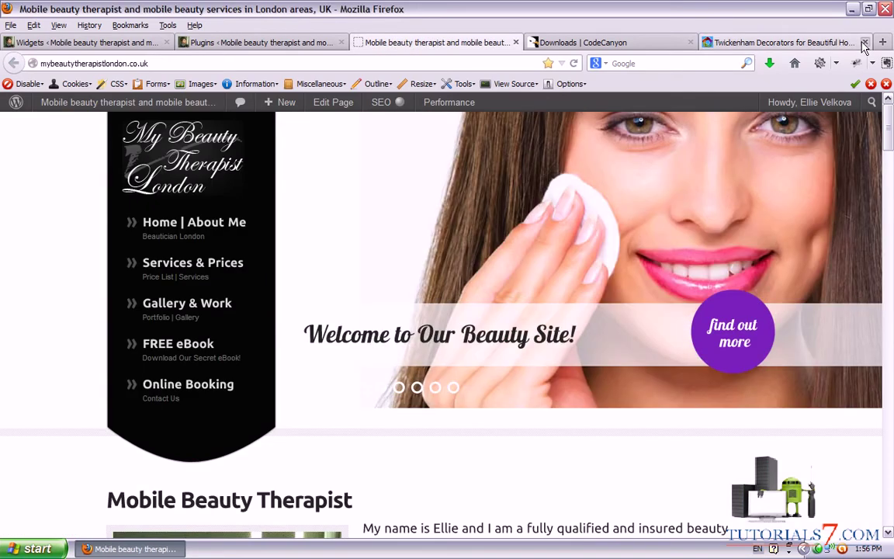
{"action": "left_click", "coordinate": [864, 43]}
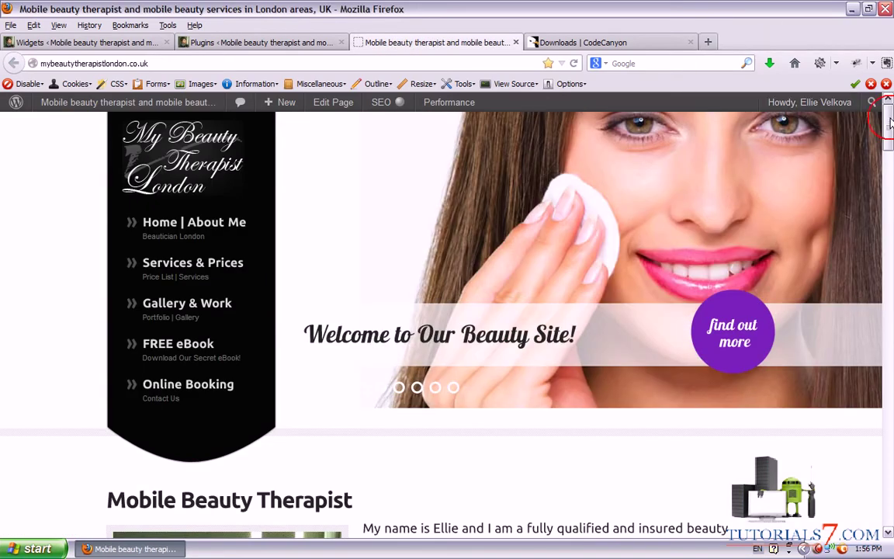
{"action": "left_click_drag", "start_coordinate": [891, 170], "coordinate": [863, 365]}
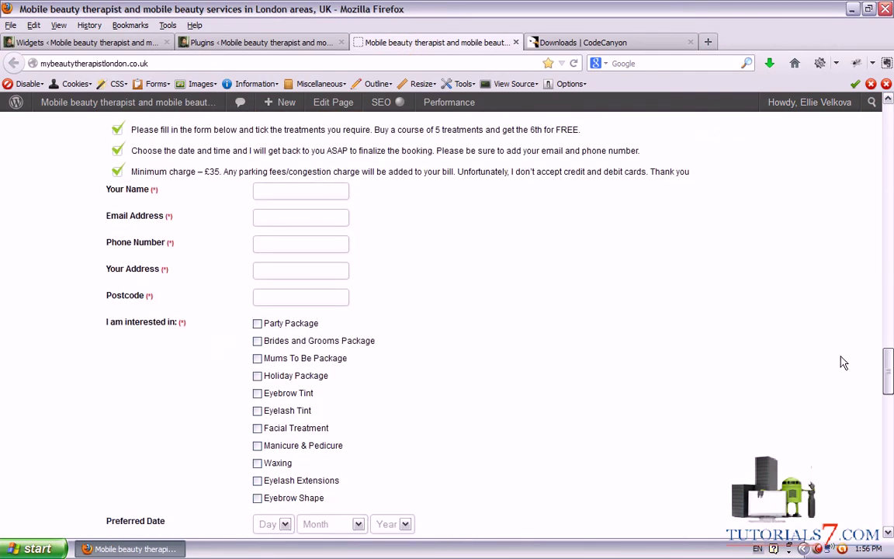
{"action": "mouse_move", "coordinate": [92, 173]}
{"action": "left_mouse_down"}
{"action": "mouse_move", "coordinate": [427, 233]}
{"action": "mouse_move", "coordinate": [495, 389]}
{"action": "mouse_move", "coordinate": [498, 445]}
{"action": "left_mouse_up"}
{"action": "left_click_drag", "start_coordinate": [218, 315], "coordinate": [235, 482]}
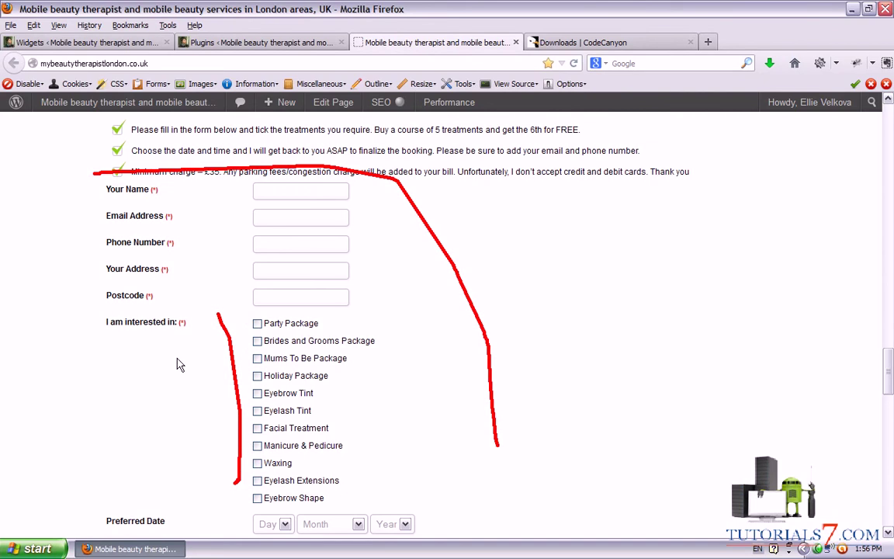
{"action": "key", "text": "Escape"}
{"action": "scroll", "coordinate": [142, 343], "scroll_direction": "down", "scroll_amount": 2}
{"action": "scroll", "coordinate": [361, 351], "scroll_direction": "down", "scroll_amount": 6}
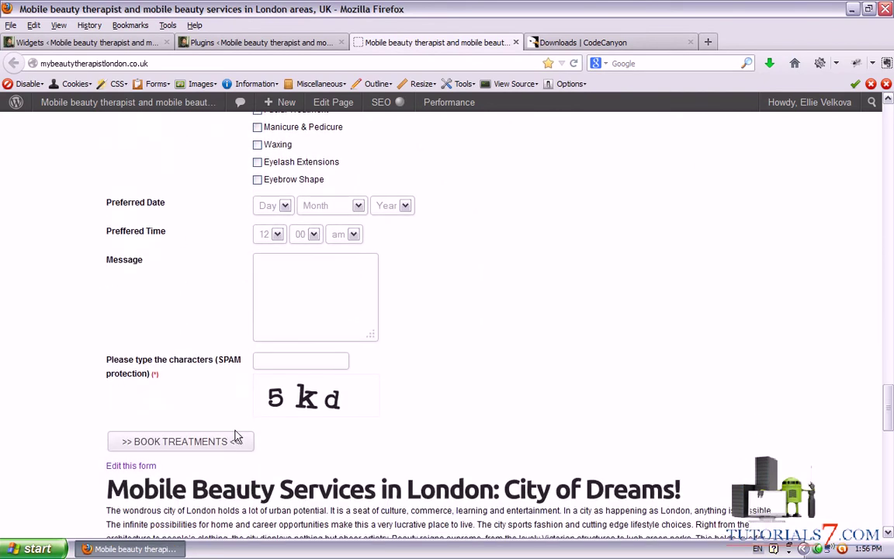
{"action": "left_click", "coordinate": [517, 44]}
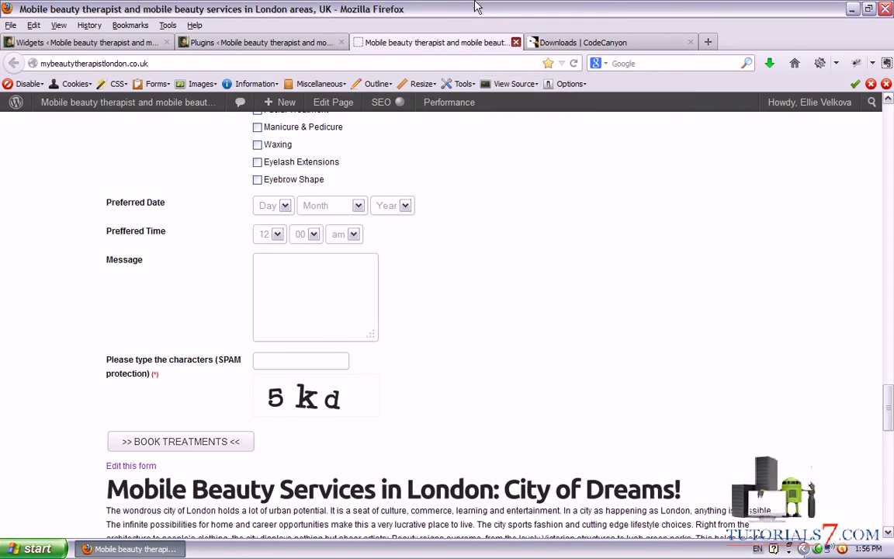
Open the Quform plugin's Settings page from the beauty therapist site's WordPress admin.
{"action": "left_click", "coordinate": [234, 41]}
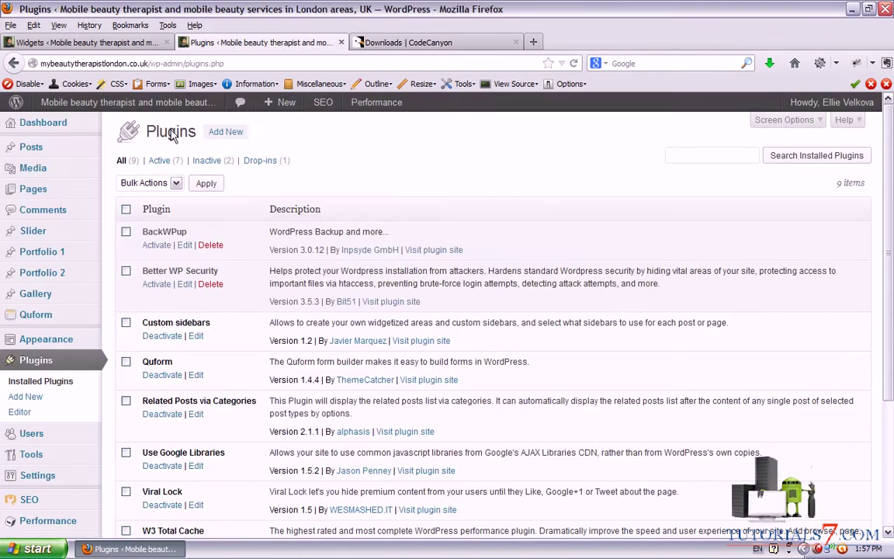
{"action": "scroll", "coordinate": [62, 248], "scroll_direction": "down", "scroll_amount": 2}
{"action": "mouse_move", "coordinate": [75, 258]}
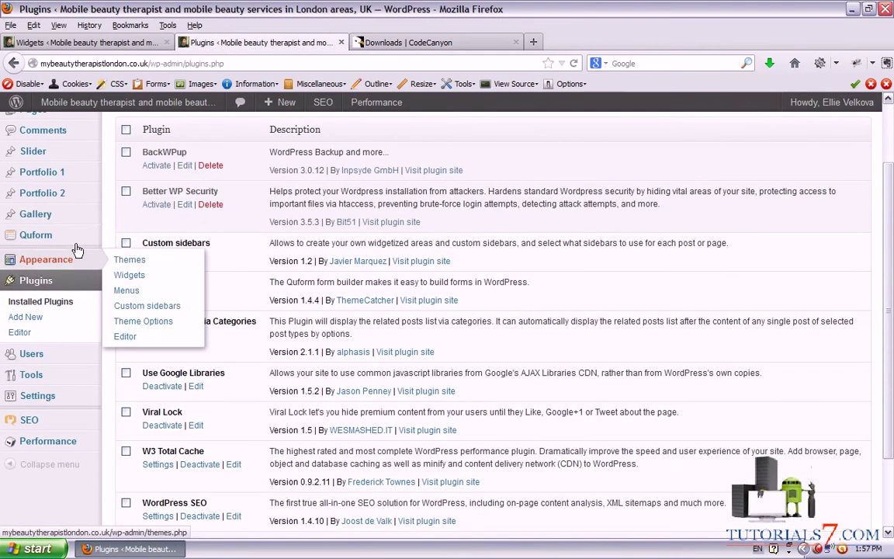
{"action": "mouse_move", "coordinate": [69, 234]}
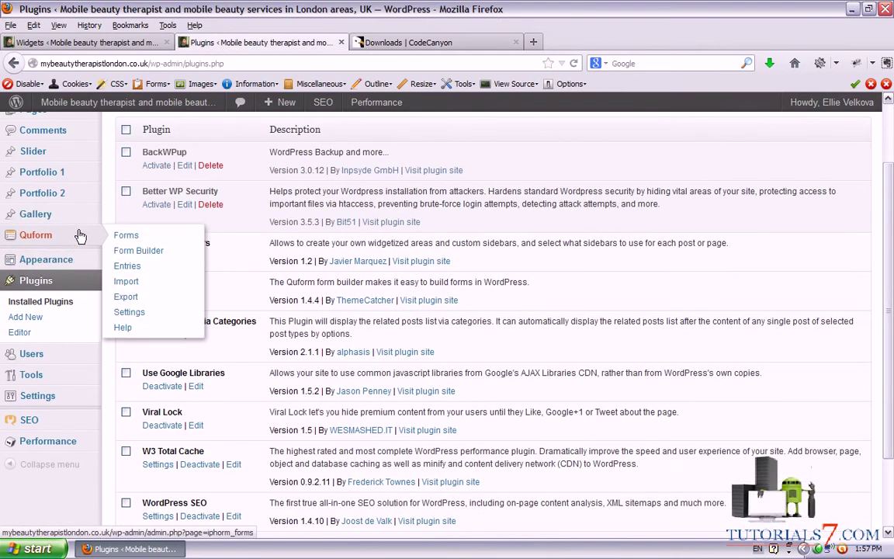
{"action": "left_click", "coordinate": [129, 312]}
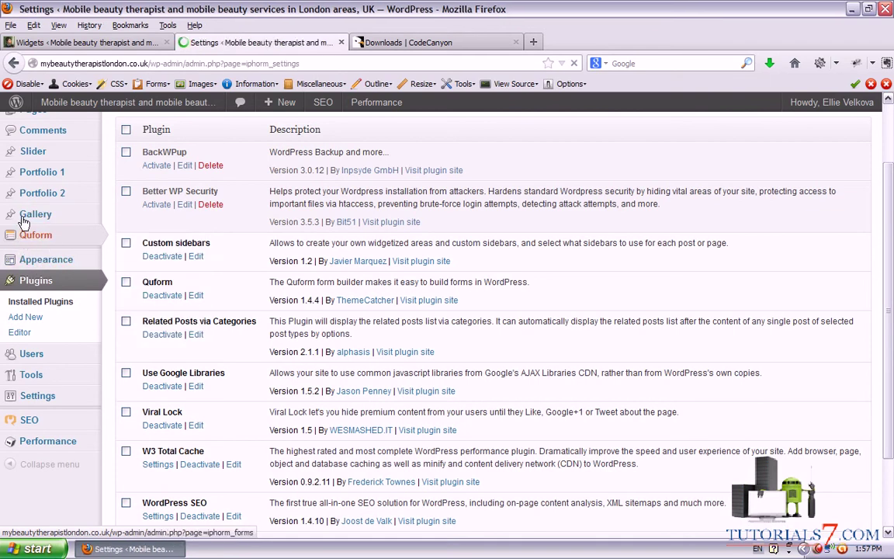
Review the product license section and the reCAPTCHA public and private key fields in the Quform settings.
{"action": "mouse_move", "coordinate": [121, 233]}
{"action": "scroll", "coordinate": [121, 233], "scroll_direction": "down", "scroll_amount": 2}
{"action": "mouse_move", "coordinate": [383, 176]}
{"action": "left_mouse_down"}
{"action": "mouse_move", "coordinate": [285, 178]}
{"action": "mouse_move", "coordinate": [329, 217]}
{"action": "mouse_move", "coordinate": [396, 184]}
{"action": "mouse_move", "coordinate": [416, 195]}
{"action": "mouse_move", "coordinate": [405, 205]}
{"action": "mouse_move", "coordinate": [423, 211]}
{"action": "left_mouse_up"}
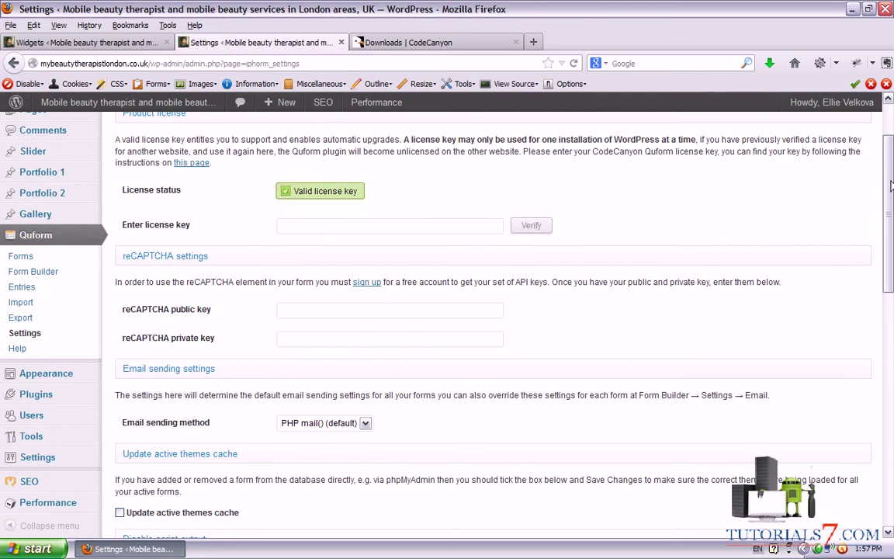
{"action": "scroll", "coordinate": [892, 198], "scroll_direction": "down", "scroll_amount": 1}
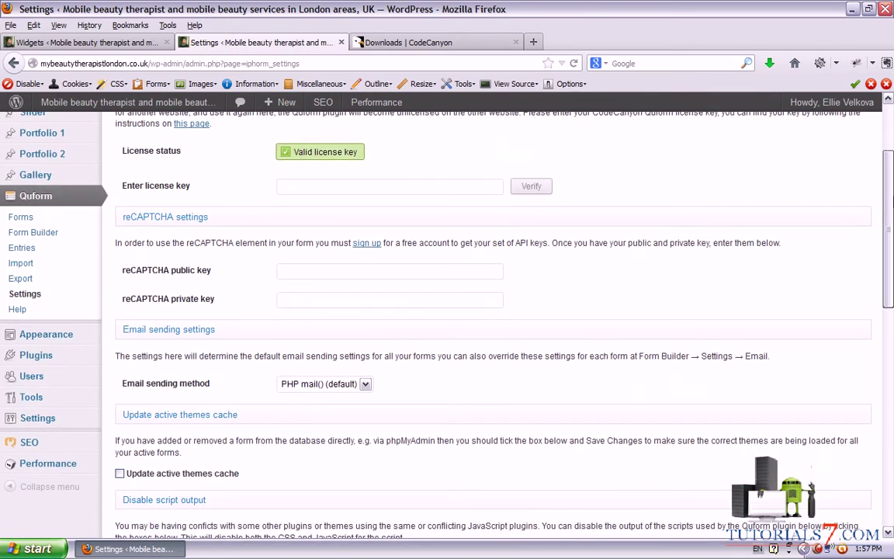
{"action": "left_click_drag", "start_coordinate": [892, 199], "coordinate": [892, 201]}
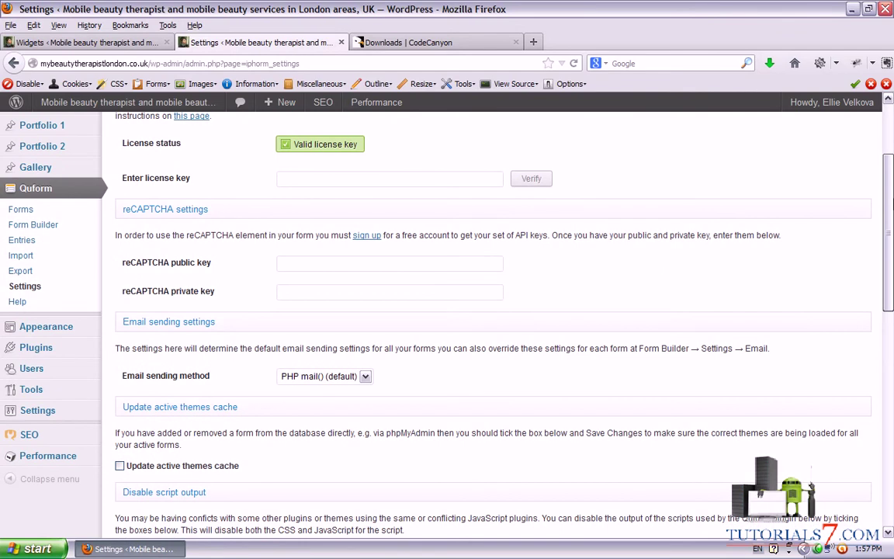
{"action": "scroll", "coordinate": [892, 201], "scroll_direction": "down", "scroll_amount": 1}
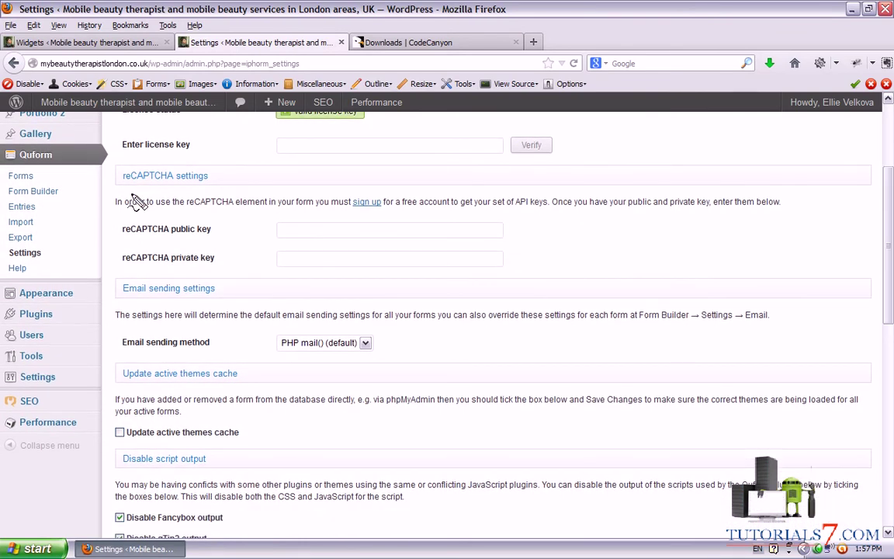
{"action": "mouse_move", "coordinate": [110, 191]}
{"action": "left_mouse_down"}
{"action": "mouse_move", "coordinate": [214, 190]}
{"action": "mouse_move", "coordinate": [211, 227]}
{"action": "mouse_move", "coordinate": [101, 226]}
{"action": "mouse_move", "coordinate": [222, 233]}
{"action": "mouse_move", "coordinate": [233, 221]}
{"action": "mouse_move", "coordinate": [281, 243]}
{"action": "left_mouse_up"}
{"action": "key", "text": "Escape"}
{"action": "scroll", "coordinate": [271, 226], "scroll_direction": "down", "scroll_amount": 2}
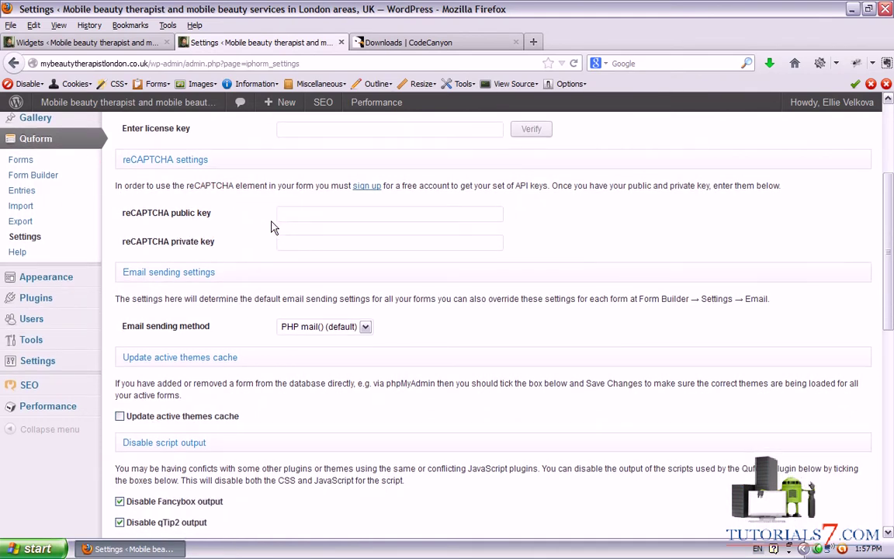
Review the email sending settings and keep PHP mail() (default) as the email sending method.
{"action": "left_click_drag", "start_coordinate": [118, 271], "coordinate": [209, 273]}
{"action": "key", "text": "Escape"}
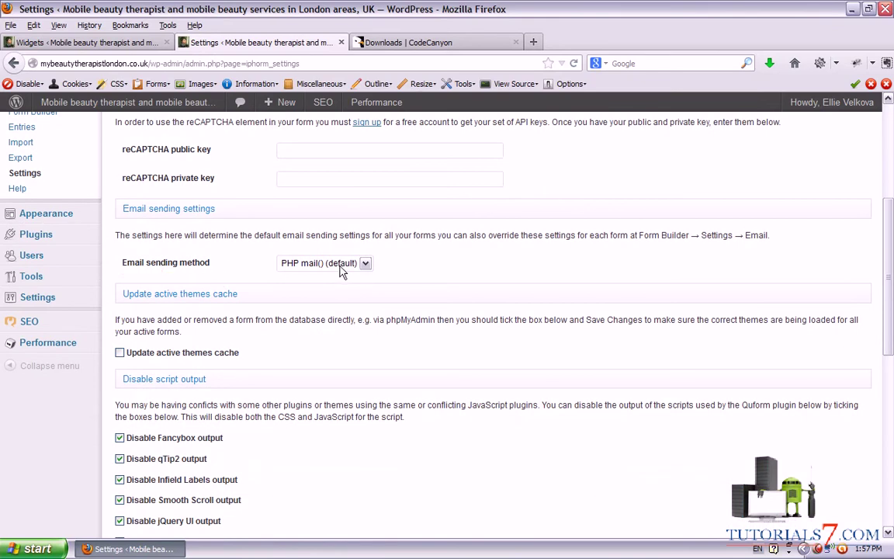
{"action": "left_click", "coordinate": [334, 263]}
{"action": "left_click", "coordinate": [318, 277]}
{"action": "scroll", "coordinate": [256, 248], "scroll_direction": "down", "scroll_amount": 3}
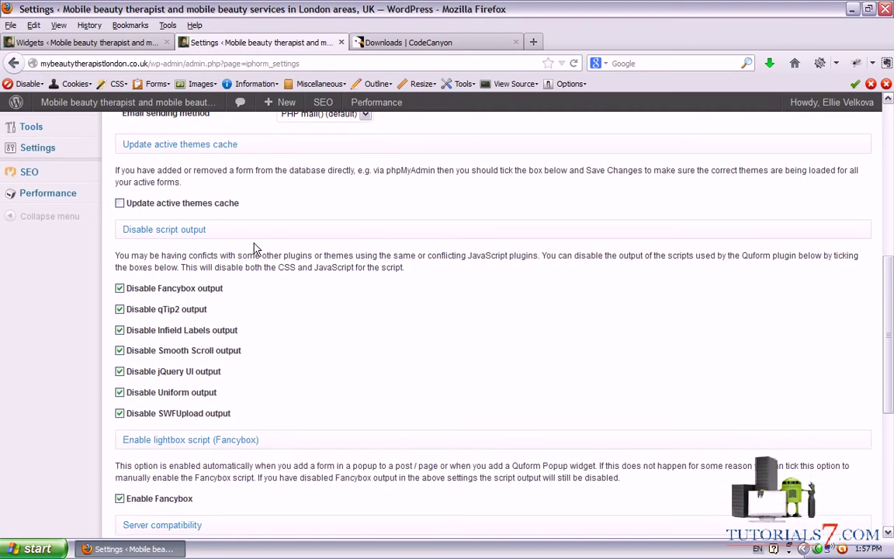
Examine the Disable script output options, the Enable Fancybox option and the Server compatibility list in the Quform settings.
{"action": "mouse_move", "coordinate": [100, 266]}
{"action": "left_mouse_down"}
{"action": "mouse_move", "coordinate": [184, 270]}
{"action": "mouse_move", "coordinate": [265, 359]}
{"action": "mouse_move", "coordinate": [230, 425]}
{"action": "mouse_move", "coordinate": [74, 339]}
{"action": "mouse_move", "coordinate": [93, 286]}
{"action": "left_mouse_up"}
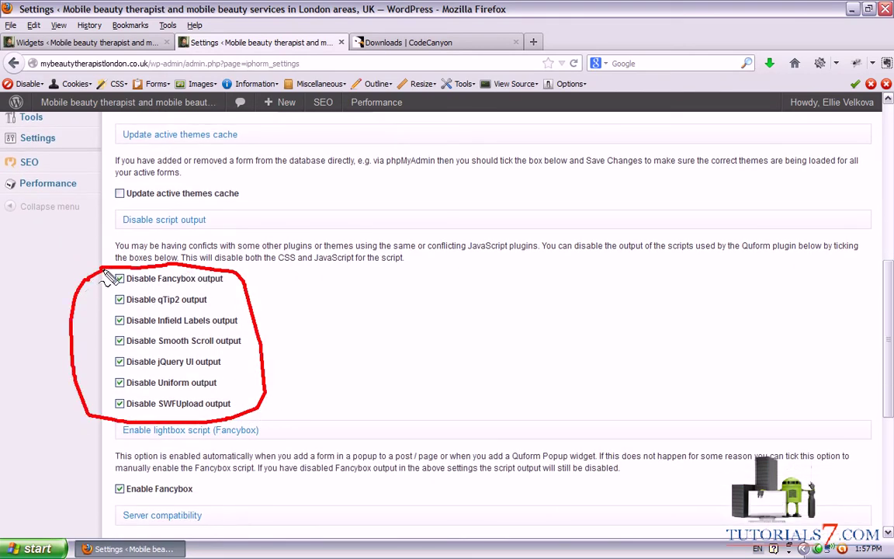
{"action": "mouse_move", "coordinate": [392, 390]}
{"action": "left_mouse_down"}
{"action": "mouse_move", "coordinate": [423, 284]}
{"action": "mouse_move", "coordinate": [587, 275]}
{"action": "mouse_move", "coordinate": [586, 392]}
{"action": "mouse_move", "coordinate": [388, 404]}
{"action": "left_mouse_up"}
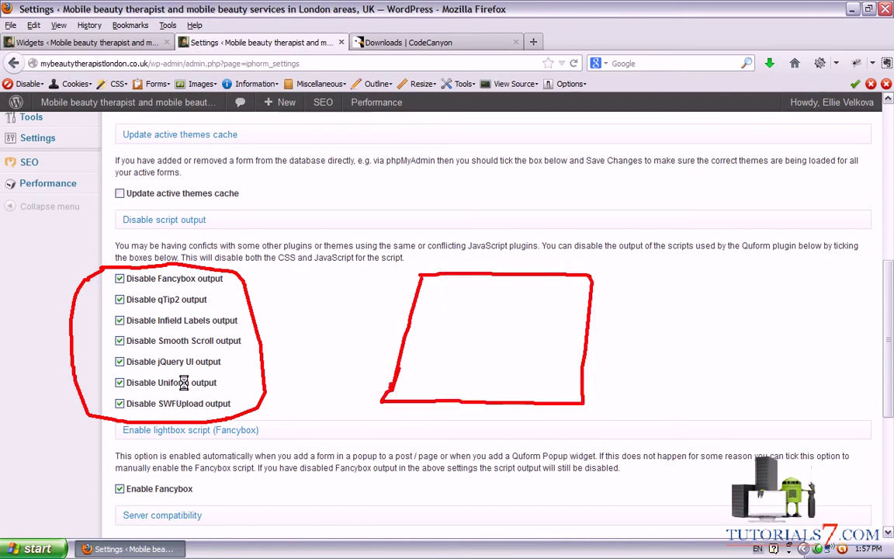
{"action": "key", "text": "Escape"}
{"action": "scroll", "coordinate": [159, 361], "scroll_direction": "down", "scroll_amount": 2}
{"action": "scroll", "coordinate": [159, 361], "scroll_direction": "down", "scroll_amount": 3}
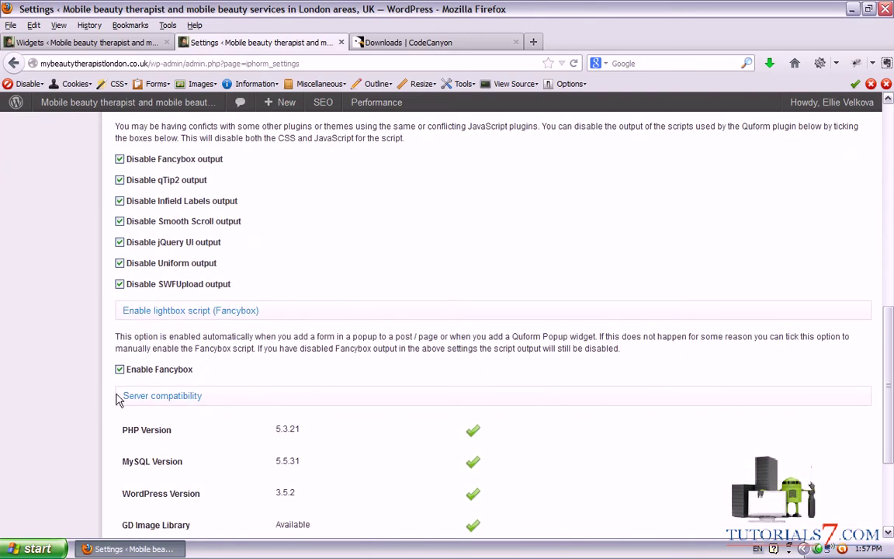
{"action": "left_click_drag", "start_coordinate": [117, 385], "coordinate": [150, 386]}
{"action": "key", "text": "Escape"}
{"action": "scroll", "coordinate": [52, 350], "scroll_direction": "down", "scroll_amount": 5}
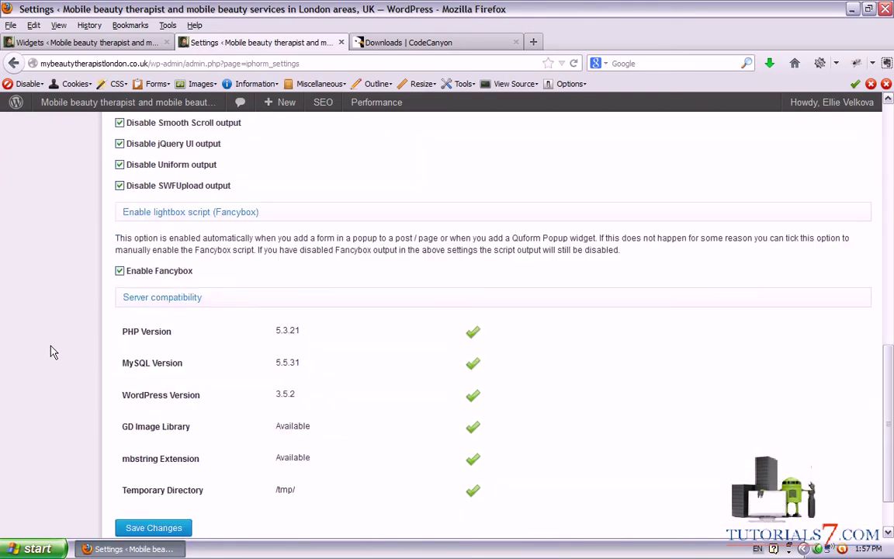
Look at the Quform and Quform Popup entries among the site's available widgets, and return to the Quform settings.
{"action": "scroll", "coordinate": [800, 466], "scroll_direction": "up", "scroll_amount": 15}
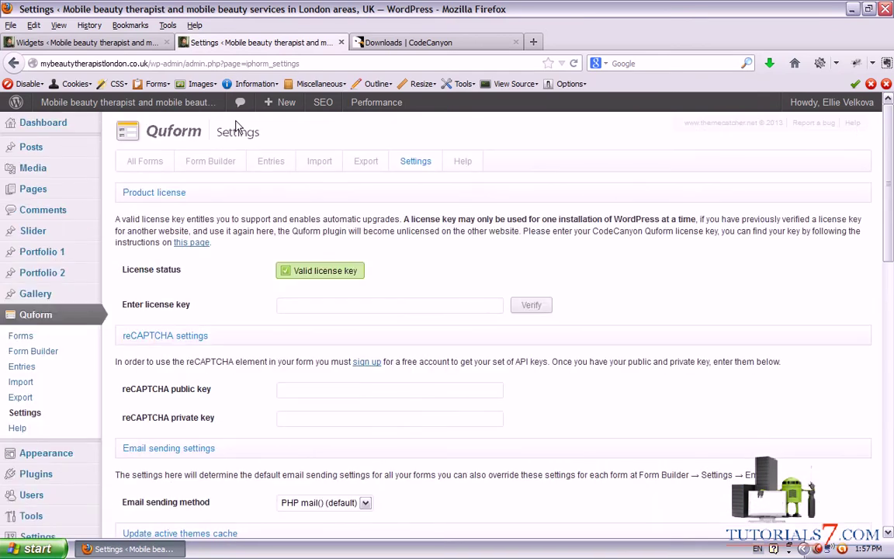
{"action": "left_click", "coordinate": [97, 44]}
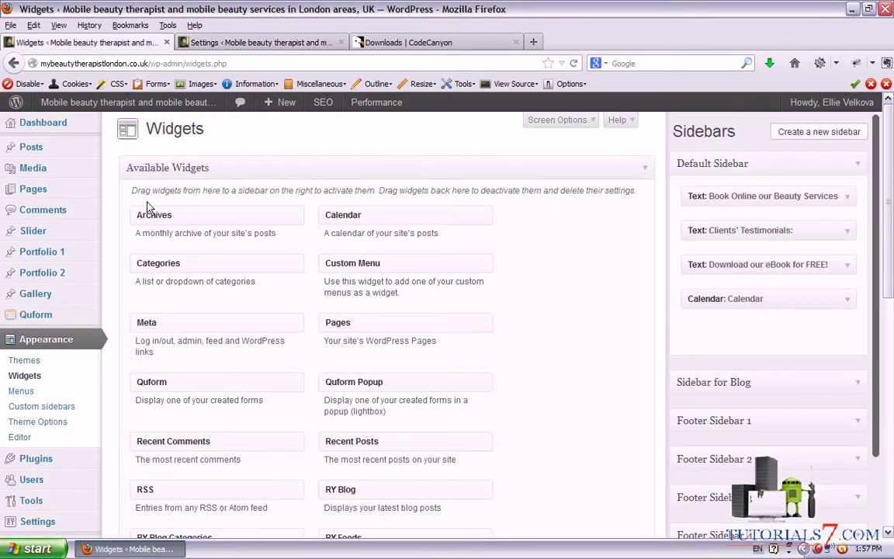
{"action": "scroll", "coordinate": [521, 286], "scroll_direction": "down", "scroll_amount": 2}
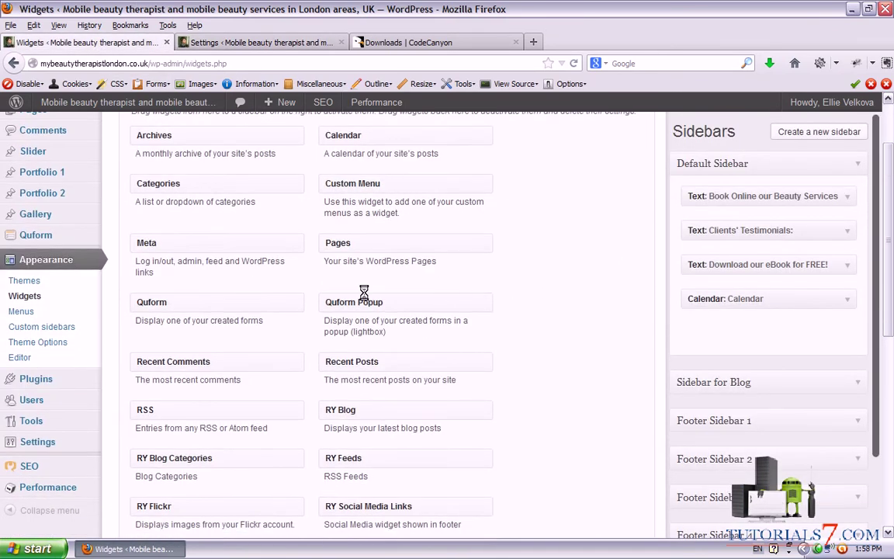
{"action": "left_click", "coordinate": [256, 43]}
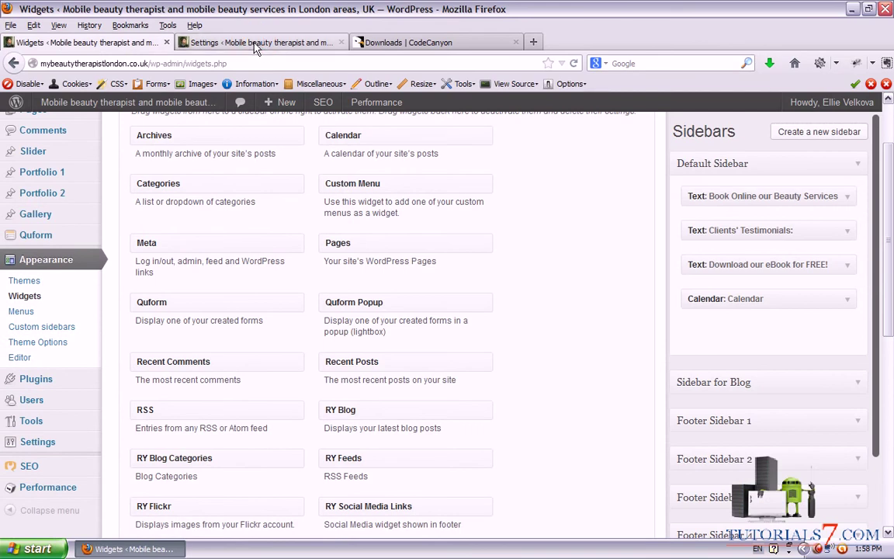
Review the Disable script output options, and return to the Widgets page to examine the Quform and Quform Popup descriptions.
{"action": "scroll", "coordinate": [261, 380], "scroll_direction": "down", "scroll_amount": 9}
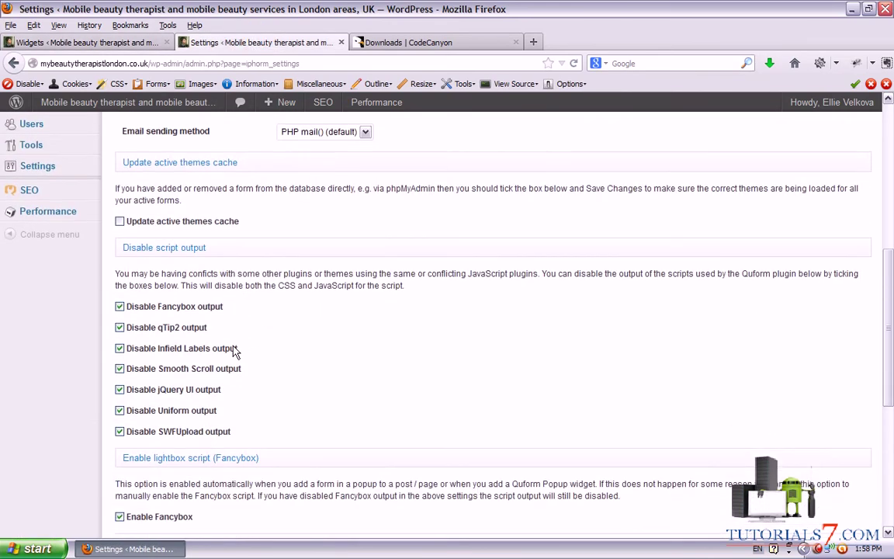
{"action": "left_click", "coordinate": [117, 42]}
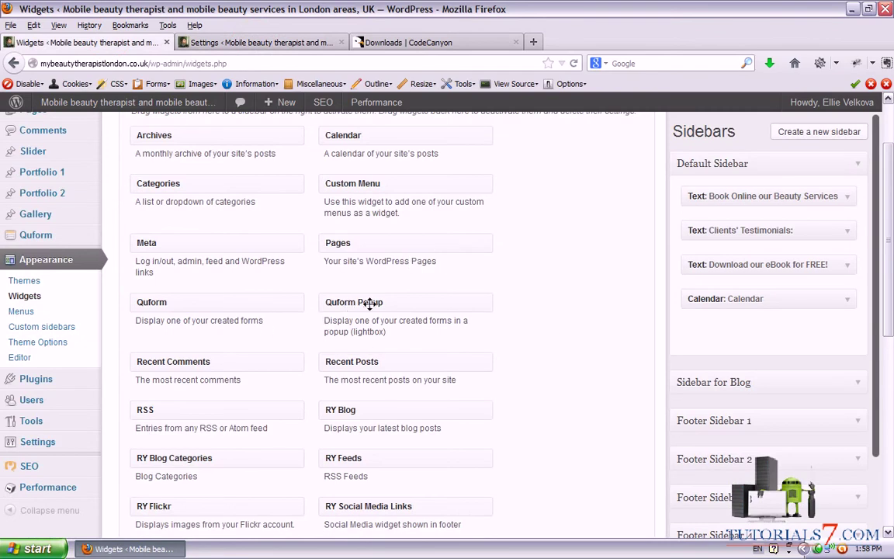
{"action": "mouse_move", "coordinate": [500, 281]}
{"action": "left_mouse_down"}
{"action": "mouse_move", "coordinate": [225, 279]}
{"action": "mouse_move", "coordinate": [126, 299]}
{"action": "mouse_move", "coordinate": [287, 359]}
{"action": "mouse_move", "coordinate": [505, 293]}
{"action": "mouse_move", "coordinate": [501, 281]}
{"action": "left_mouse_up"}
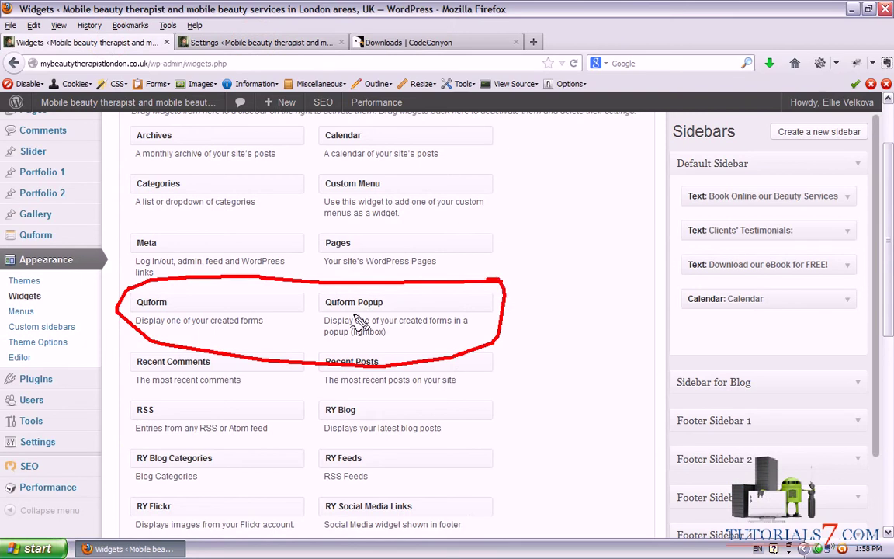
{"action": "left_click_drag", "start_coordinate": [351, 336], "coordinate": [386, 337]}
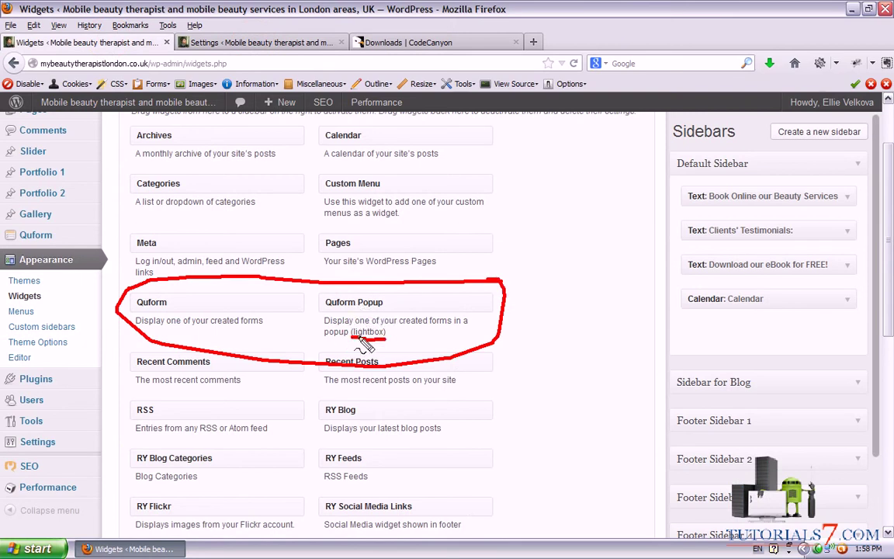
{"action": "left_click_drag", "start_coordinate": [145, 333], "coordinate": [284, 327]}
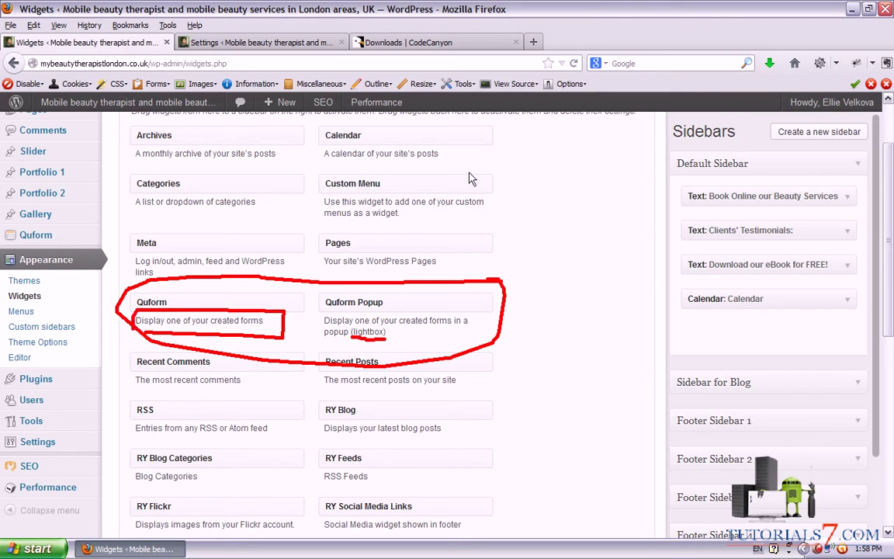
{"action": "key", "text": "Escape"}
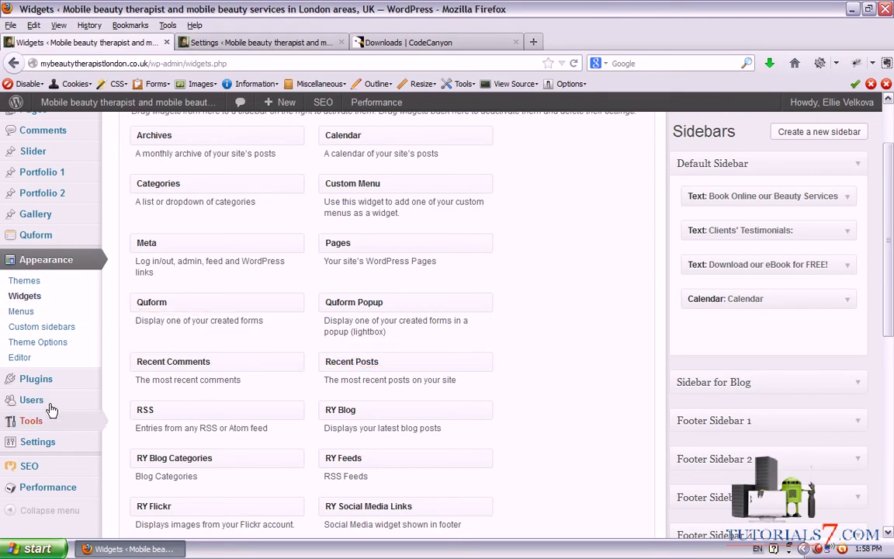
Look over the Quform admin sections Forms, Form Builder, Entries, Import, Export, Settings and Help.
{"action": "mouse_move", "coordinate": [69, 243]}
{"action": "left_click", "coordinate": [117, 241]}
{"action": "mouse_move", "coordinate": [121, 250]}
{"action": "left_mouse_down"}
{"action": "mouse_move", "coordinate": [143, 236]}
{"action": "mouse_move", "coordinate": [155, 259]}
{"action": "mouse_move", "coordinate": [117, 240]}
{"action": "mouse_move", "coordinate": [140, 230]}
{"action": "mouse_move", "coordinate": [163, 245]}
{"action": "mouse_move", "coordinate": [128, 223]}
{"action": "mouse_move", "coordinate": [121, 260]}
{"action": "mouse_move", "coordinate": [109, 249]}
{"action": "mouse_move", "coordinate": [144, 256]}
{"action": "mouse_move", "coordinate": [120, 266]}
{"action": "left_mouse_up"}
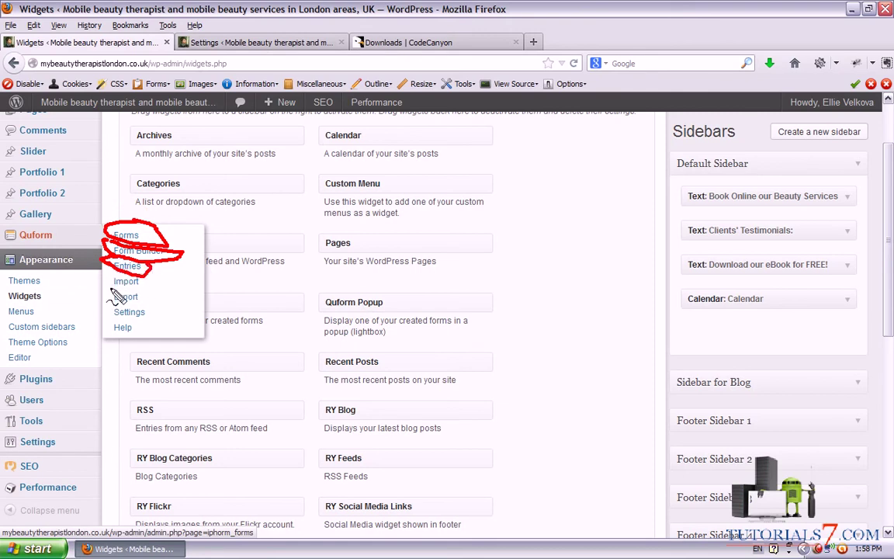
{"action": "left_click_drag", "start_coordinate": [111, 285], "coordinate": [143, 287]}
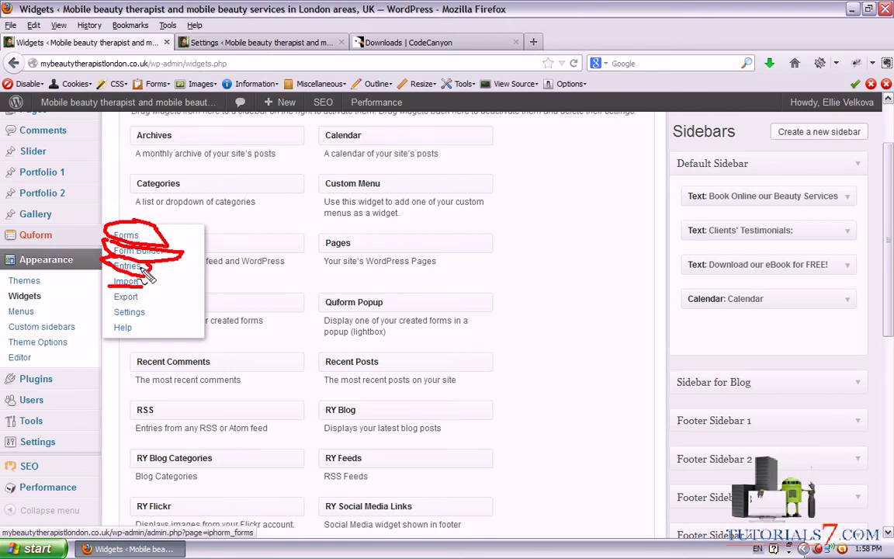
{"action": "left_click", "coordinate": [113, 305]}
{"action": "left_click_drag", "start_coordinate": [112, 309], "coordinate": [137, 314]}
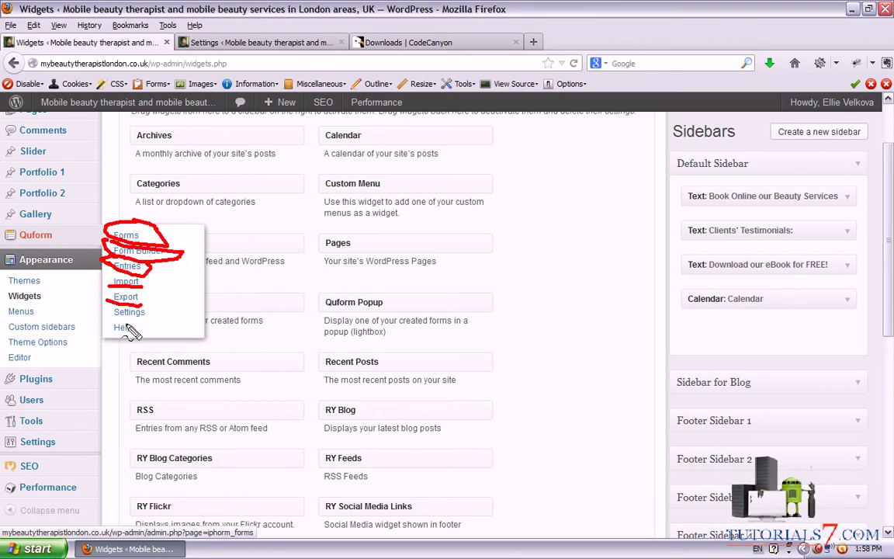
{"action": "left_click_drag", "start_coordinate": [115, 319], "coordinate": [184, 319]}
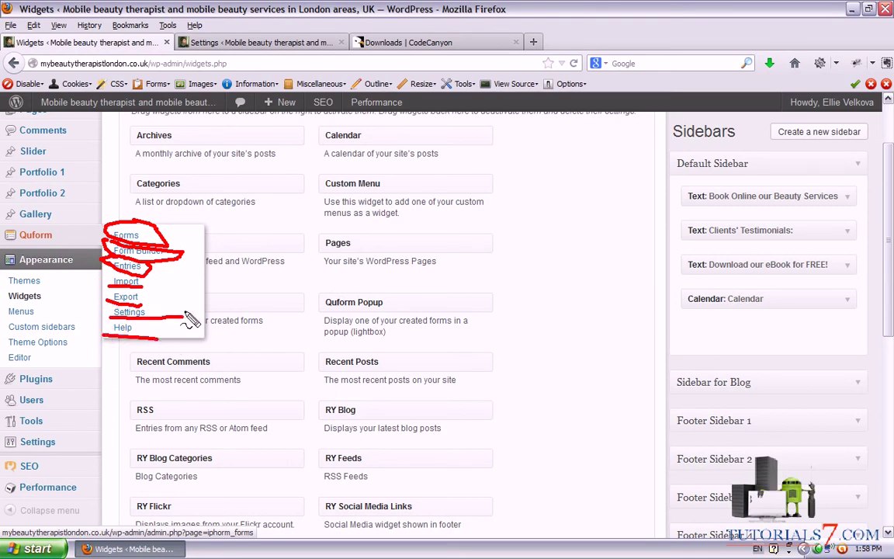
{"action": "key", "text": "Escape"}
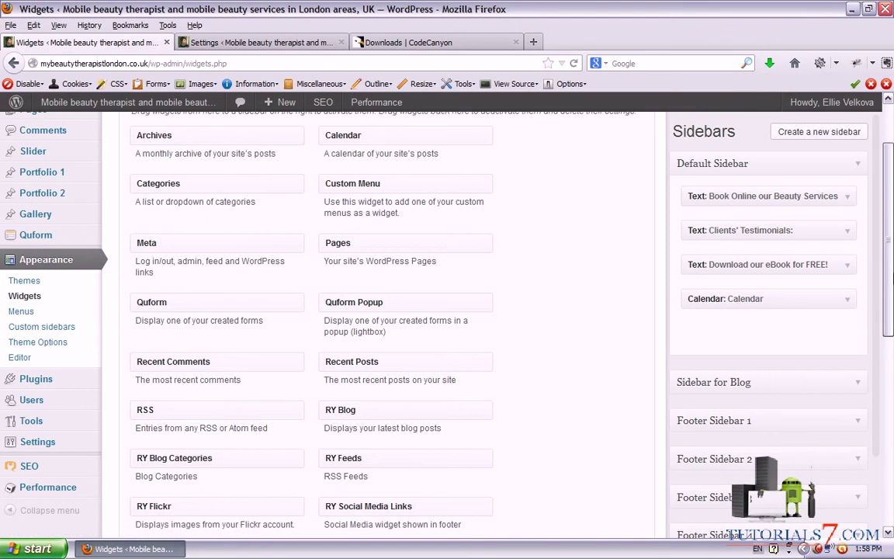
Go to the WordPress Dashboard and from there open the list of entries for the Booking form.
{"action": "scroll", "coordinate": [885, 330], "scroll_direction": "up", "scroll_amount": 2}
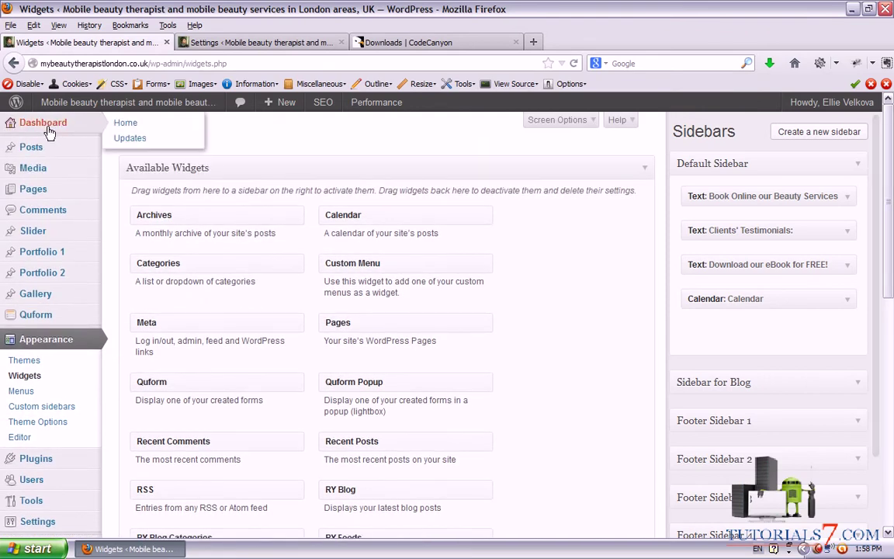
{"action": "left_click", "coordinate": [43, 122]}
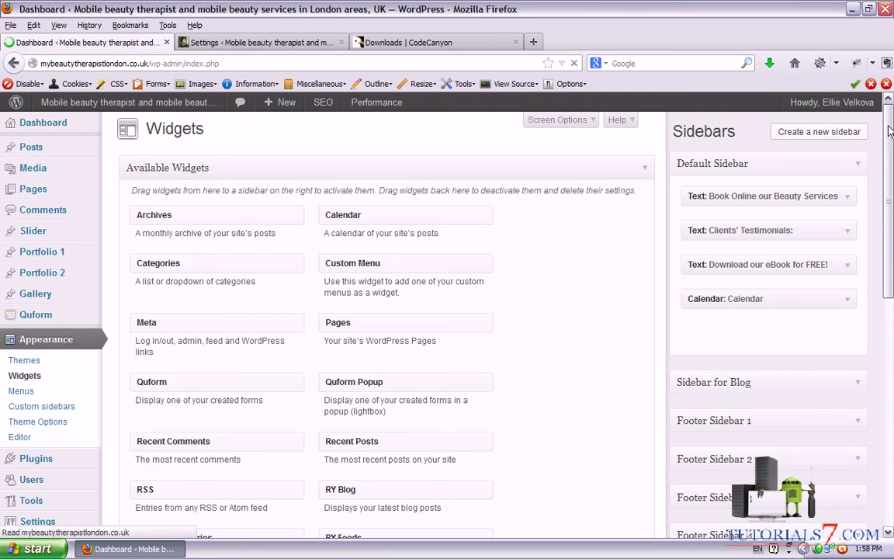
{"action": "mouse_move", "coordinate": [132, 389]}
{"action": "left_mouse_down"}
{"action": "mouse_move", "coordinate": [129, 439]}
{"action": "mouse_move", "coordinate": [353, 486]}
{"action": "mouse_move", "coordinate": [535, 365]}
{"action": "mouse_move", "coordinate": [126, 370]}
{"action": "left_mouse_up"}
{"action": "left_click", "coordinate": [169, 407]}
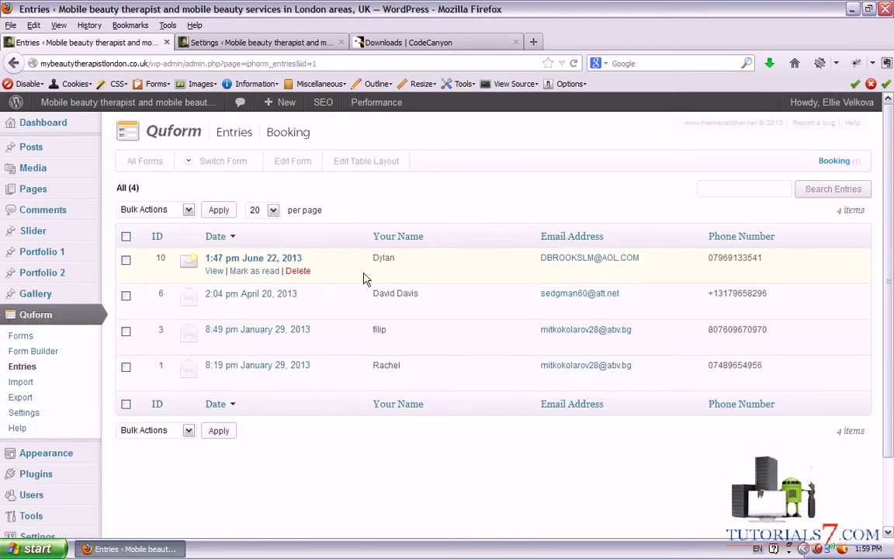
View the Booking entry of June 22, 2013 with its submitted form data and additional information.
{"action": "left_click", "coordinate": [214, 271]}
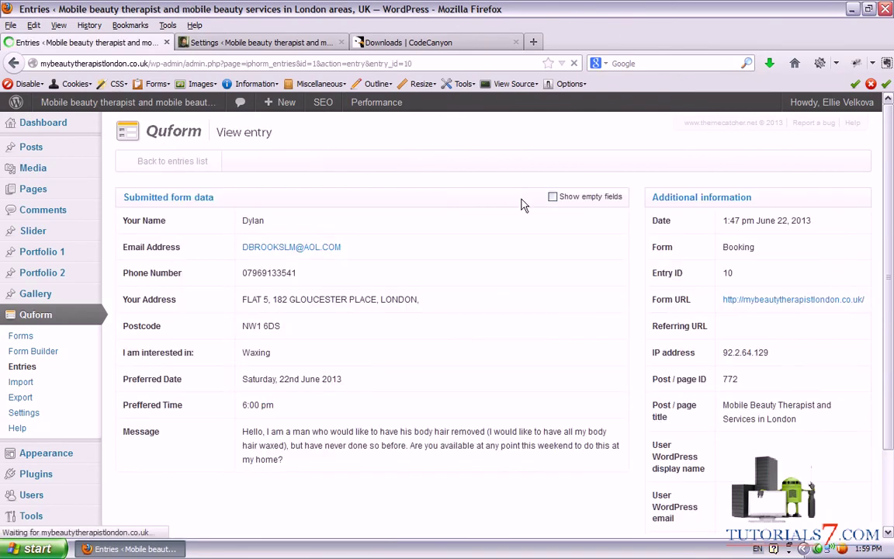
{"action": "scroll", "coordinate": [518, 202], "scroll_direction": "down", "scroll_amount": 2}
{"action": "scroll", "coordinate": [517, 212], "scroll_direction": "down", "scroll_amount": 1}
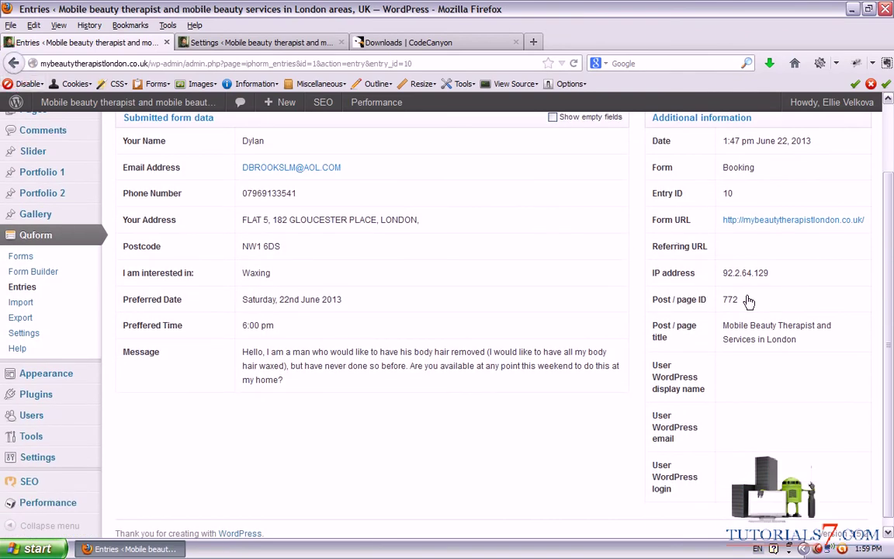
View the Booking entry of April 20, 2013 and examine the search terms in its Referring URL.
{"action": "left_click", "coordinate": [214, 307]}
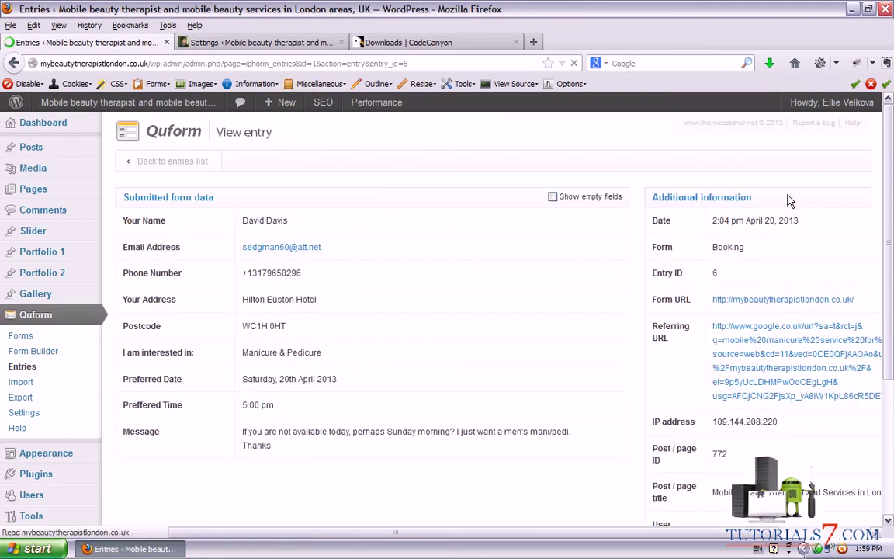
{"action": "scroll", "coordinate": [363, 191], "scroll_direction": "down", "scroll_amount": 2}
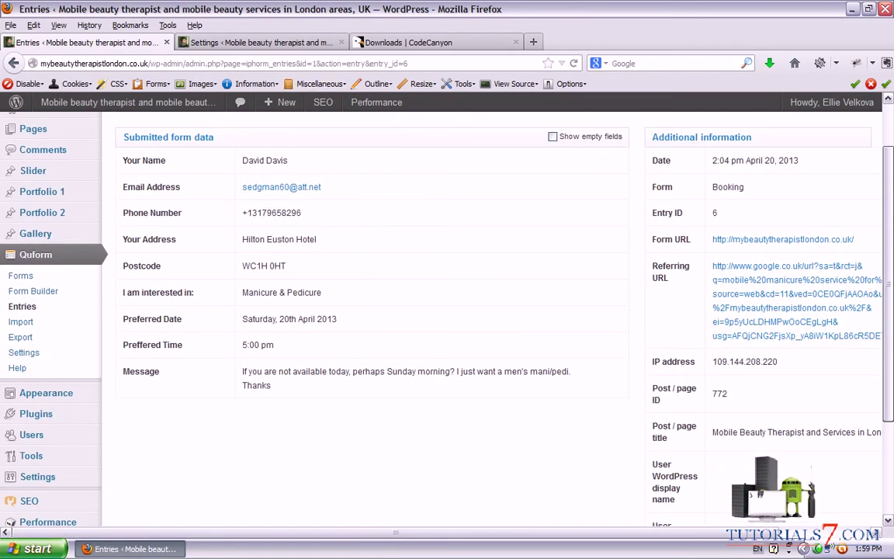
{"action": "scroll", "coordinate": [674, 402], "scroll_direction": "right", "scroll_amount": 3}
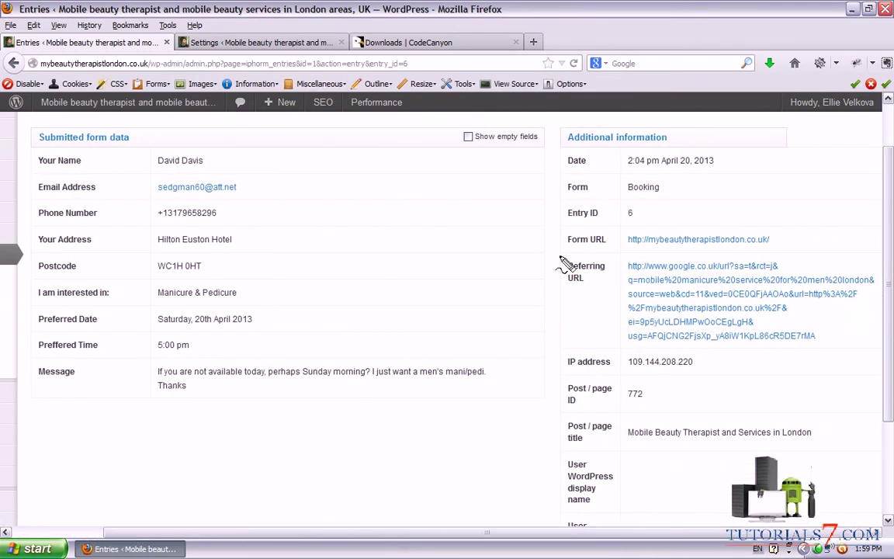
{"action": "mouse_move", "coordinate": [557, 254]}
{"action": "left_mouse_down"}
{"action": "mouse_move", "coordinate": [565, 299]}
{"action": "mouse_move", "coordinate": [613, 292]}
{"action": "mouse_move", "coordinate": [586, 252]}
{"action": "mouse_move", "coordinate": [556, 259]}
{"action": "left_mouse_up"}
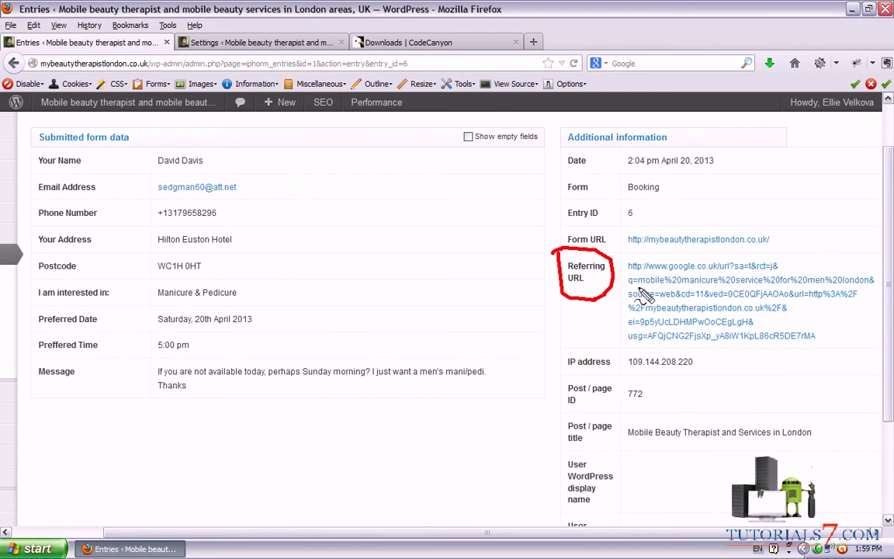
{"action": "left_click_drag", "start_coordinate": [629, 275], "coordinate": [722, 283]}
{"action": "mouse_move", "coordinate": [641, 289]}
{"action": "left_mouse_down"}
{"action": "mouse_move", "coordinate": [856, 292]}
{"action": "mouse_move", "coordinate": [847, 296]}
{"action": "left_mouse_up"}
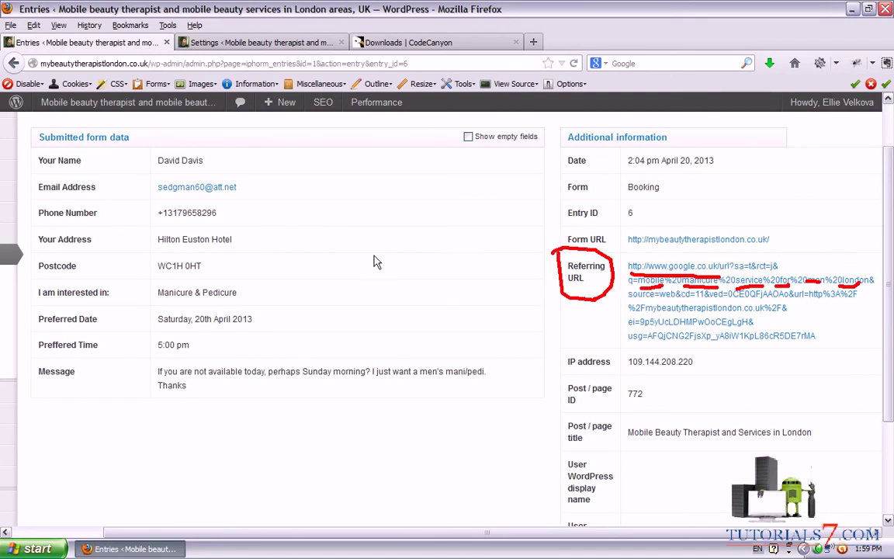
{"action": "key", "text": "Escape"}
{"action": "left_click_drag", "start_coordinate": [518, 529], "coordinate": [425, 531]}
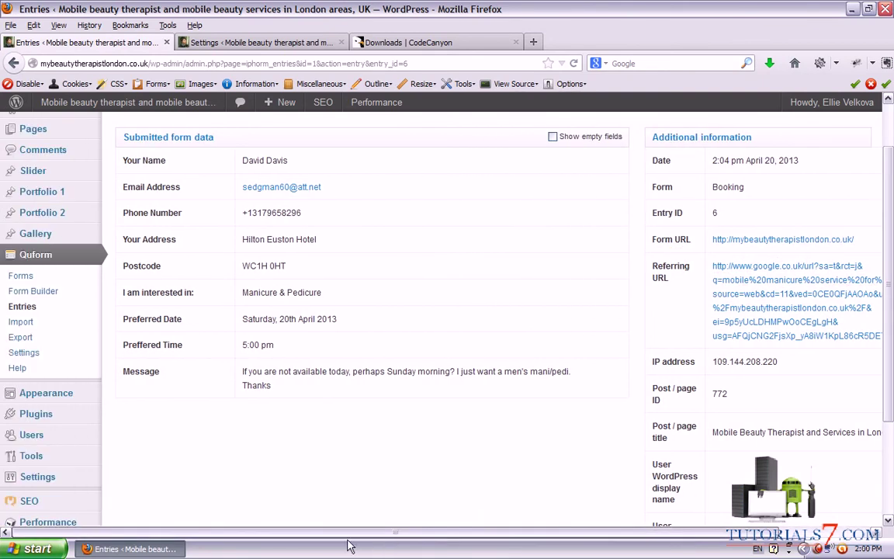
Review the Booking, Contact and Booking 2 forms in the Quform forms list, and open Booking in the Form Builder.
{"action": "scroll", "coordinate": [564, 311], "scroll_direction": "down", "scroll_amount": 2}
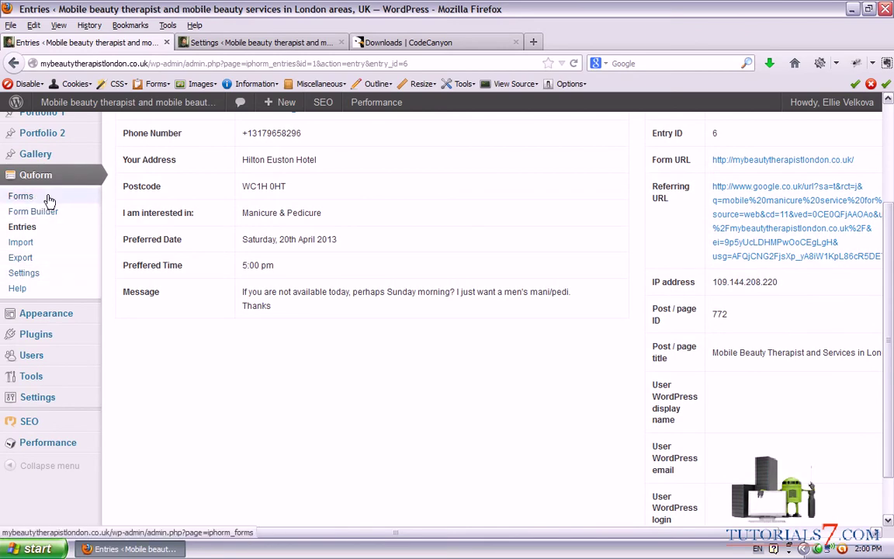
{"action": "left_click", "coordinate": [21, 197]}
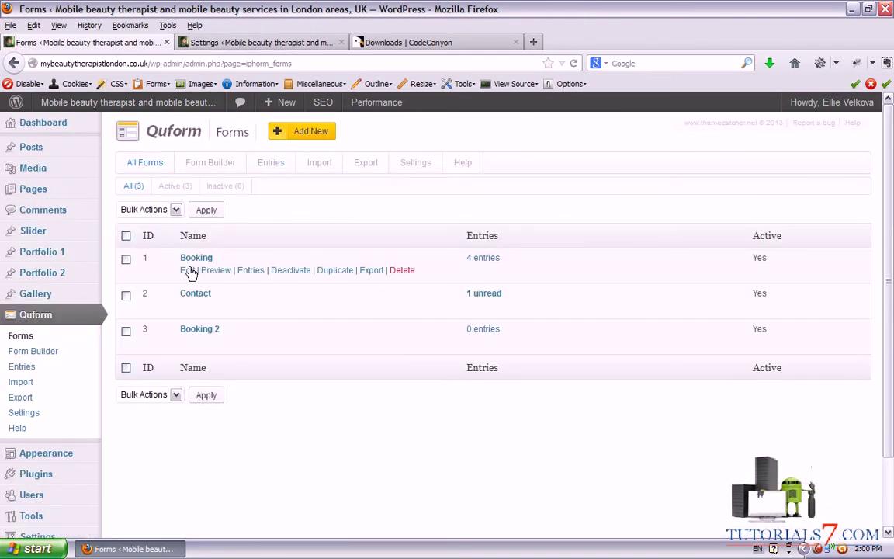
{"action": "mouse_move", "coordinate": [169, 256]}
{"action": "left_mouse_down"}
{"action": "mouse_move", "coordinate": [200, 351]}
{"action": "mouse_move", "coordinate": [208, 250]}
{"action": "mouse_move", "coordinate": [167, 256]}
{"action": "left_mouse_up"}
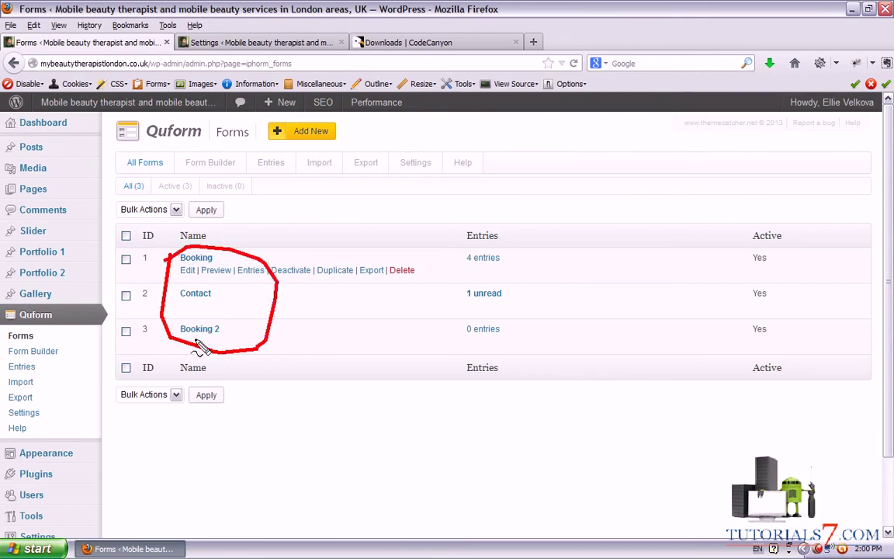
{"action": "key", "text": "Escape"}
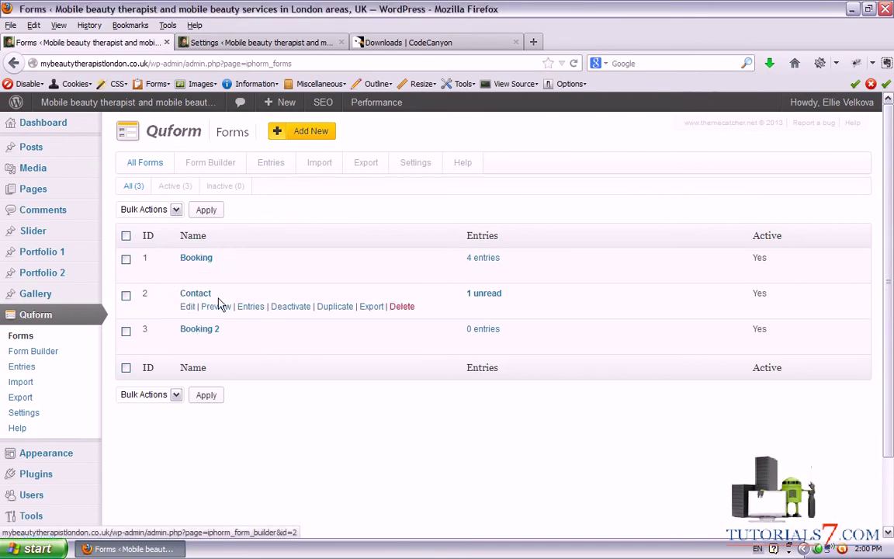
{"action": "left_click", "coordinate": [185, 261]}
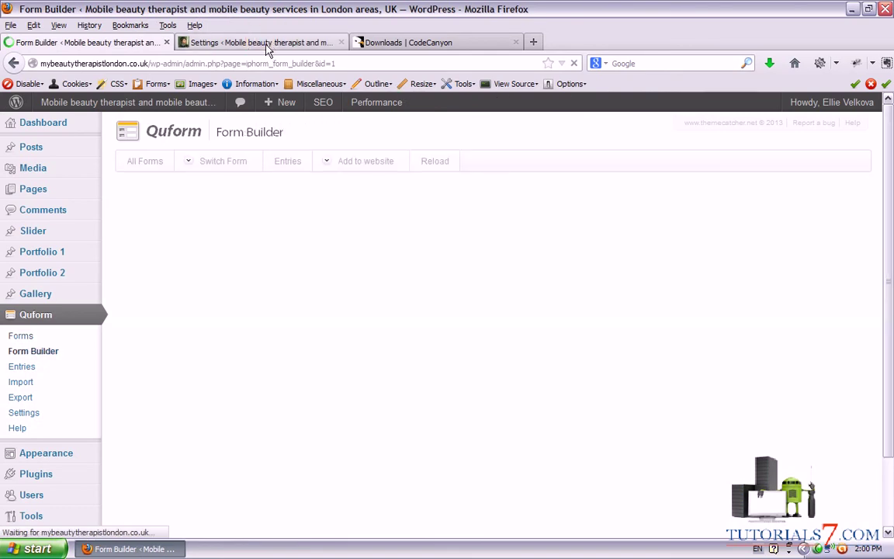
Load the public website in place of the Quform settings page, and return to the Booking form in the Form Builder.
{"action": "left_click", "coordinate": [268, 46]}
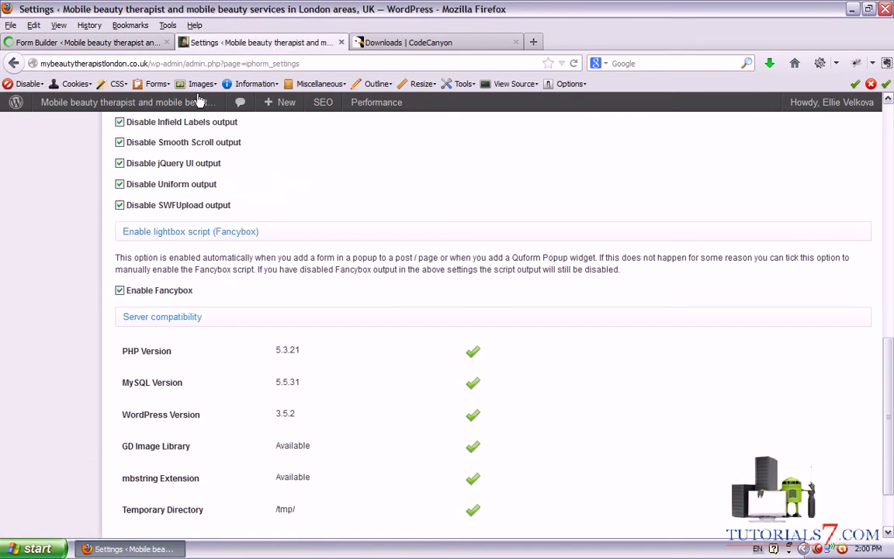
{"action": "left_click", "coordinate": [151, 111]}
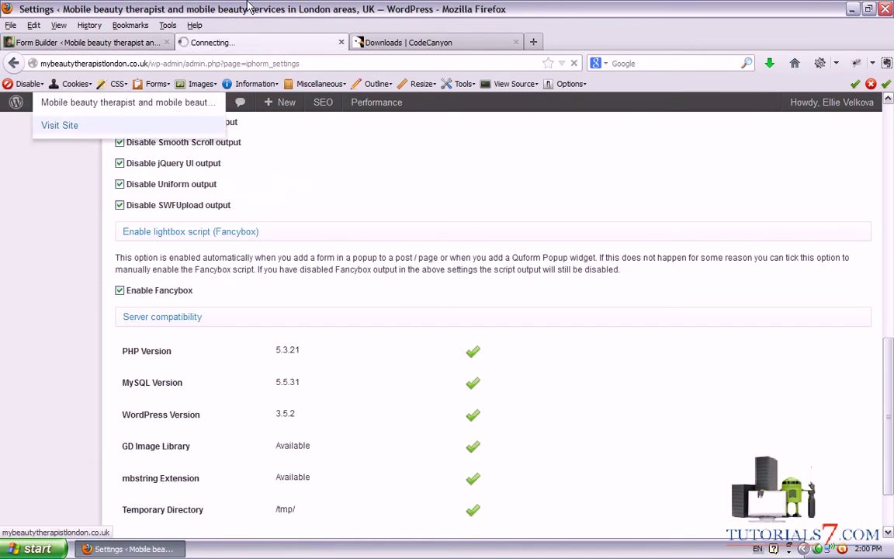
{"action": "left_click", "coordinate": [122, 48]}
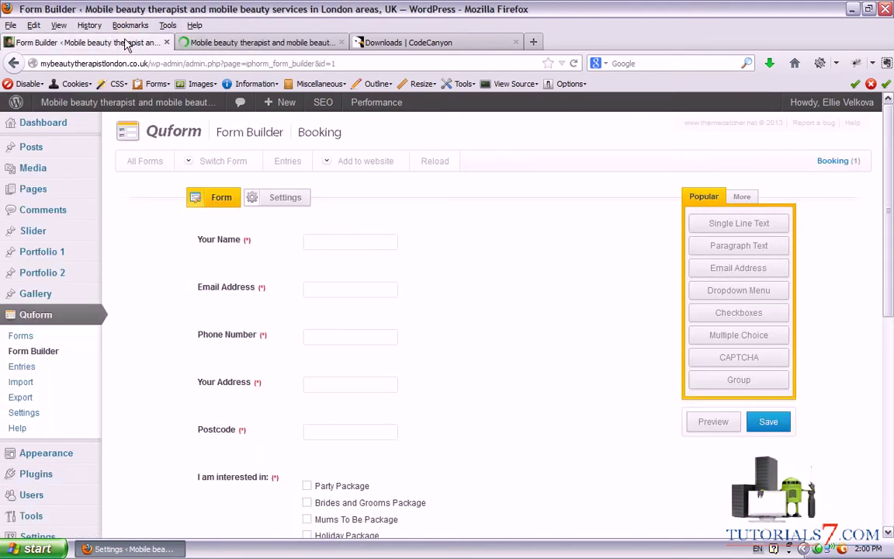
{"action": "scroll", "coordinate": [702, 164], "scroll_direction": "down", "scroll_amount": 1}
{"action": "scroll", "coordinate": [633, 240], "scroll_direction": "down", "scroll_amount": 2}
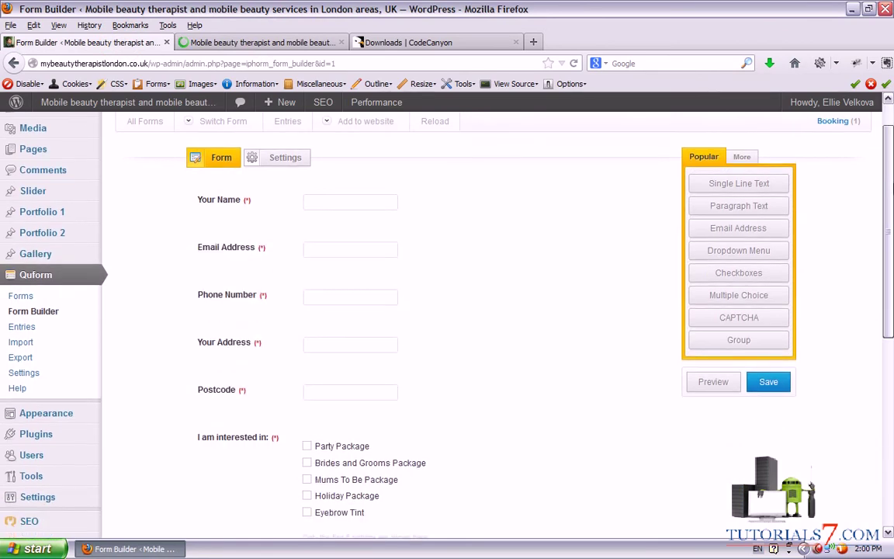
Open the settings of the Your Name field and review its Label, Description and Required options.
{"action": "mouse_move", "coordinate": [331, 193]}
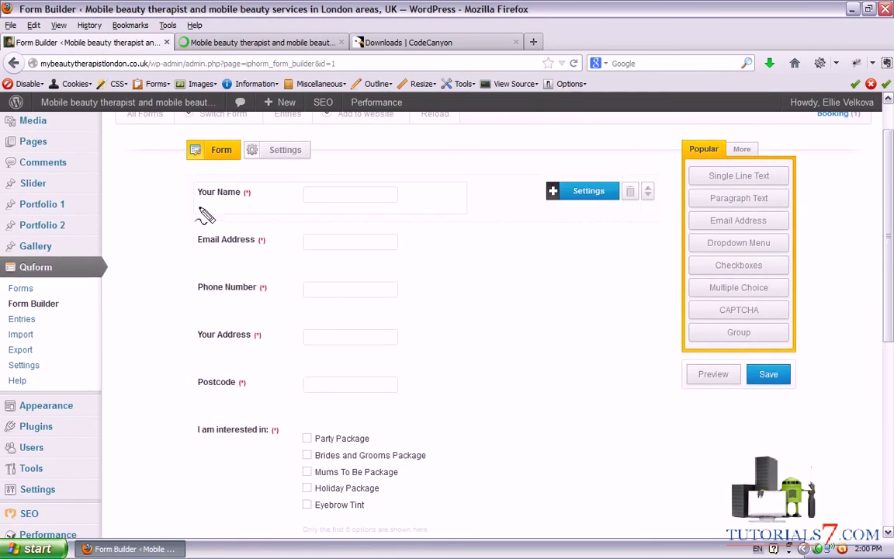
{"action": "mouse_move", "coordinate": [549, 193]}
{"action": "left_mouse_down"}
{"action": "mouse_move", "coordinate": [619, 205]}
{"action": "mouse_move", "coordinate": [663, 186]}
{"action": "mouse_move", "coordinate": [543, 190]}
{"action": "left_mouse_up"}
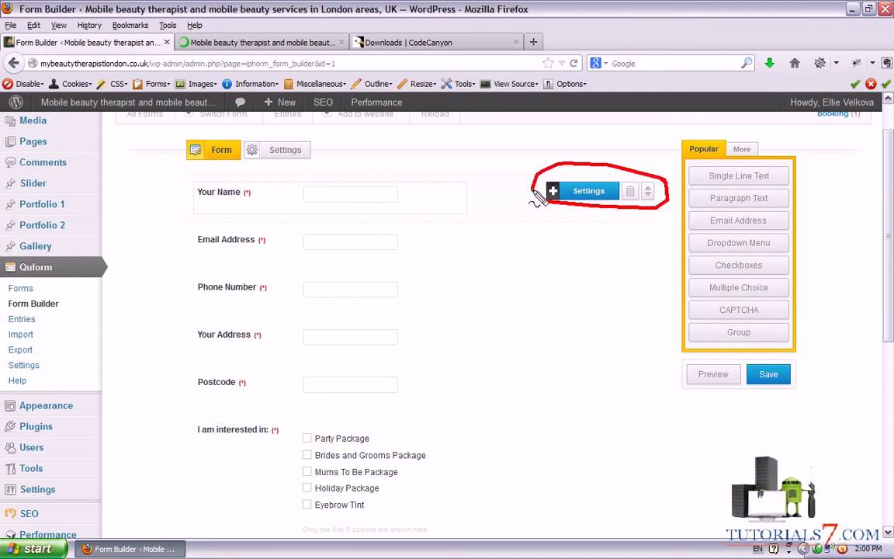
{"action": "left_click", "coordinate": [590, 192]}
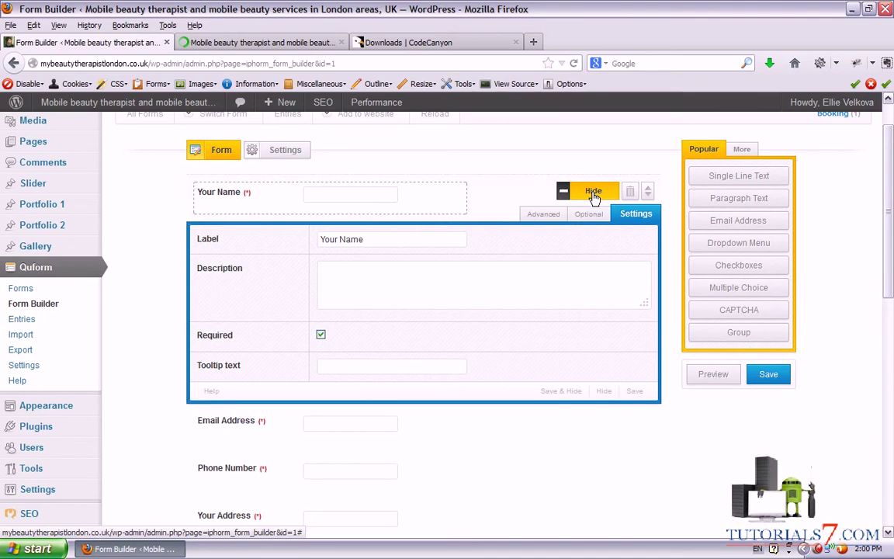
{"action": "left_click_drag", "start_coordinate": [227, 238], "coordinate": [305, 239]}
{"action": "left_click_drag", "start_coordinate": [247, 277], "coordinate": [287, 278]}
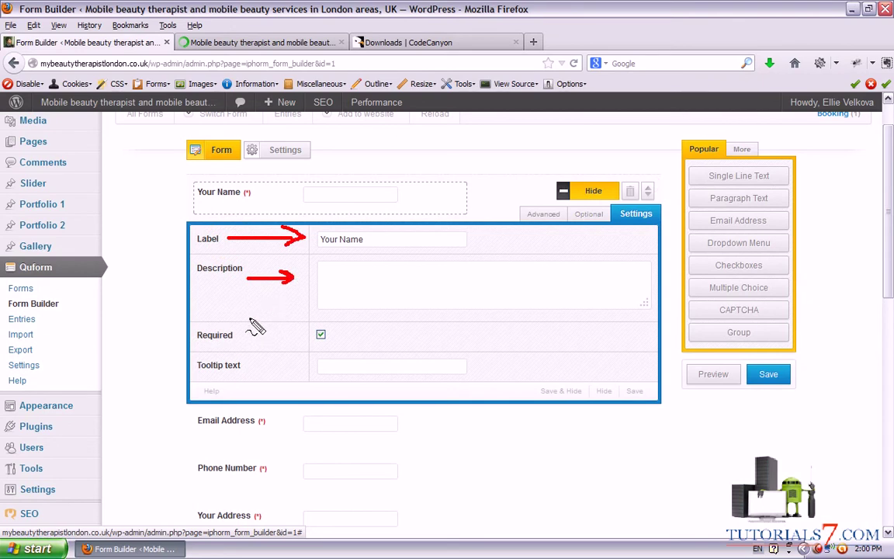
{"action": "left_click_drag", "start_coordinate": [240, 335], "coordinate": [300, 337]}
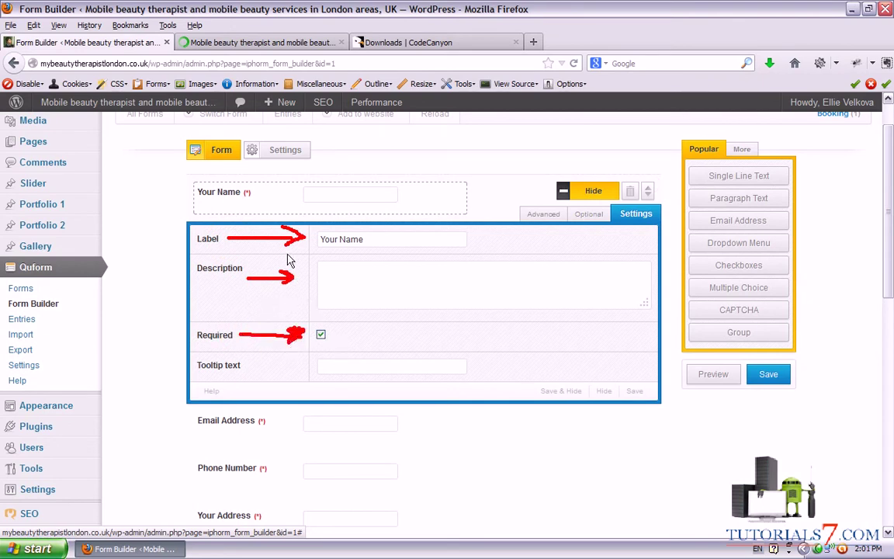
{"action": "key", "text": "Escape"}
{"action": "mouse_move", "coordinate": [245, 197]}
{"action": "left_mouse_down"}
{"action": "mouse_move", "coordinate": [256, 191]}
{"action": "mouse_move", "coordinate": [237, 196]}
{"action": "left_mouse_up"}
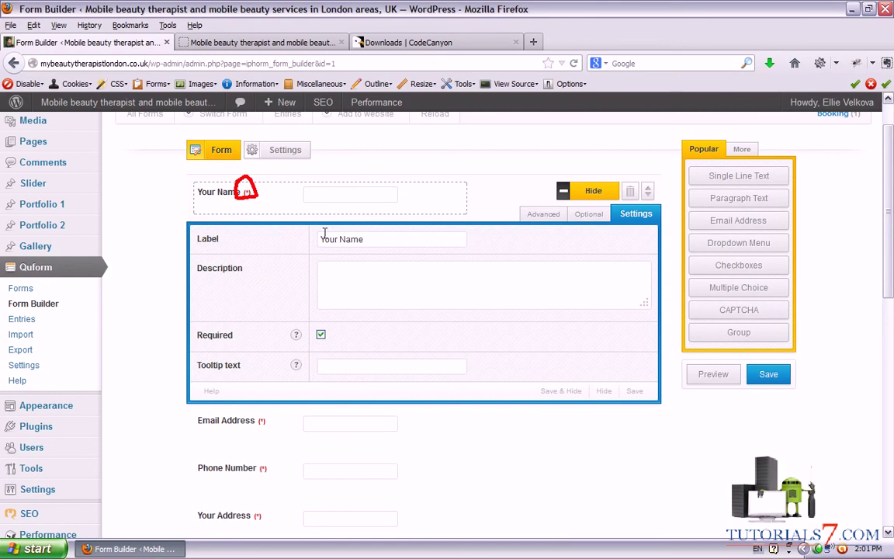
Review the Booking form's fields from Email Address to the "I am interested in:" choices, comparing the latter with the Multiple Choice element.
{"action": "scroll", "coordinate": [325, 262], "scroll_direction": "down", "scroll_amount": 2}
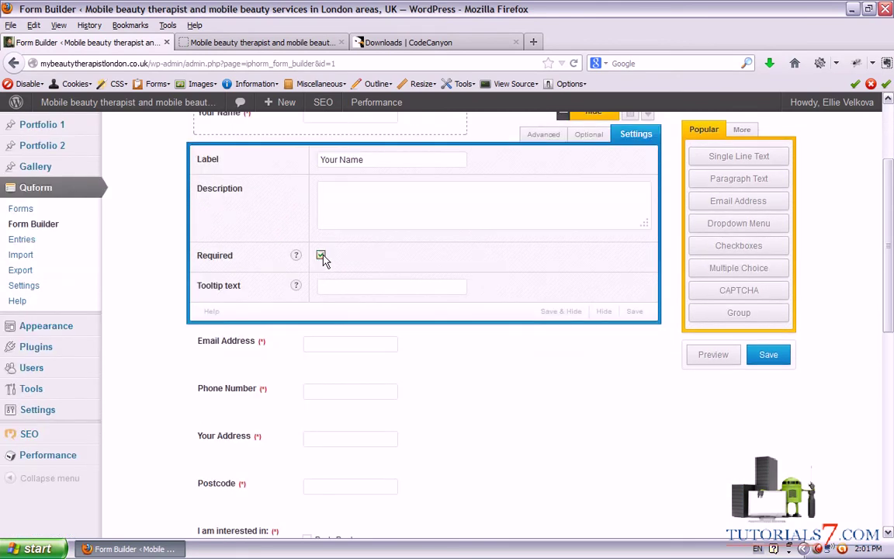
{"action": "left_click_drag", "start_coordinate": [202, 358], "coordinate": [336, 357]}
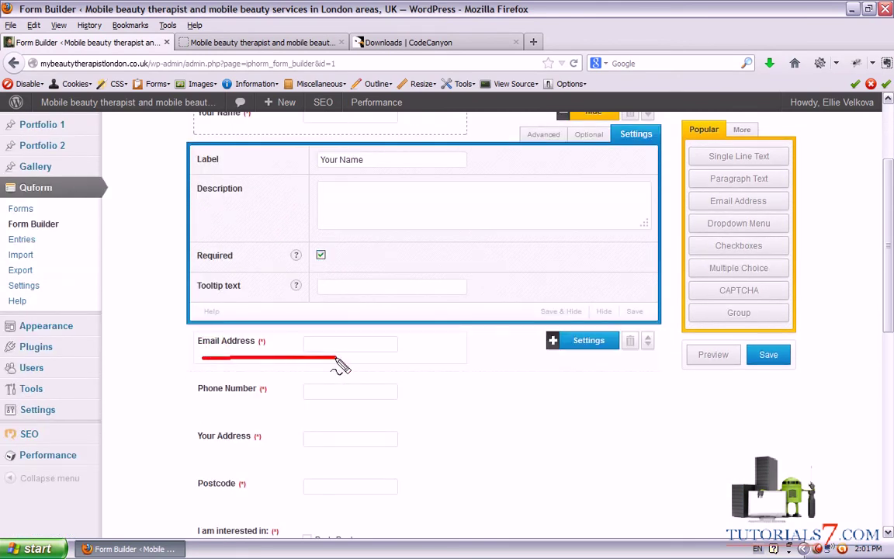
{"action": "left_click_drag", "start_coordinate": [194, 406], "coordinate": [308, 405]}
{"action": "scroll", "coordinate": [208, 335], "scroll_direction": "down", "scroll_amount": 2}
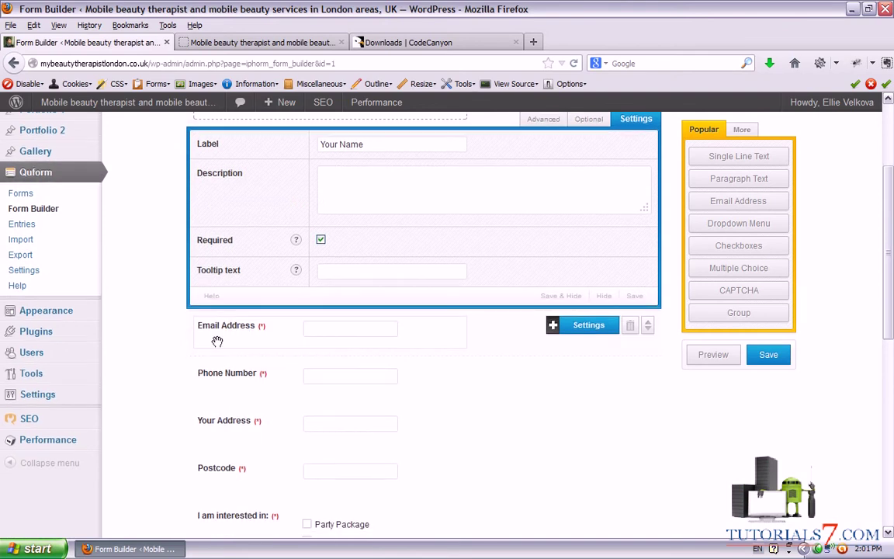
{"action": "scroll", "coordinate": [193, 444], "scroll_direction": "down", "scroll_amount": 6}
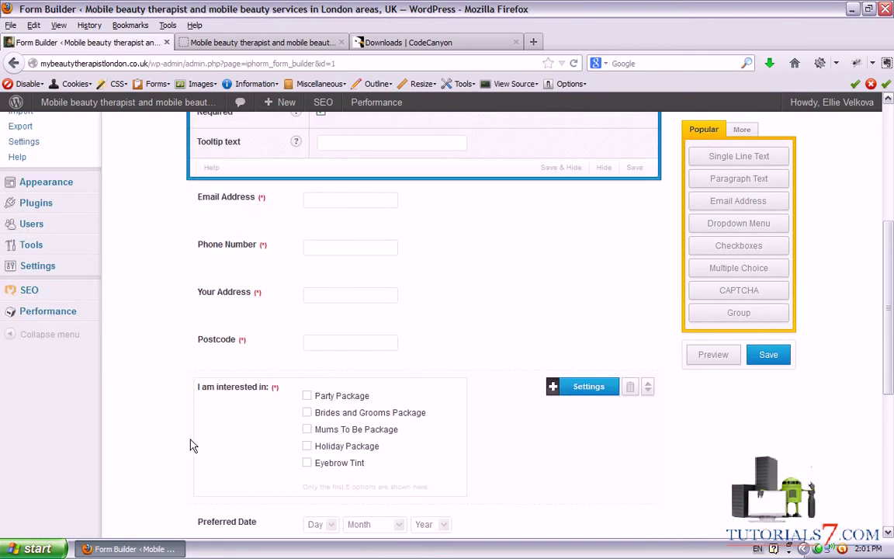
{"action": "mouse_move", "coordinate": [667, 274]}
{"action": "left_mouse_down"}
{"action": "mouse_move", "coordinate": [701, 275]}
{"action": "mouse_move", "coordinate": [505, 301]}
{"action": "mouse_move", "coordinate": [423, 286]}
{"action": "mouse_move", "coordinate": [445, 301]}
{"action": "left_mouse_up"}
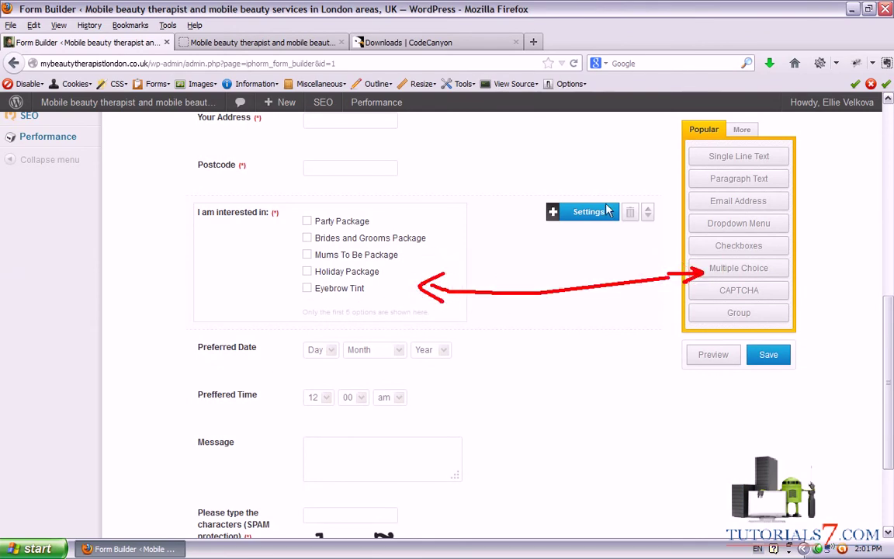
Open the settings of the "I am interested in:" field and review its list of treatment options.
{"action": "key", "text": "Escape"}
{"action": "left_click", "coordinate": [398, 273]}
{"action": "scroll", "coordinate": [372, 351], "scroll_direction": "down", "scroll_amount": 4}
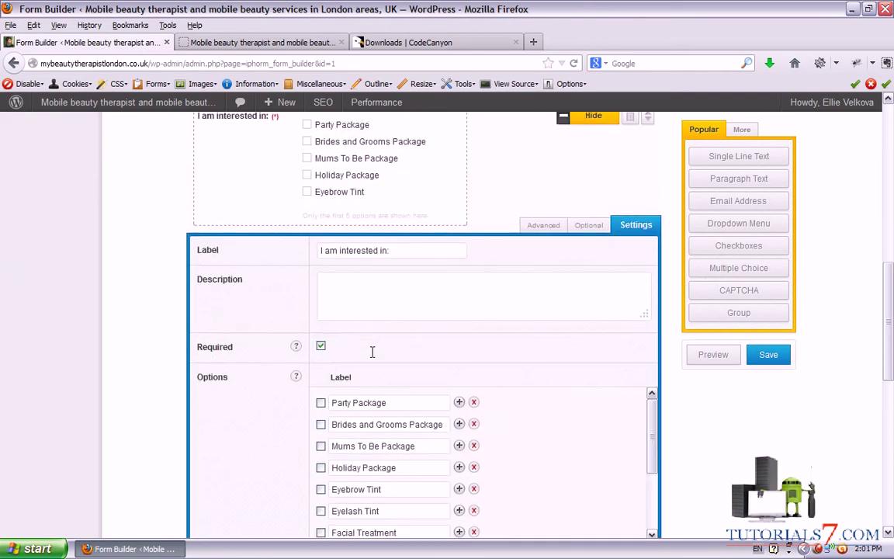
{"action": "scroll", "coordinate": [408, 336], "scroll_direction": "down", "scroll_amount": 2}
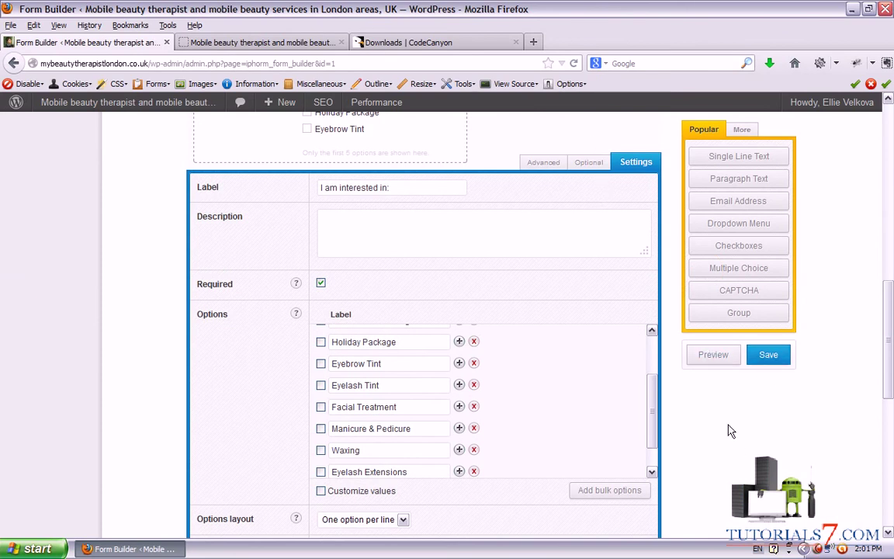
{"action": "scroll", "coordinate": [690, 410], "scroll_direction": "down", "scroll_amount": 1}
Look over the Preferred Date field, and open the SPAM protection CAPTCHA field's settings to check its number of characters.
{"action": "scroll", "coordinate": [690, 410], "scroll_direction": "down", "scroll_amount": 10}
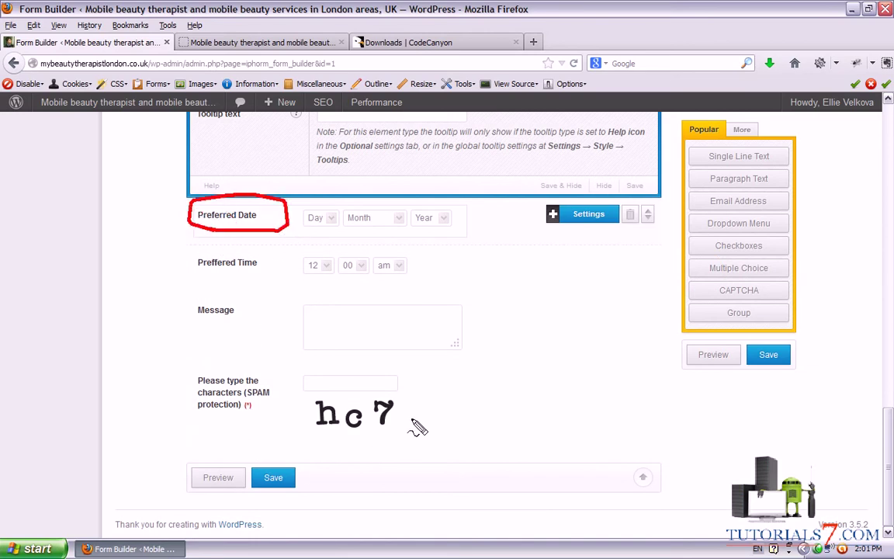
{"action": "mouse_move", "coordinate": [343, 392]}
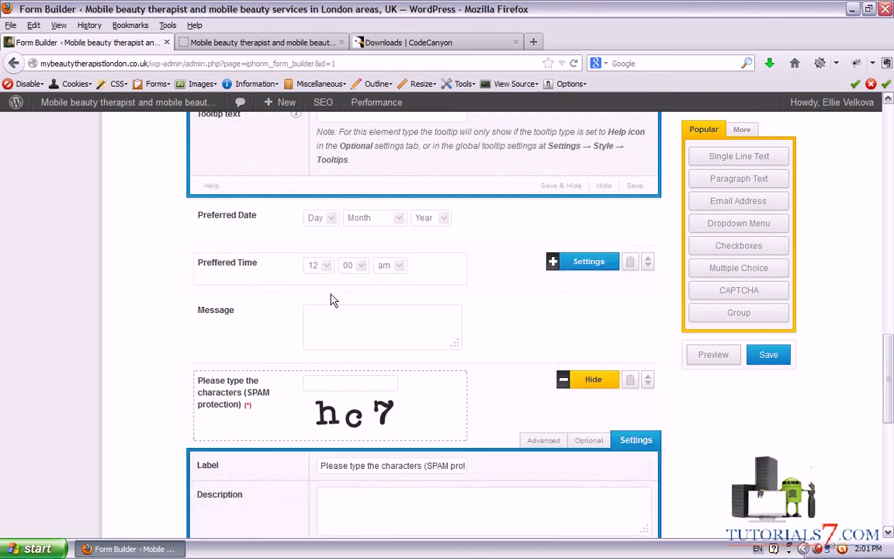
{"action": "scroll", "coordinate": [333, 299], "scroll_direction": "down", "scroll_amount": 7}
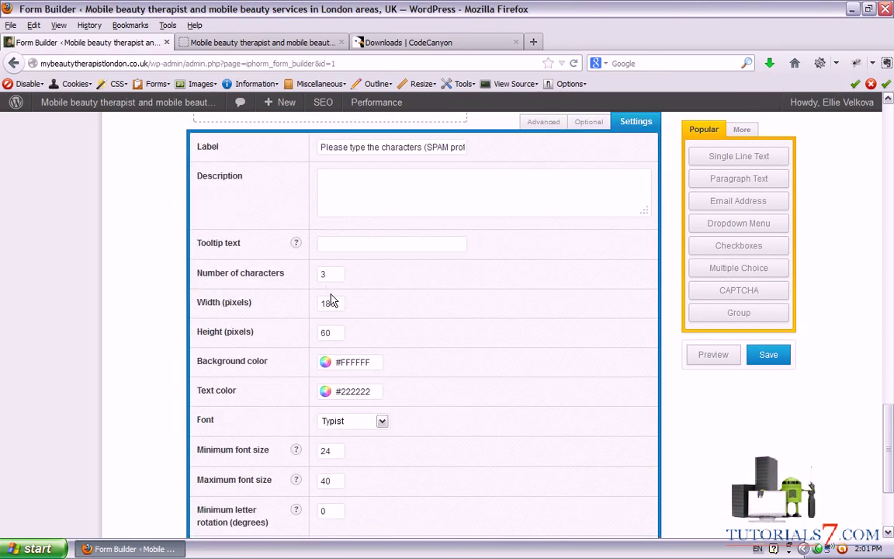
{"action": "mouse_move", "coordinate": [200, 294]}
{"action": "left_mouse_down"}
{"action": "mouse_move", "coordinate": [361, 283]}
{"action": "mouse_move", "coordinate": [180, 269]}
{"action": "mouse_move", "coordinate": [190, 285]}
{"action": "left_mouse_up"}
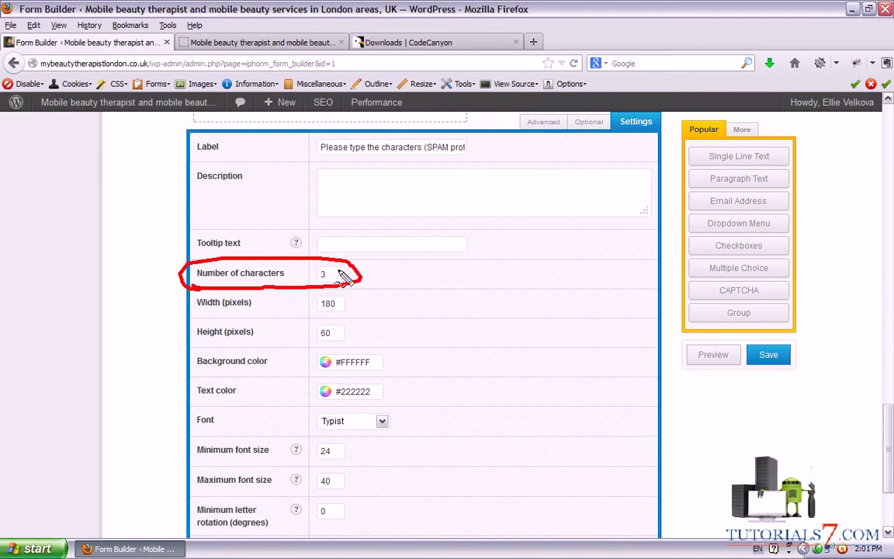
{"action": "key", "text": "Escape"}
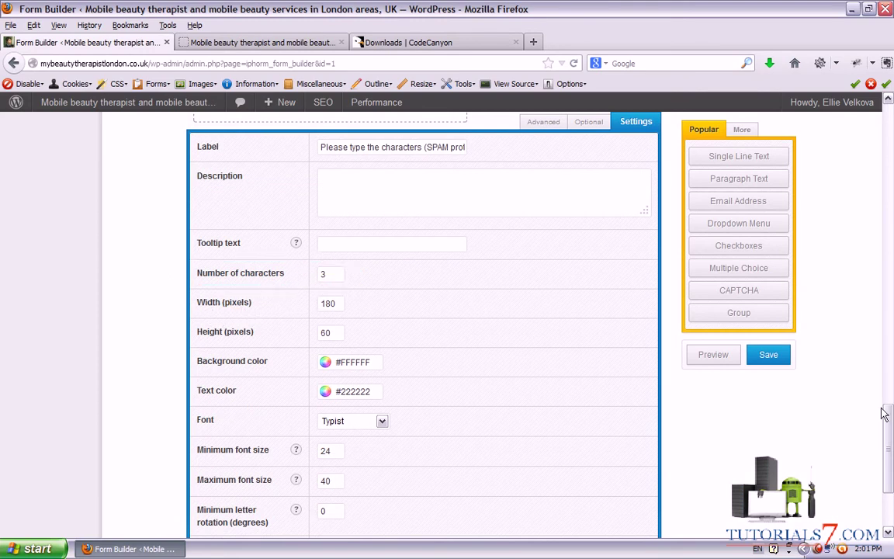
Review the CAPTCHA's width, height, background color and text color settings, and view the available fonts without changing the font.
{"action": "scroll", "coordinate": [887, 420], "scroll_direction": "down", "scroll_amount": 3}
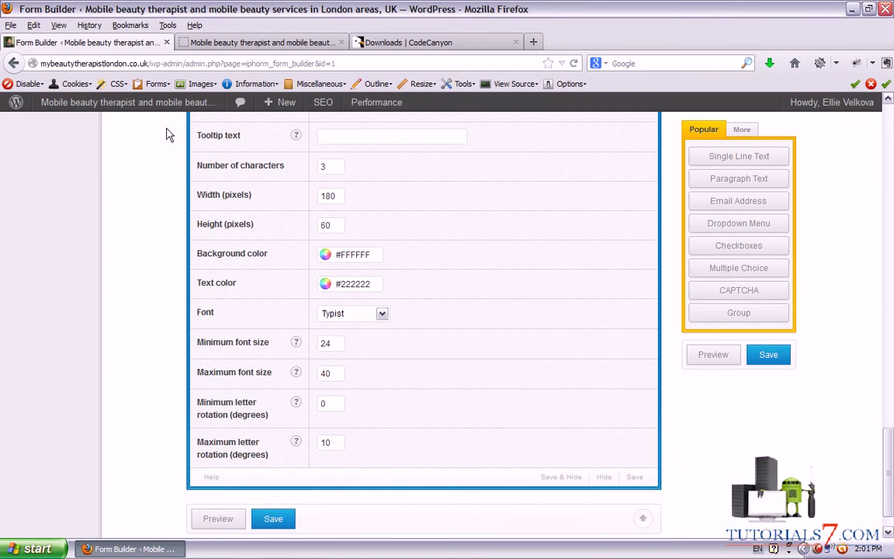
{"action": "left_click_drag", "start_coordinate": [432, 199], "coordinate": [349, 198]}
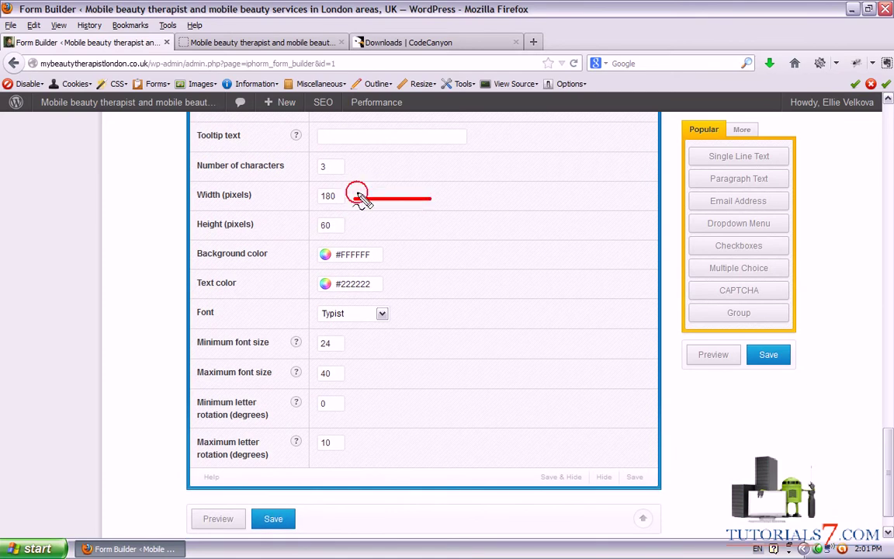
{"action": "left_click_drag", "start_coordinate": [455, 228], "coordinate": [357, 235]}
{"action": "left_click_drag", "start_coordinate": [464, 258], "coordinate": [393, 262]}
{"action": "mouse_move", "coordinate": [465, 282]}
{"action": "left_mouse_down"}
{"action": "mouse_move", "coordinate": [394, 283]}
{"action": "mouse_move", "coordinate": [404, 289]}
{"action": "left_mouse_up"}
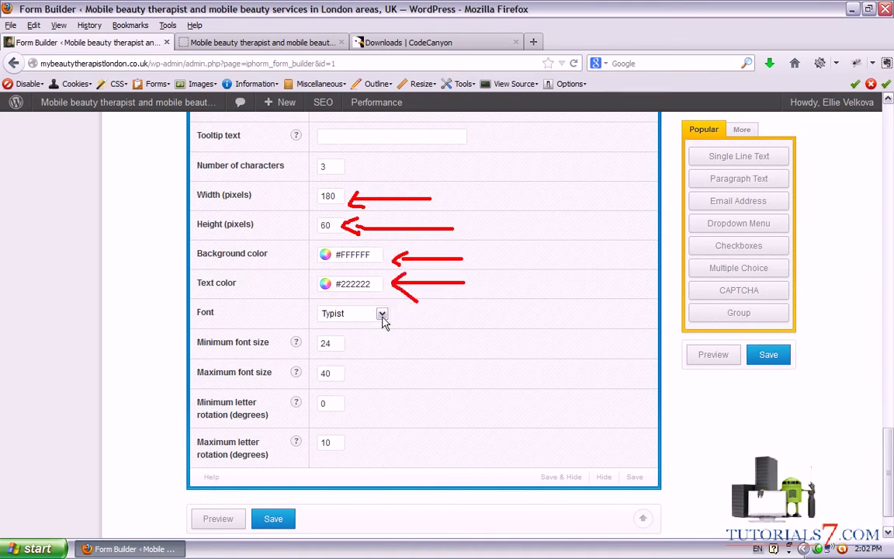
{"action": "left_click", "coordinate": [382, 314]}
{"action": "left_click", "coordinate": [385, 319]}
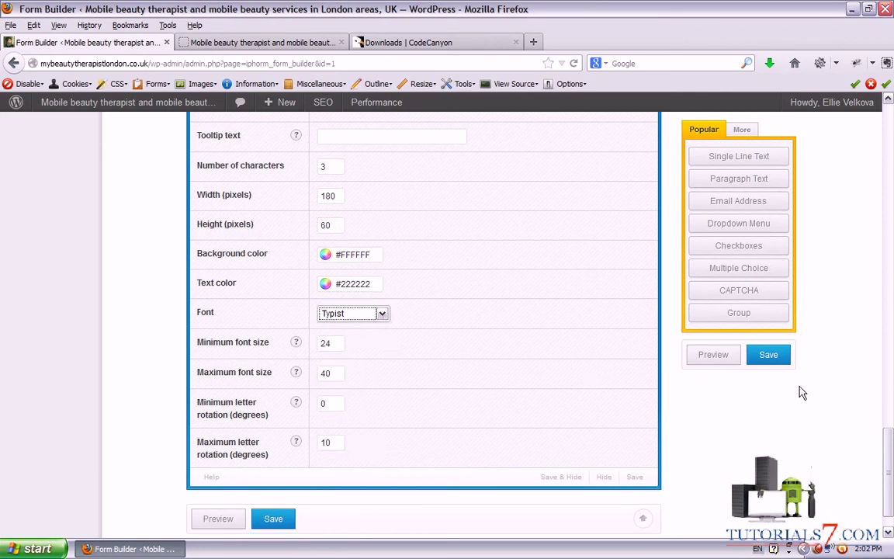
Open the Booking form's general settings and review its Name, Title, Description and Active options.
{"action": "left_click_drag", "start_coordinate": [891, 458], "coordinate": [891, 123]}
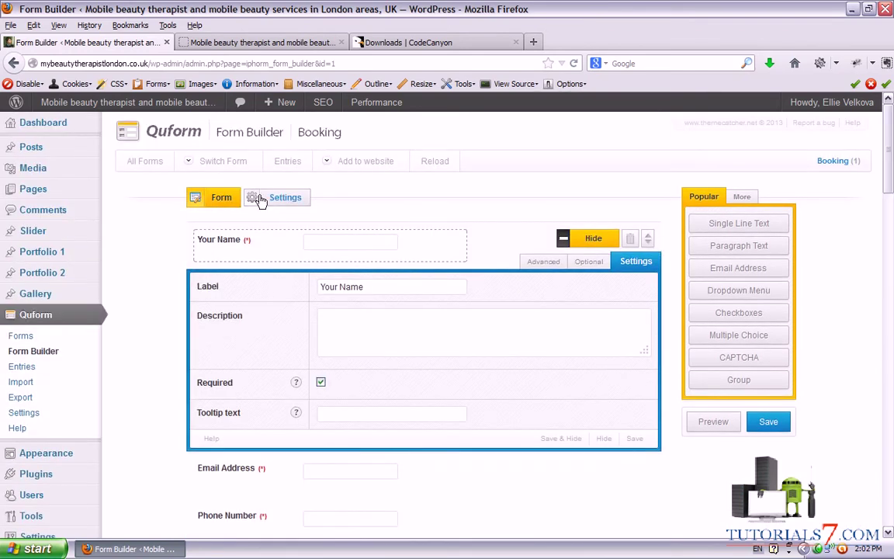
{"action": "left_click", "coordinate": [294, 198]}
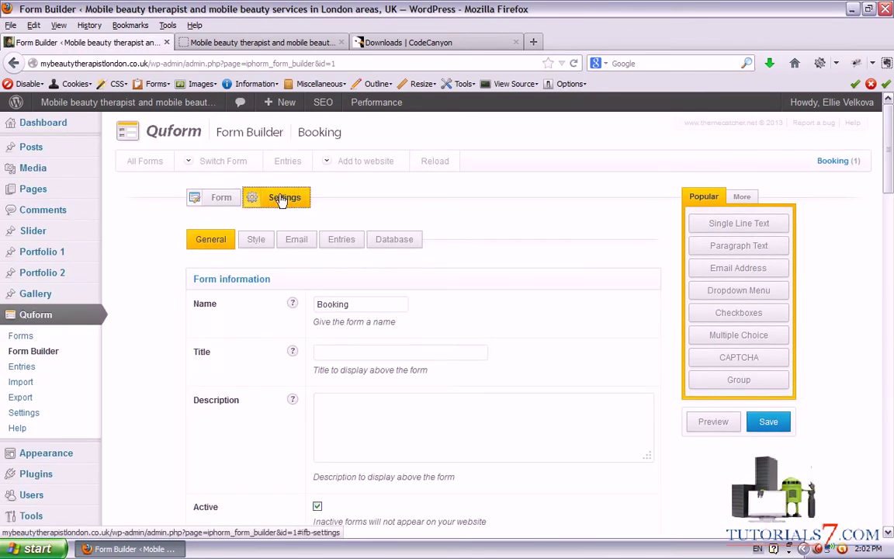
{"action": "mouse_move", "coordinate": [158, 243]}
{"action": "left_mouse_down"}
{"action": "mouse_move", "coordinate": [233, 256]}
{"action": "mouse_move", "coordinate": [443, 252]}
{"action": "mouse_move", "coordinate": [280, 219]}
{"action": "mouse_move", "coordinate": [162, 247]}
{"action": "left_mouse_up"}
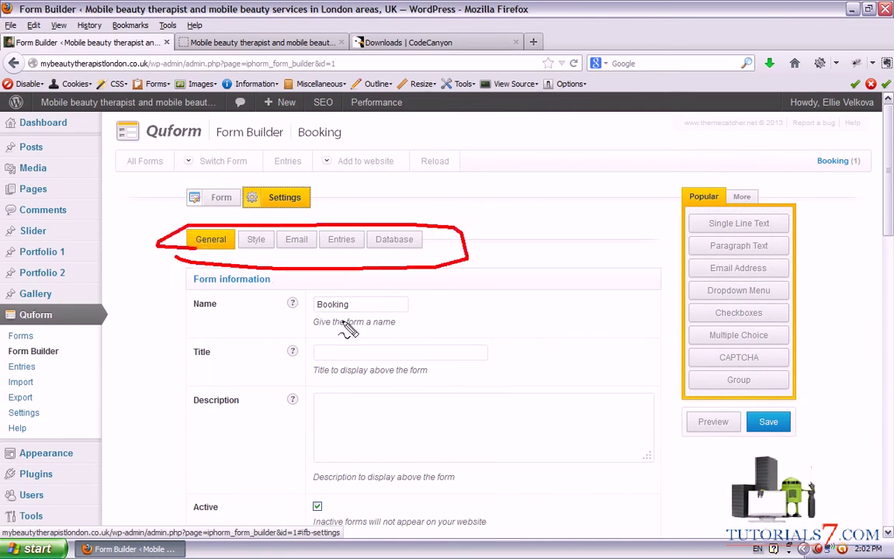
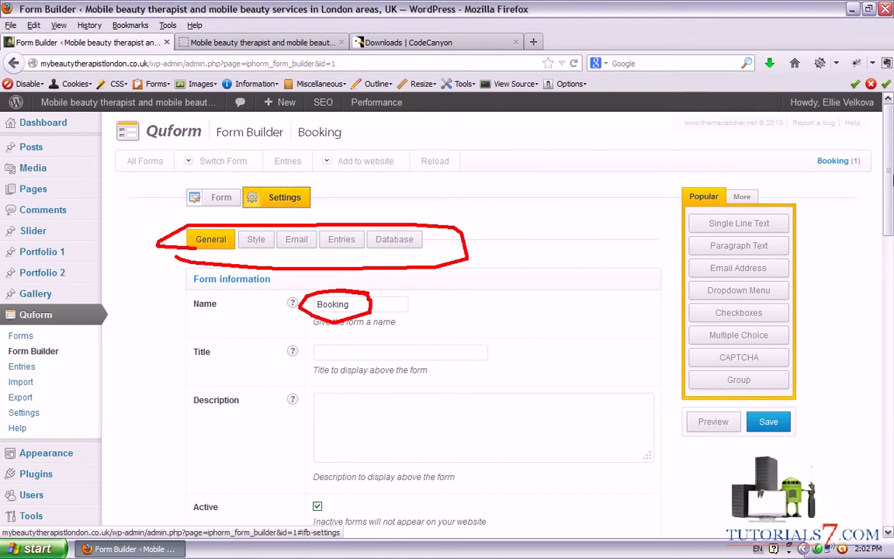
{"action": "left_click_drag", "start_coordinate": [891, 159], "coordinate": [892, 220]}
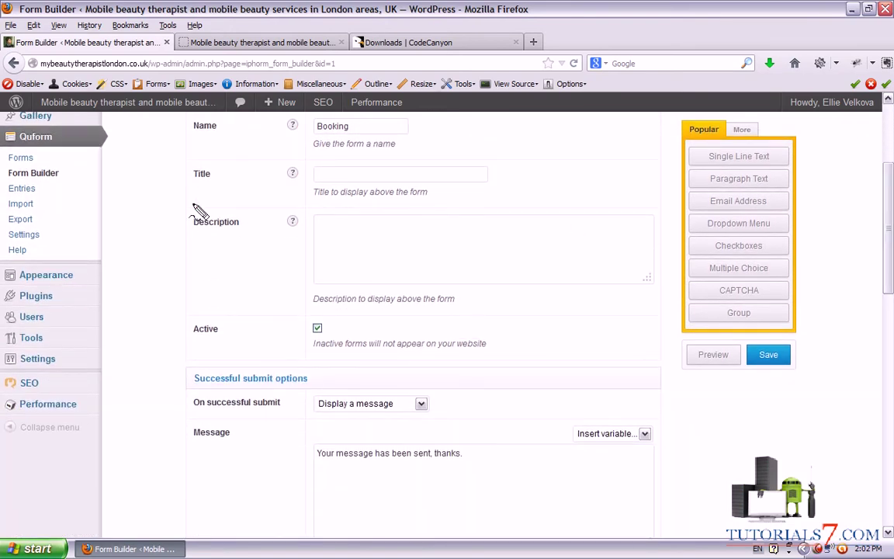
{"action": "left_click_drag", "start_coordinate": [184, 195], "coordinate": [449, 206]}
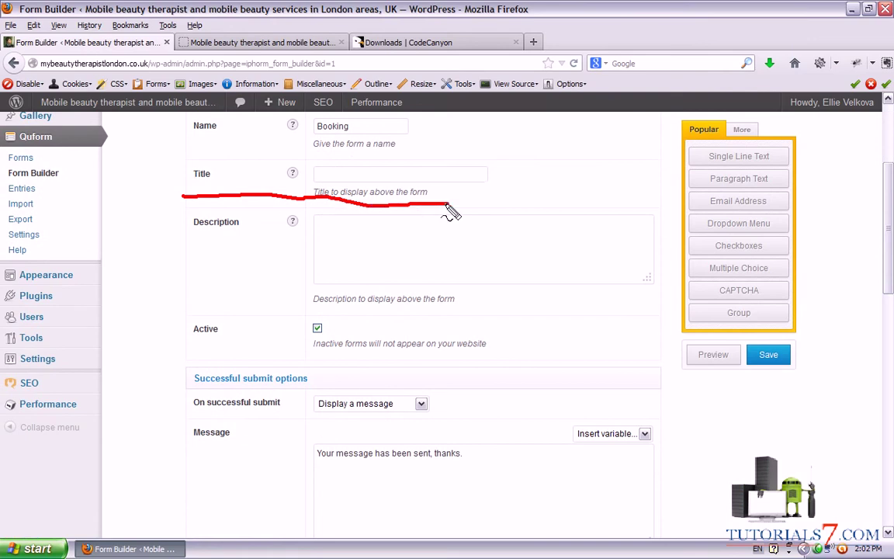
{"action": "mouse_move", "coordinate": [243, 250]}
{"action": "left_mouse_down"}
{"action": "mouse_move", "coordinate": [312, 286]}
{"action": "mouse_move", "coordinate": [315, 329]}
{"action": "mouse_move", "coordinate": [335, 330]}
{"action": "left_mouse_up"}
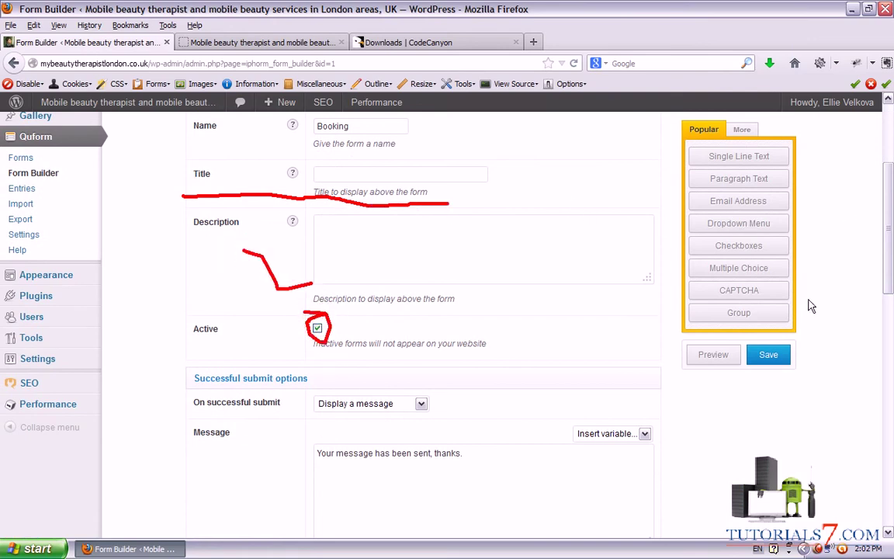
Review the successful submit options, viewing the On successful submit choices and the message text while keeping "Display a message".
{"action": "scroll", "coordinate": [543, 310], "scroll_direction": "down", "scroll_amount": 3}
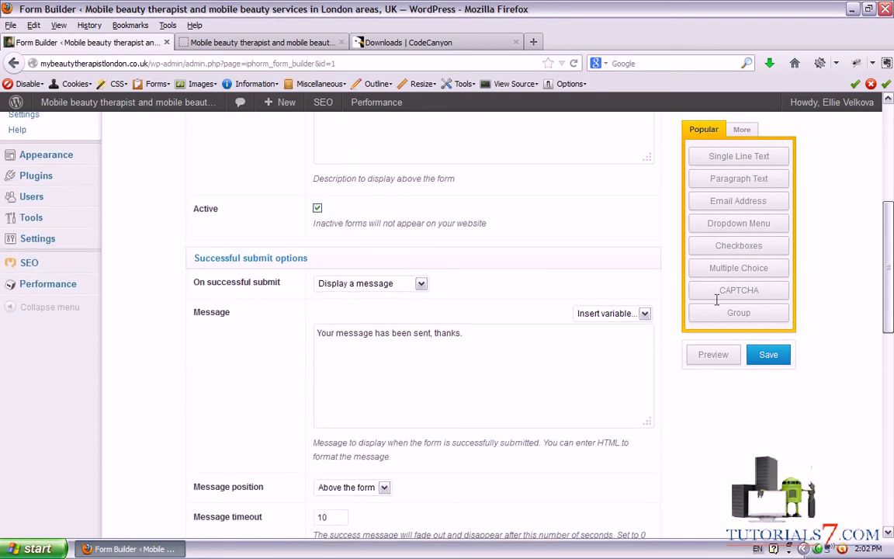
{"action": "left_click", "coordinate": [332, 286]}
{"action": "left_click", "coordinate": [333, 288]}
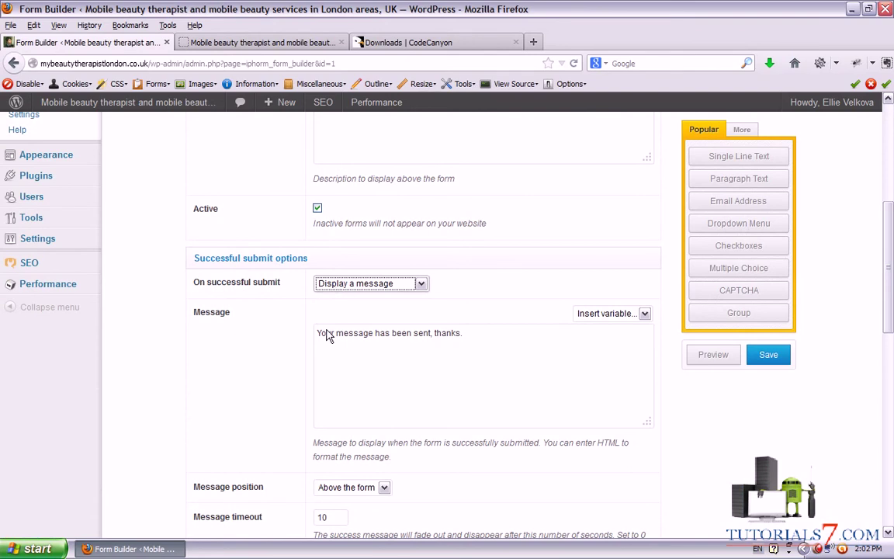
{"action": "left_click", "coordinate": [332, 286]}
{"action": "left_click", "coordinate": [335, 296]}
{"action": "mouse_move", "coordinate": [315, 349]}
{"action": "left_mouse_down"}
{"action": "mouse_move", "coordinate": [456, 350]}
{"action": "mouse_move", "coordinate": [470, 322]}
{"action": "mouse_move", "coordinate": [307, 346]}
{"action": "left_mouse_up"}
Review the message timeout, submit button text, Use Ajax and honeypot CAPTCHA options in the form's general settings.
{"action": "scroll", "coordinate": [225, 334], "scroll_direction": "down", "scroll_amount": 5}
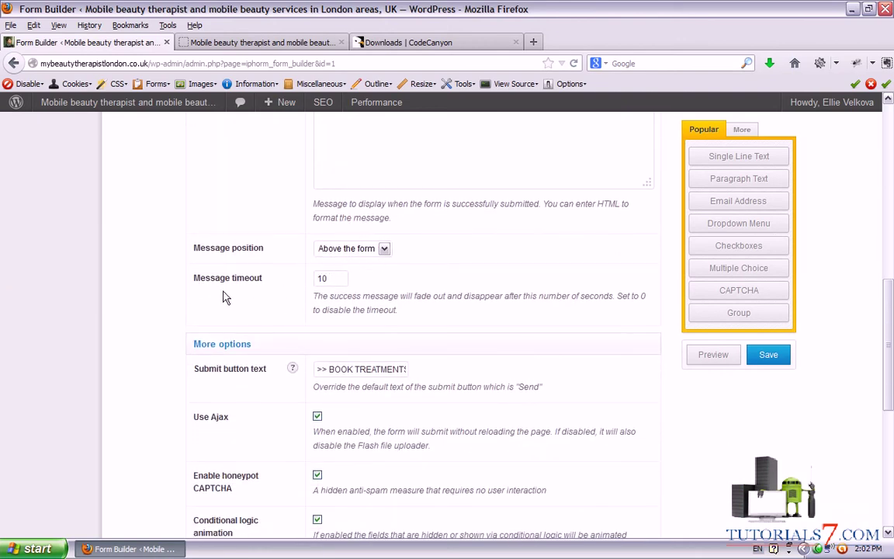
{"action": "scroll", "coordinate": [248, 314], "scroll_direction": "down", "scroll_amount": 2}
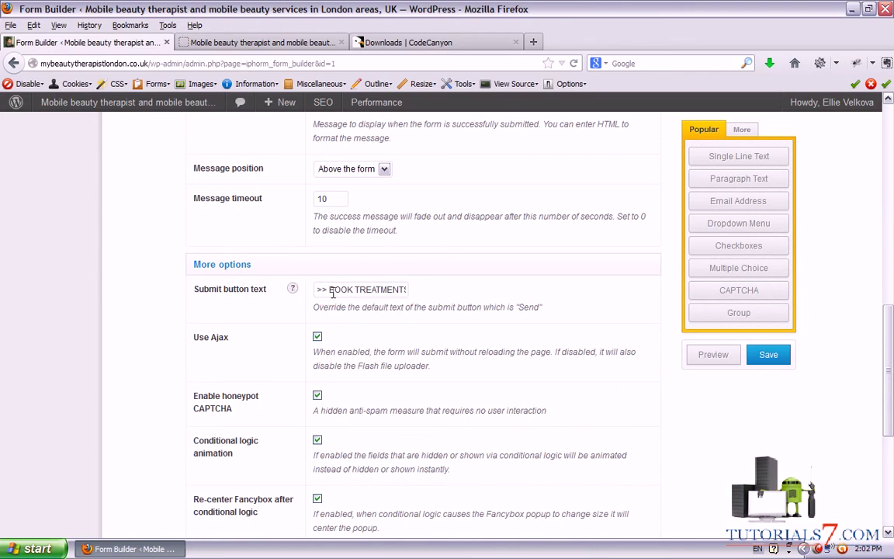
{"action": "scroll", "coordinate": [233, 283], "scroll_direction": "down", "scroll_amount": 2}
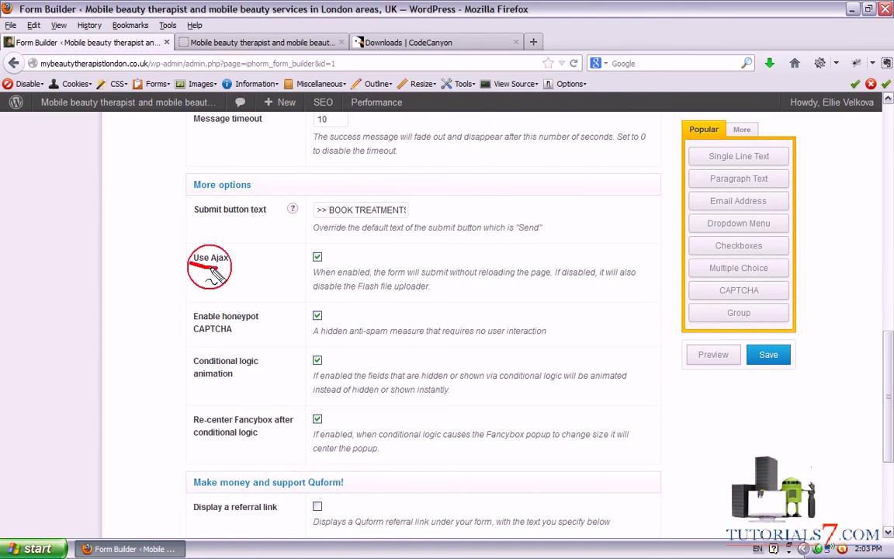
{"action": "left_click_drag", "start_coordinate": [189, 264], "coordinate": [230, 268]}
{"action": "left_click_drag", "start_coordinate": [187, 334], "coordinate": [245, 346]}
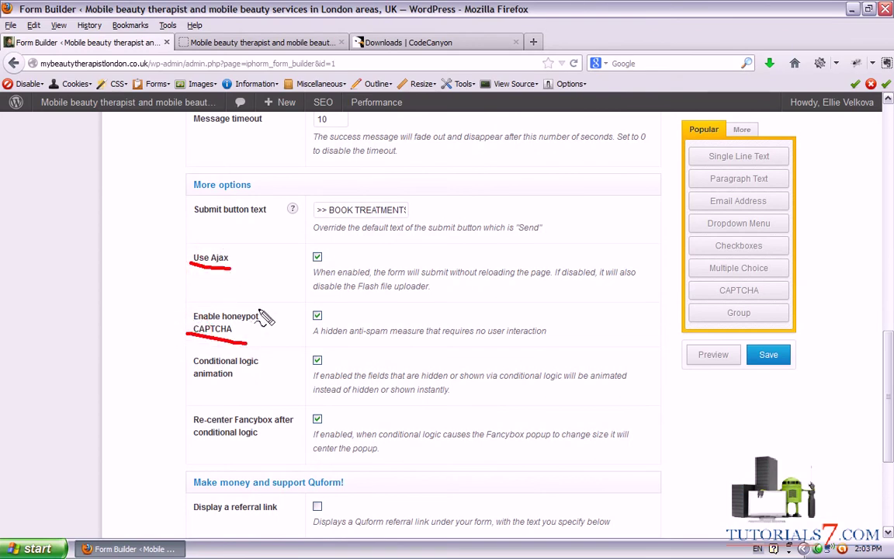
Review the conditional logic animation, Fancybox re-centering and referral link options in the form's general settings.
{"action": "left_click_drag", "start_coordinate": [186, 393], "coordinate": [260, 396]}
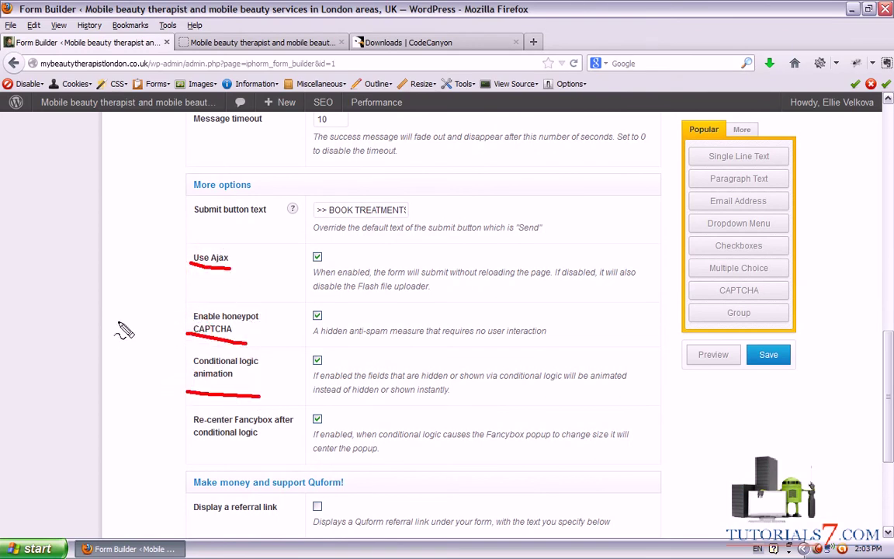
{"action": "scroll", "coordinate": [135, 318], "scroll_direction": "down", "scroll_amount": 5}
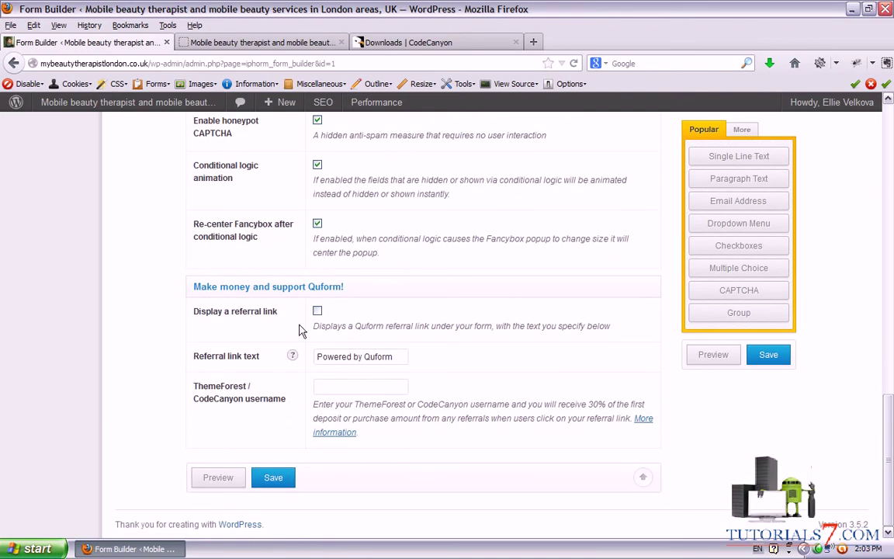
{"action": "left_click_drag", "start_coordinate": [185, 322], "coordinate": [266, 329]}
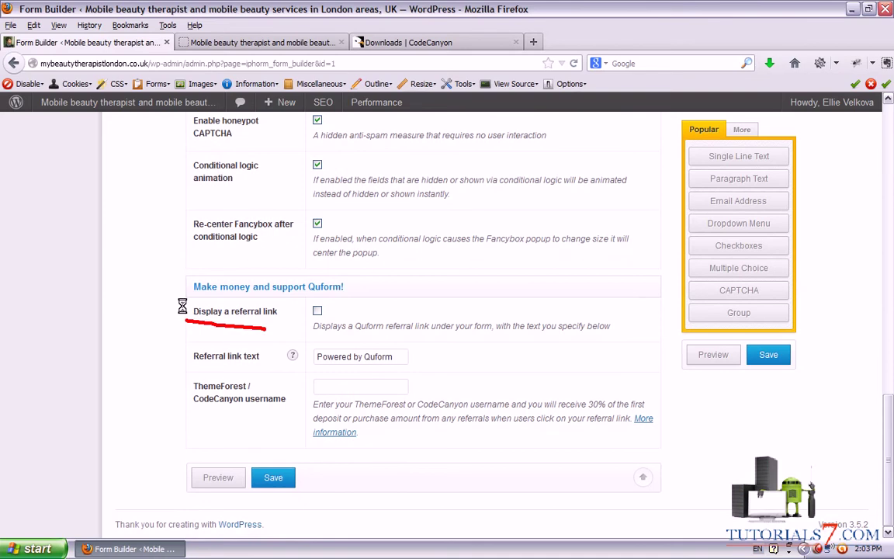
Open the Booking form's Style settings and view the available form themes without changing the theme.
{"action": "scroll", "coordinate": [605, 358], "scroll_direction": "up", "scroll_amount": 10}
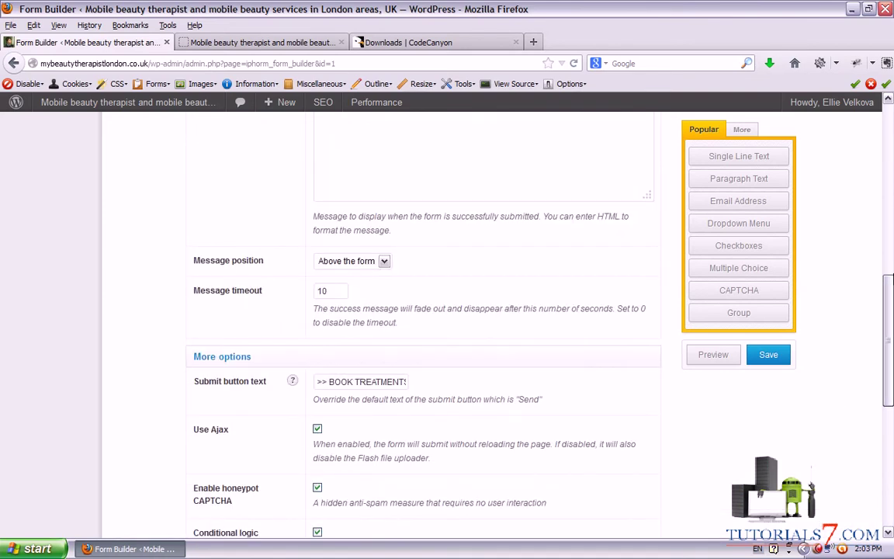
{"action": "scroll", "coordinate": [272, 152], "scroll_direction": "up", "scroll_amount": 5}
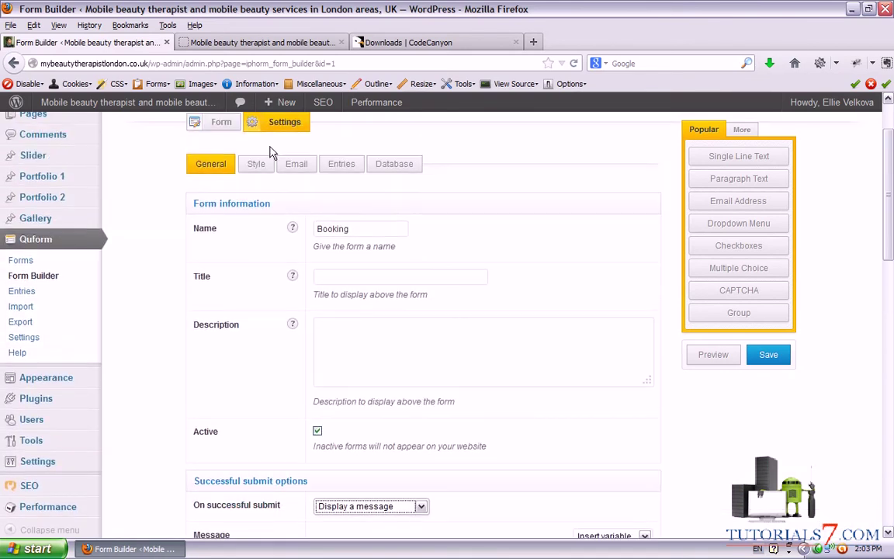
{"action": "left_click", "coordinate": [253, 169]}
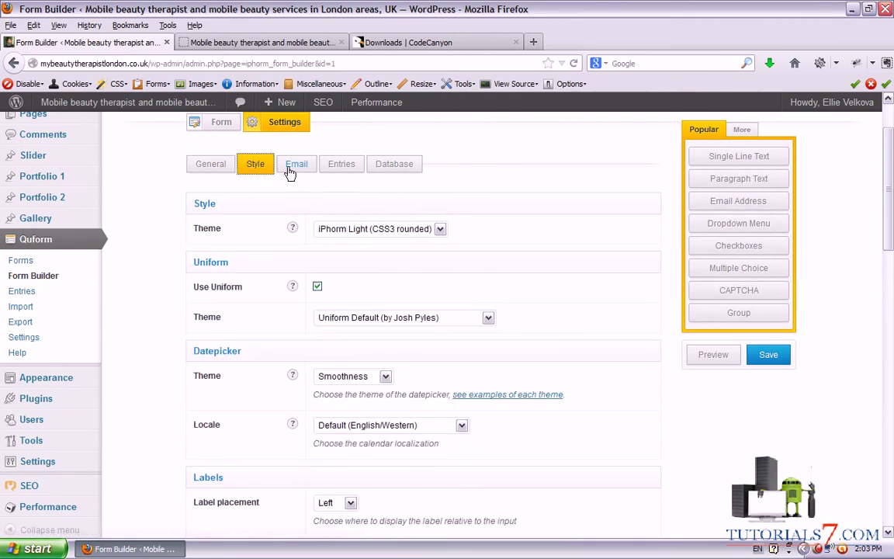
{"action": "scroll", "coordinate": [466, 194], "scroll_direction": "down", "scroll_amount": 1}
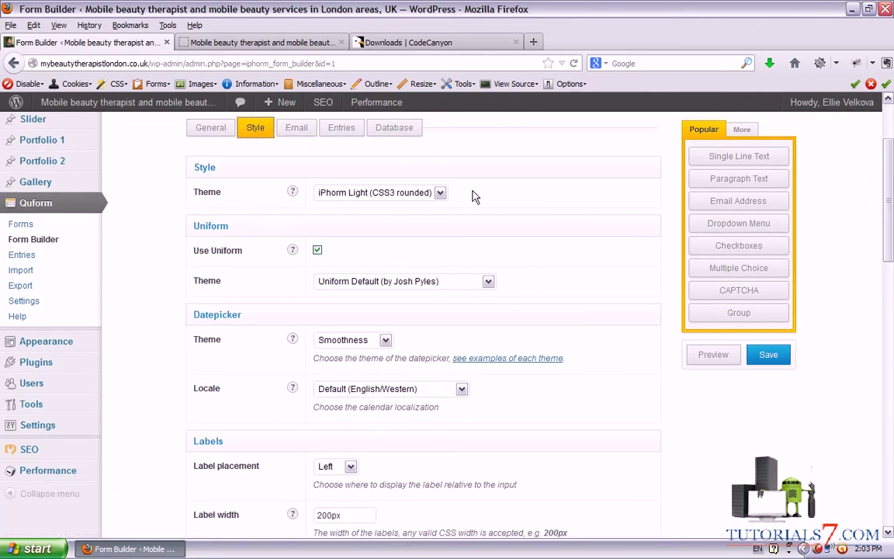
{"action": "left_click", "coordinate": [398, 197]}
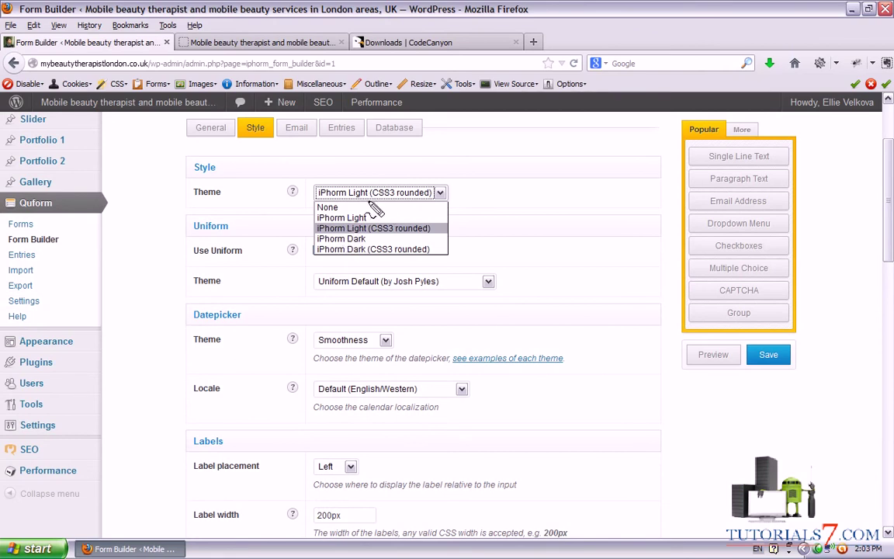
{"action": "mouse_move", "coordinate": [372, 196]}
{"action": "left_mouse_down"}
{"action": "mouse_move", "coordinate": [378, 181]}
{"action": "mouse_move", "coordinate": [400, 186]}
{"action": "mouse_move", "coordinate": [371, 204]}
{"action": "left_mouse_up"}
{"action": "key", "text": "Escape"}
Review the Uniform options and view the available datepicker themes, keeping "Smoothness".
{"action": "scroll", "coordinate": [186, 195], "scroll_direction": "down", "scroll_amount": 2}
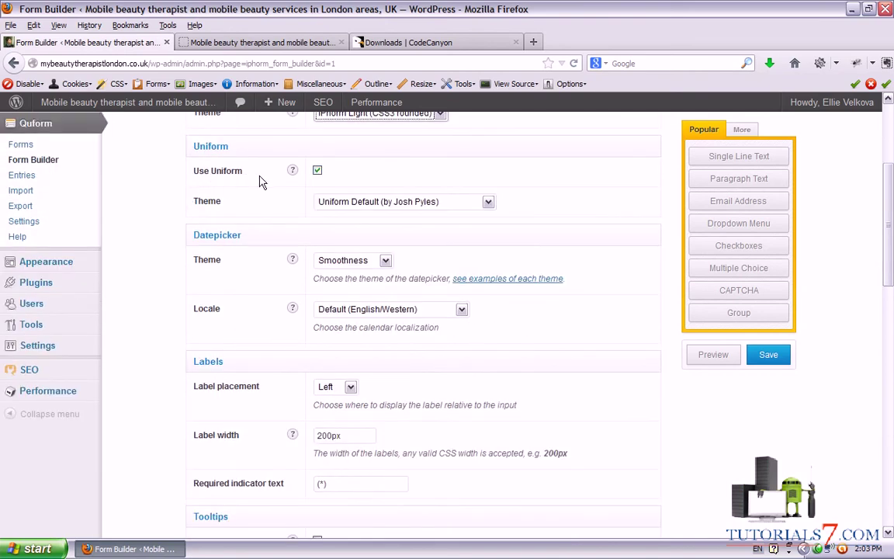
{"action": "scroll", "coordinate": [157, 190], "scroll_direction": "down", "scroll_amount": 2}
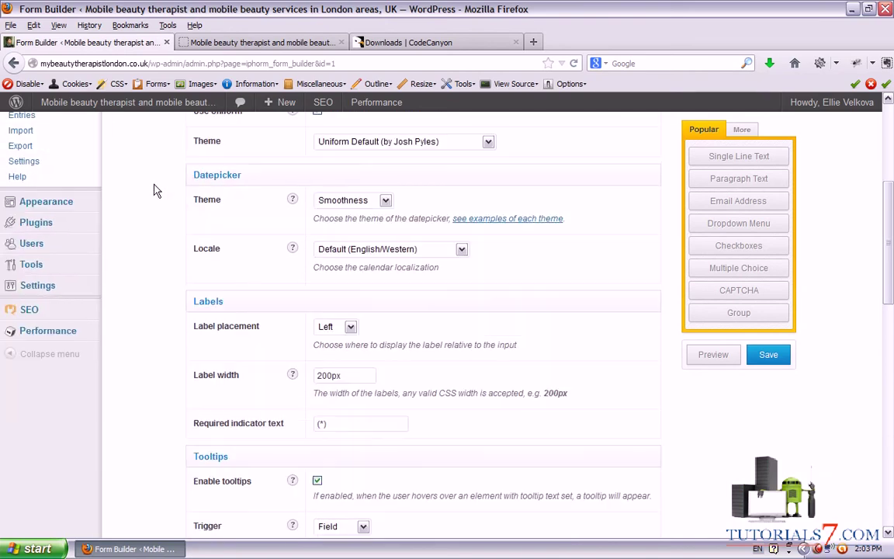
{"action": "left_click", "coordinate": [339, 187]}
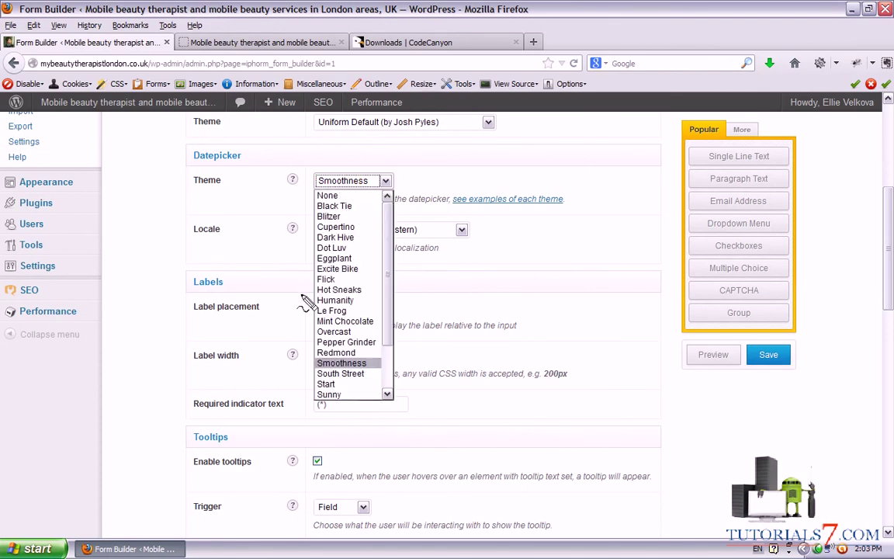
{"action": "left_click", "coordinate": [302, 271]}
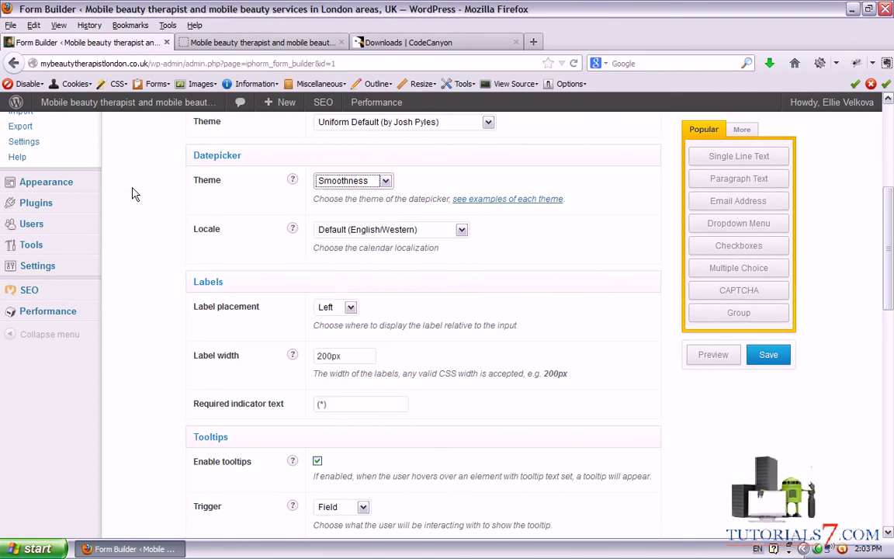
Review the label, tooltip and global styling options in the form's Style settings.
{"action": "scroll", "coordinate": [134, 194], "scroll_direction": "down", "scroll_amount": 2}
{"action": "scroll", "coordinate": [135, 197], "scroll_direction": "down", "scroll_amount": 4}
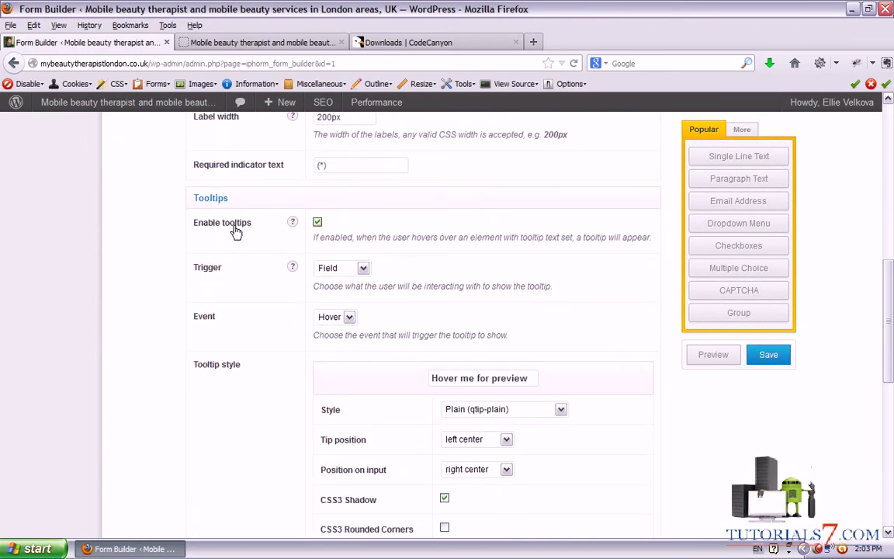
{"action": "scroll", "coordinate": [175, 231], "scroll_direction": "down", "scroll_amount": 5}
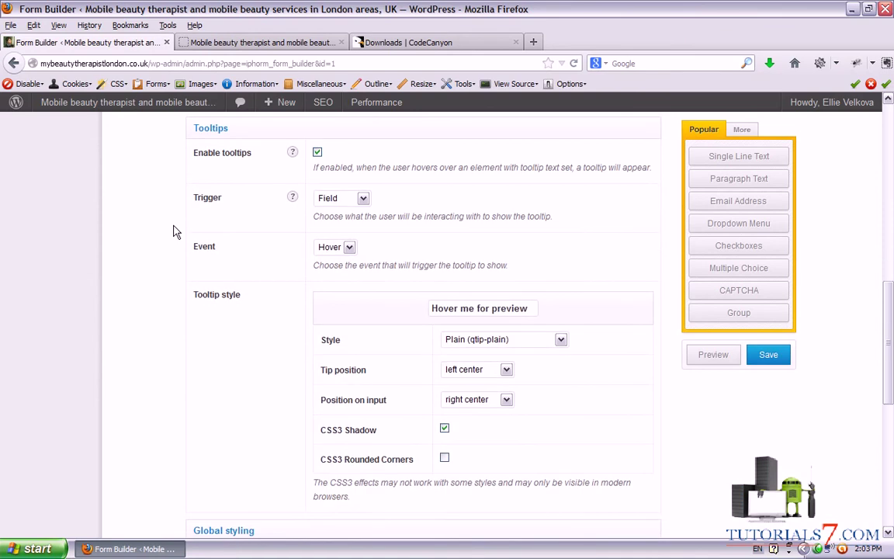
{"action": "scroll", "coordinate": [175, 232], "scroll_direction": "down", "scroll_amount": 7}
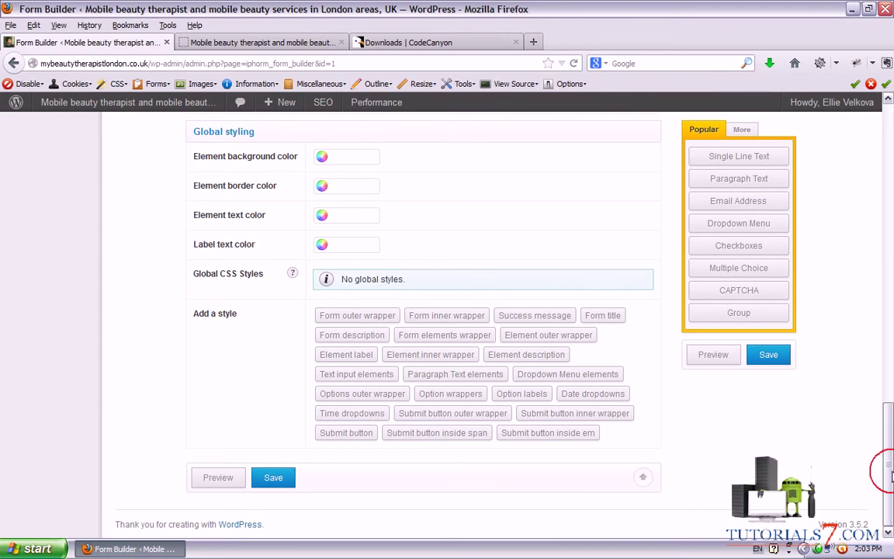
Open the form's Email settings and review the notification email recipients and their add and remove controls.
{"action": "left_click_drag", "start_coordinate": [891, 475], "coordinate": [862, 159]}
{"action": "left_click", "coordinate": [296, 239]}
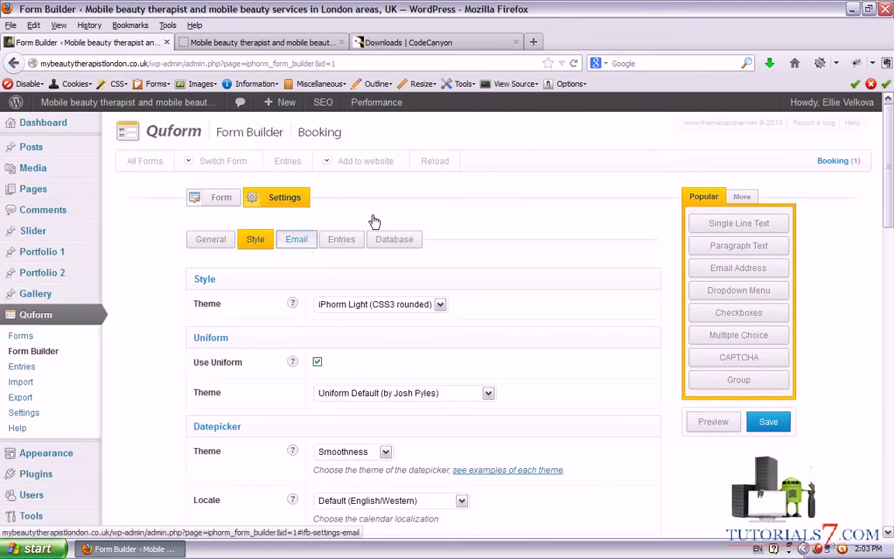
{"action": "left_click_drag", "start_coordinate": [885, 167], "coordinate": [873, 190]}
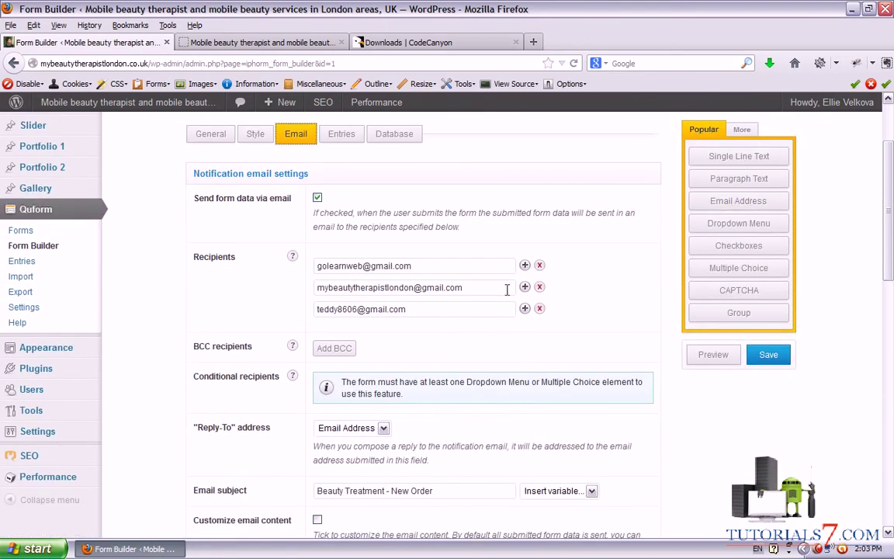
{"action": "mouse_move", "coordinate": [326, 268]}
{"action": "left_mouse_down"}
{"action": "mouse_move", "coordinate": [306, 275]}
{"action": "mouse_move", "coordinate": [404, 330]}
{"action": "mouse_move", "coordinate": [477, 299]}
{"action": "mouse_move", "coordinate": [330, 258]}
{"action": "left_mouse_up"}
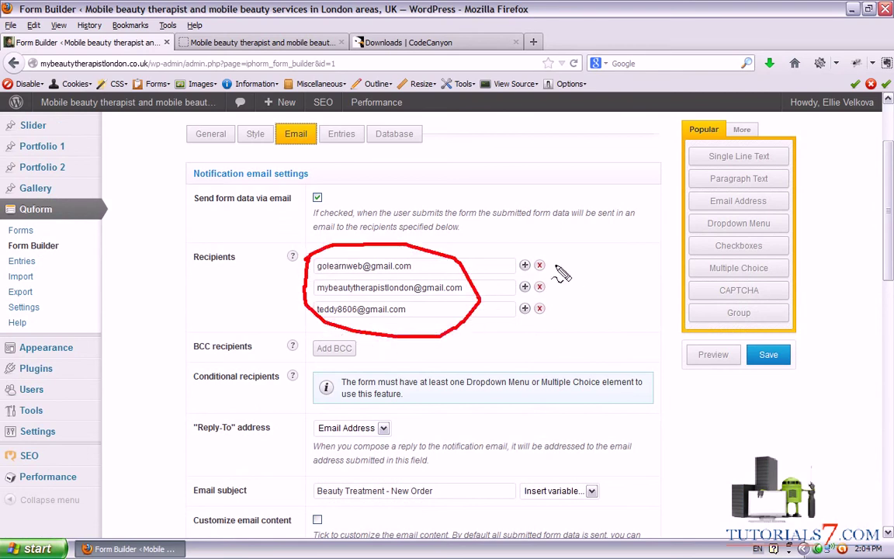
{"action": "mouse_move", "coordinate": [548, 266]}
{"action": "left_mouse_down"}
{"action": "mouse_move", "coordinate": [566, 262]}
{"action": "mouse_move", "coordinate": [544, 262]}
{"action": "mouse_move", "coordinate": [569, 279]}
{"action": "left_mouse_up"}
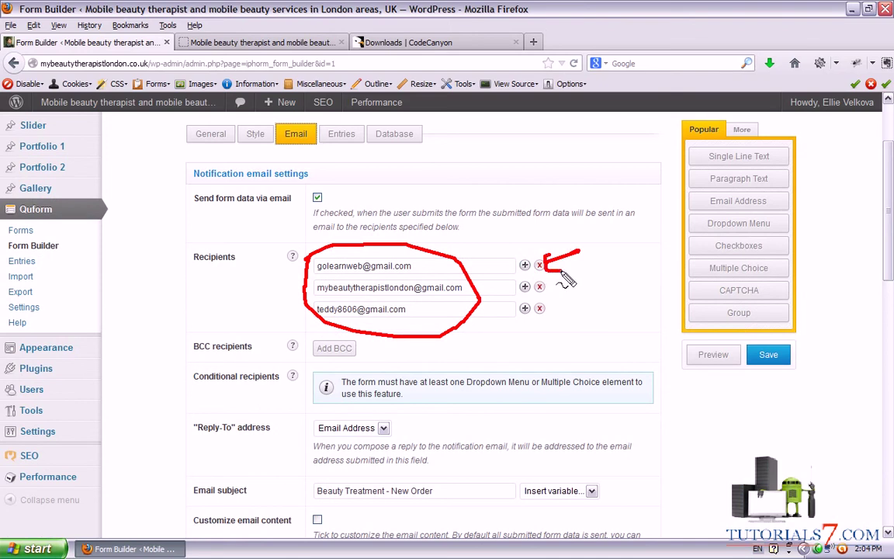
Add an empty recipient field below the last notification recipient and remove it again.
{"action": "left_click", "coordinate": [525, 309]}
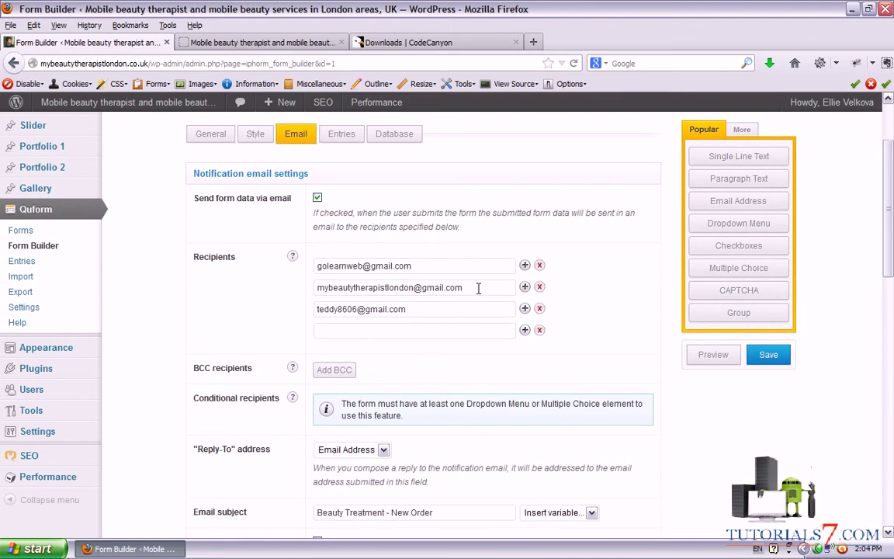
{"action": "left_click", "coordinate": [539, 330]}
Review the notification email's "Reply-To" address, subject, content options and "From" address.
{"action": "scroll", "coordinate": [371, 283], "scroll_direction": "down", "scroll_amount": 3}
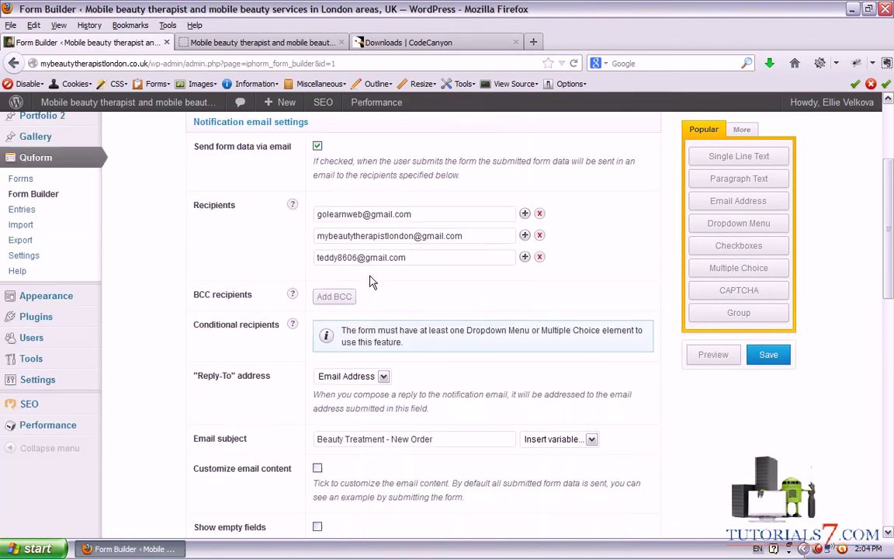
{"action": "scroll", "coordinate": [368, 276], "scroll_direction": "down", "scroll_amount": 2}
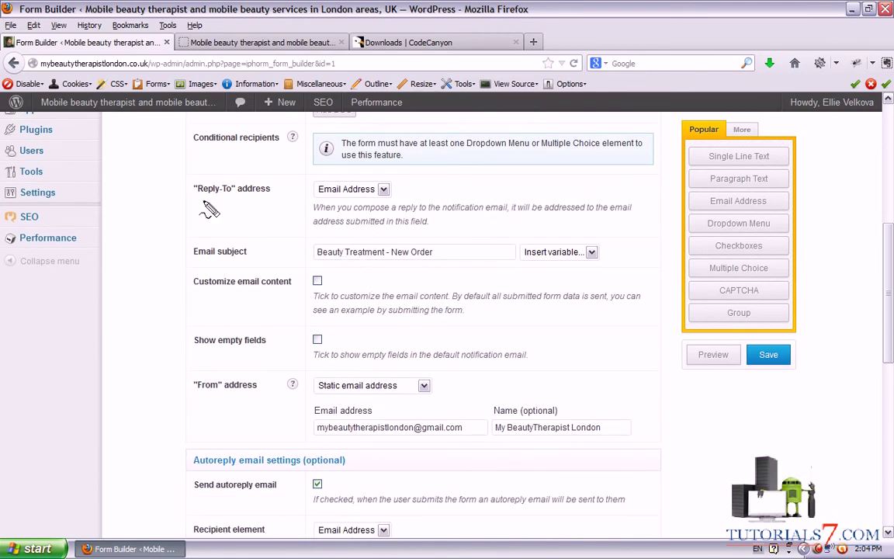
{"action": "left_click_drag", "start_coordinate": [194, 200], "coordinate": [278, 201]}
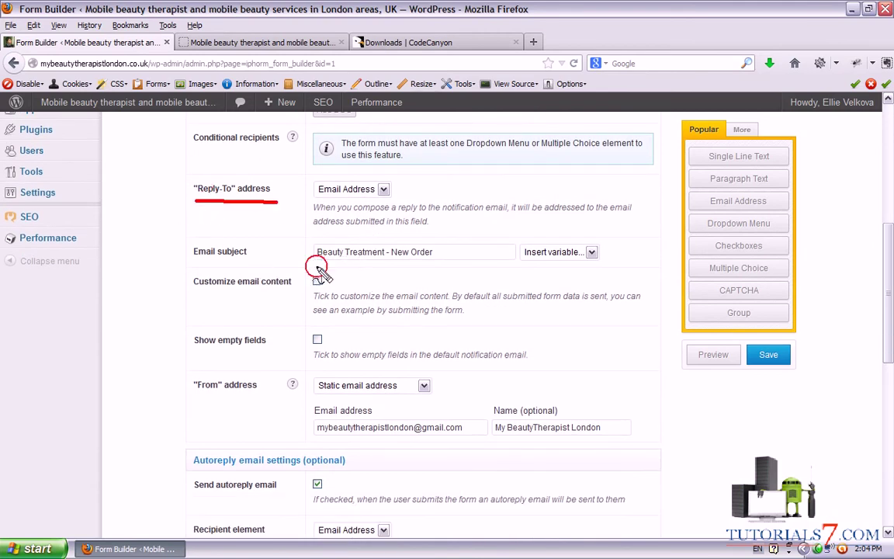
{"action": "left_click_drag", "start_coordinate": [314, 266], "coordinate": [420, 268]}
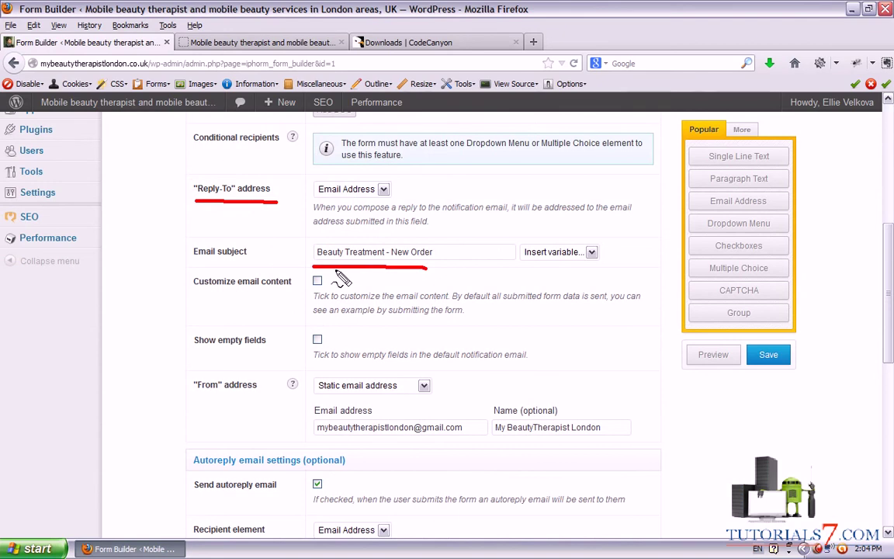
{"action": "scroll", "coordinate": [315, 251], "scroll_direction": "down", "scroll_amount": 5}
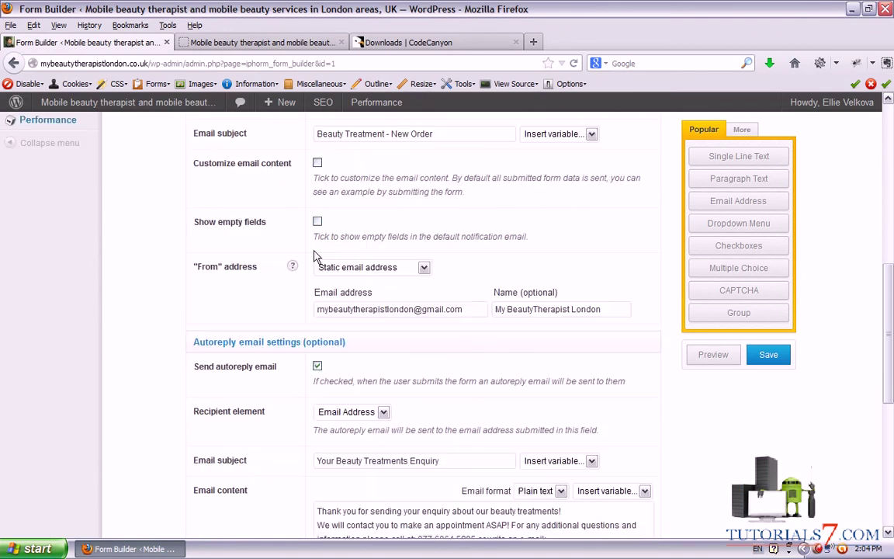
Review the autoreply email settings, including the Send autoreply email option, the email subject and the email content.
{"action": "scroll", "coordinate": [315, 257], "scroll_direction": "down", "scroll_amount": 3}
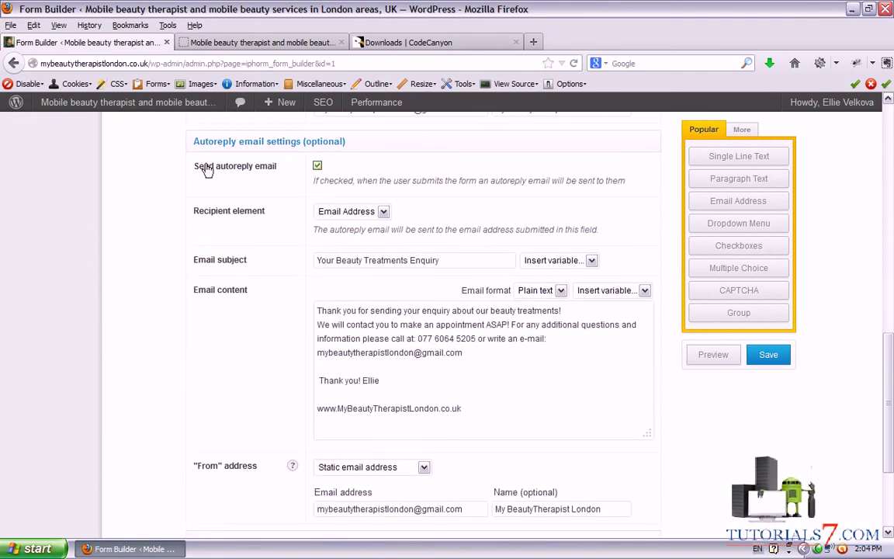
{"action": "mouse_move", "coordinate": [194, 174]}
{"action": "left_mouse_down"}
{"action": "mouse_move", "coordinate": [280, 181]}
{"action": "mouse_move", "coordinate": [286, 166]}
{"action": "mouse_move", "coordinate": [221, 149]}
{"action": "mouse_move", "coordinate": [186, 156]}
{"action": "left_mouse_up"}
{"action": "mouse_move", "coordinate": [258, 261]}
{"action": "left_mouse_down"}
{"action": "mouse_move", "coordinate": [306, 260]}
{"action": "mouse_move", "coordinate": [287, 269]}
{"action": "left_mouse_up"}
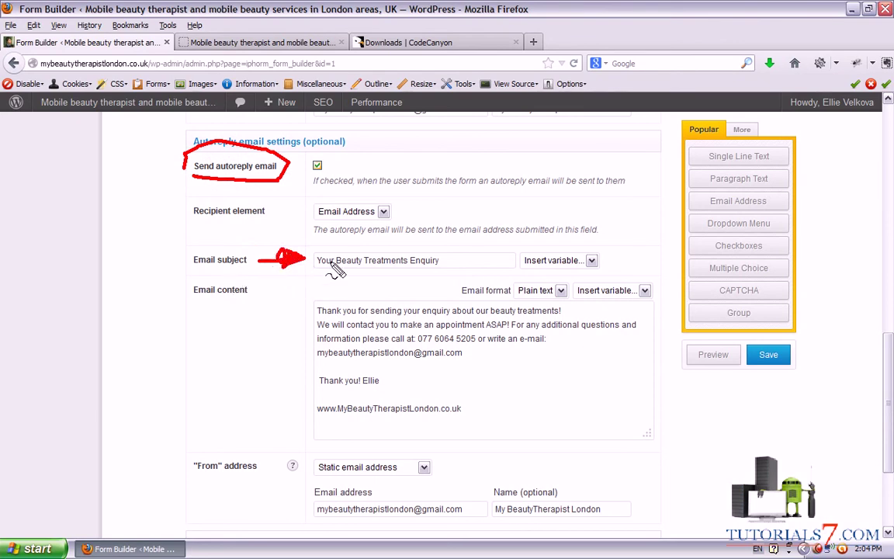
{"action": "mouse_move", "coordinate": [315, 273]}
{"action": "left_mouse_down"}
{"action": "mouse_move", "coordinate": [437, 273]}
{"action": "mouse_move", "coordinate": [444, 256]}
{"action": "mouse_move", "coordinate": [314, 264]}
{"action": "left_mouse_up"}
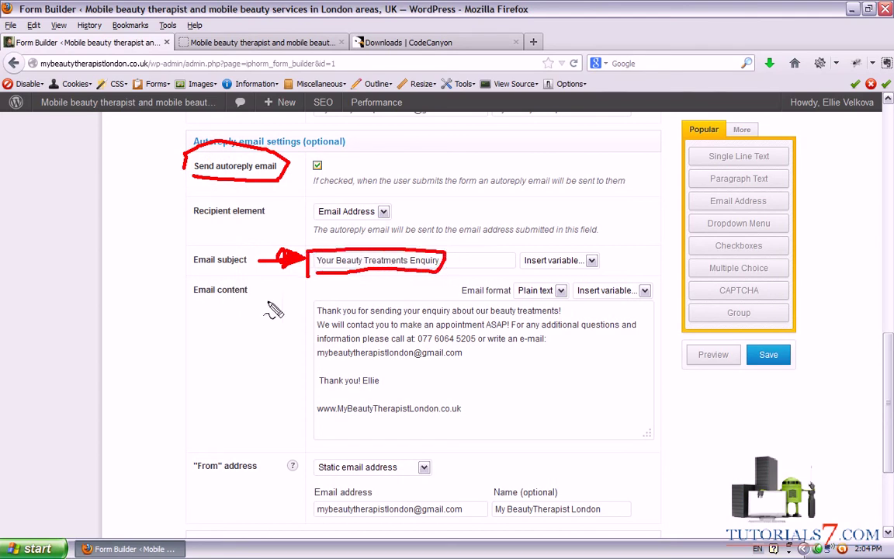
{"action": "mouse_move", "coordinate": [256, 302]}
{"action": "left_mouse_down"}
{"action": "mouse_move", "coordinate": [299, 326]}
{"action": "mouse_move", "coordinate": [289, 335]}
{"action": "left_mouse_up"}
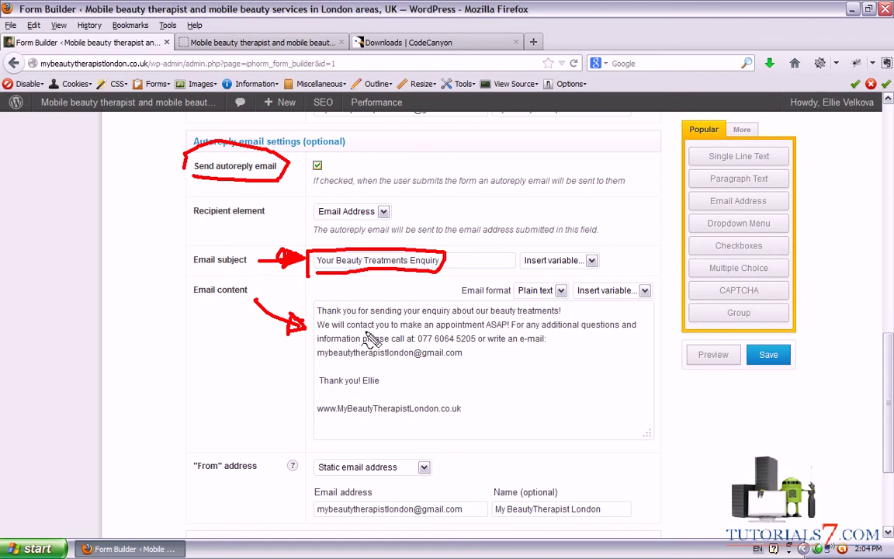
{"action": "mouse_move", "coordinate": [401, 330]}
{"action": "left_mouse_down"}
{"action": "mouse_move", "coordinate": [499, 330]}
{"action": "mouse_move", "coordinate": [531, 342]}
{"action": "left_mouse_up"}
{"action": "left_click_drag", "start_coordinate": [317, 371], "coordinate": [461, 375]}
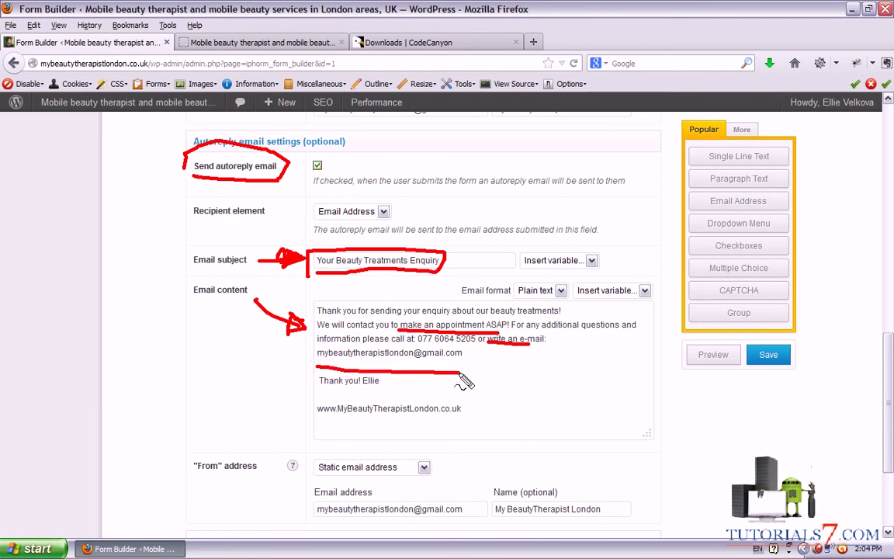
{"action": "key", "text": "Escape"}
{"action": "scroll", "coordinate": [259, 345], "scroll_direction": "down", "scroll_amount": 4}
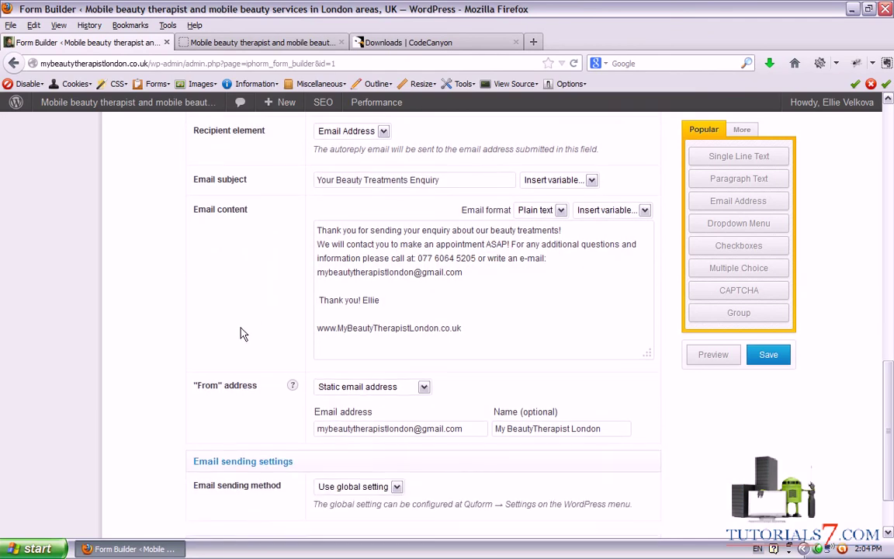
Open the form's Entries settings and review the Save submitted form data option and the entries table layout.
{"action": "left_click_drag", "start_coordinate": [889, 406], "coordinate": [892, 189]}
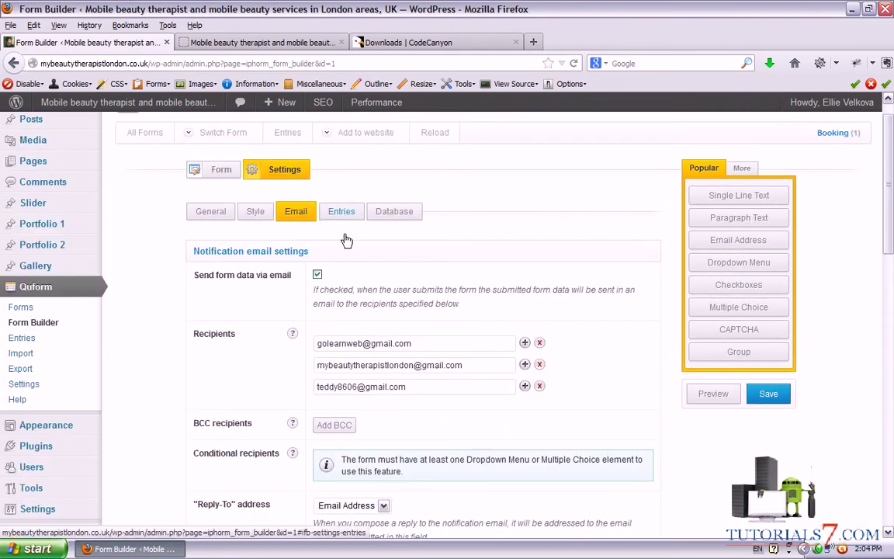
{"action": "left_click", "coordinate": [341, 211]}
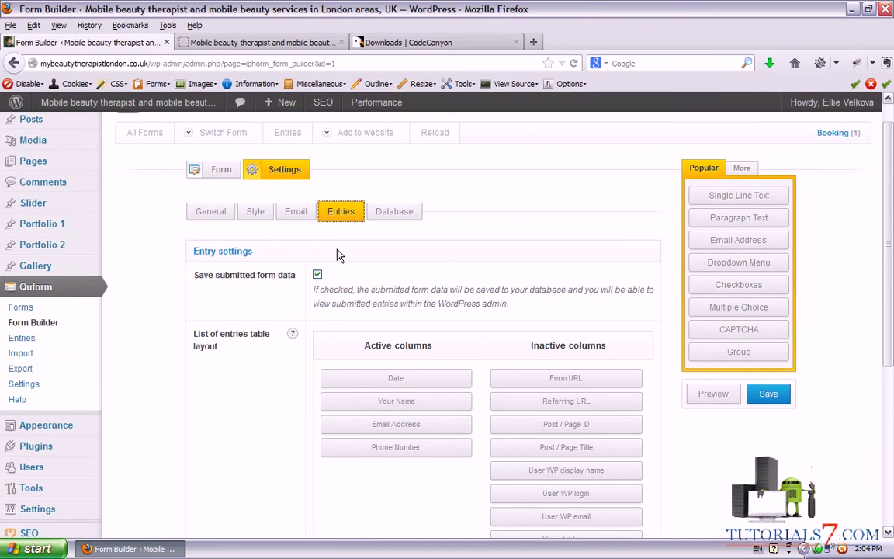
{"action": "mouse_move", "coordinate": [191, 290]}
{"action": "left_mouse_down"}
{"action": "mouse_move", "coordinate": [301, 295]}
{"action": "mouse_move", "coordinate": [289, 275]}
{"action": "left_mouse_up"}
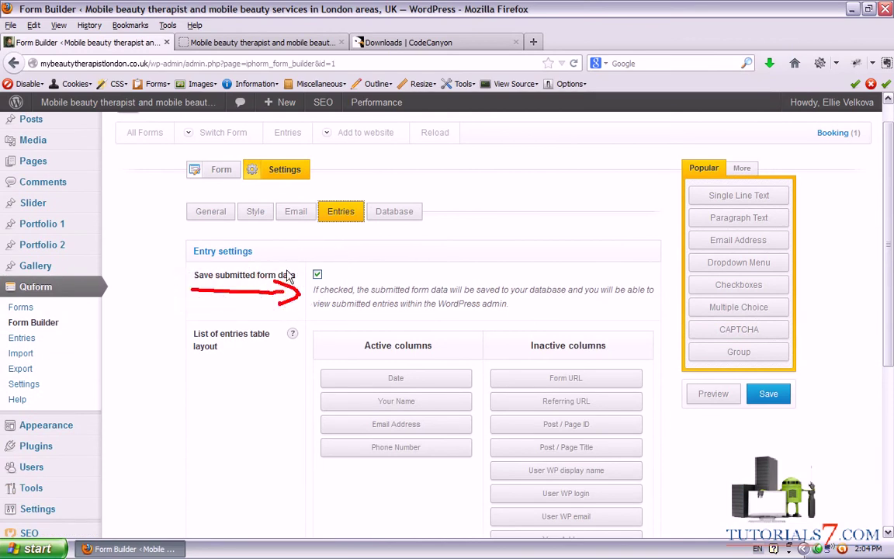
{"action": "scroll", "coordinate": [168, 286], "scroll_direction": "down", "scroll_amount": 5}
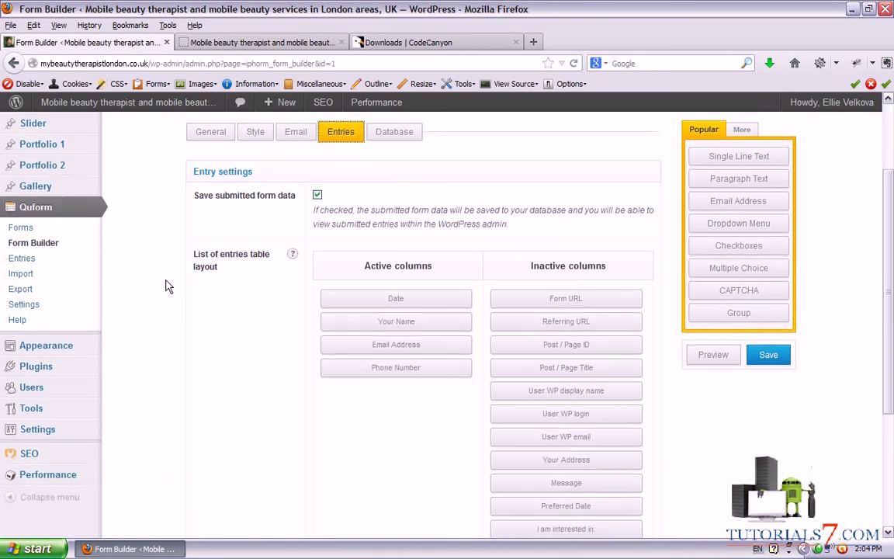
Review the active and inactive columns of the form's entries table layout.
{"action": "scroll", "coordinate": [176, 254], "scroll_direction": "up", "scroll_amount": 2}
{"action": "scroll", "coordinate": [176, 256], "scroll_direction": "down", "scroll_amount": 5}
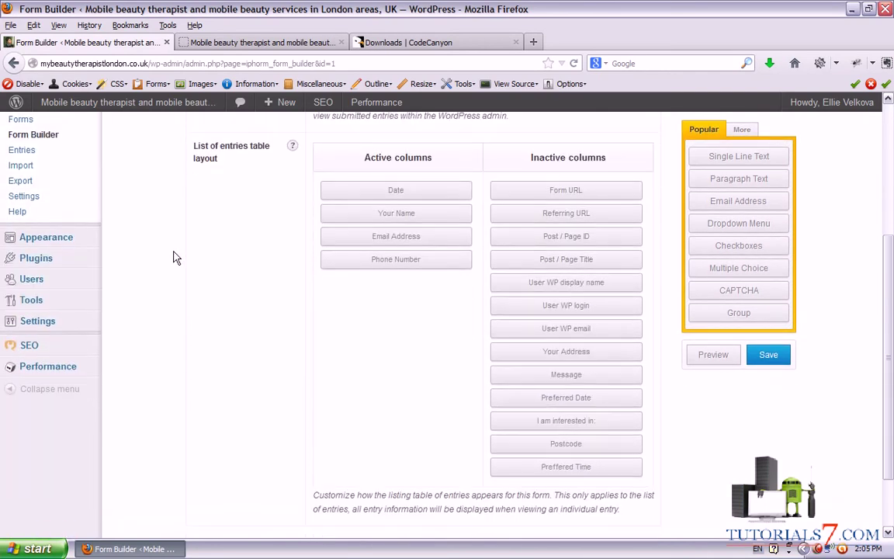
{"action": "scroll", "coordinate": [176, 258], "scroll_direction": "up", "scroll_amount": 5}
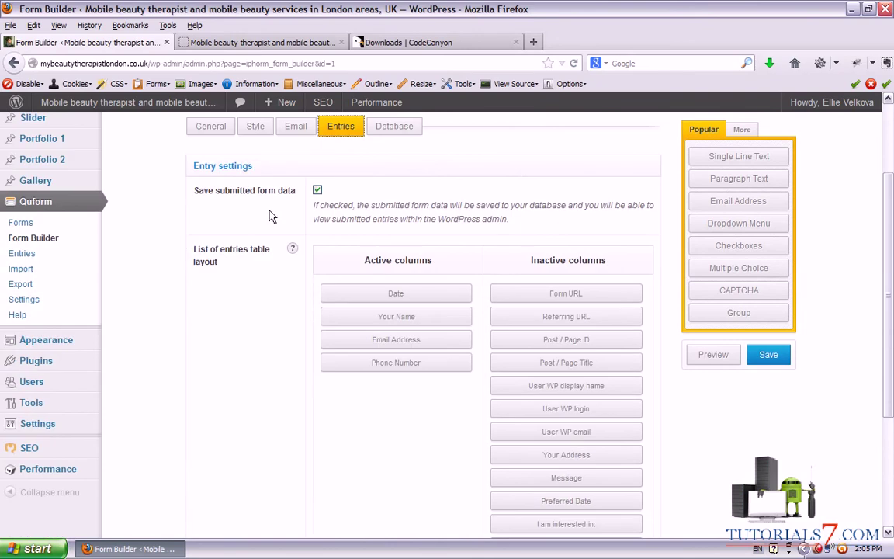
Open the form's Database settings and review the Use WordPress database, Database table and What to save options.
{"action": "scroll", "coordinate": [375, 170], "scroll_direction": "up", "scroll_amount": 3}
{"action": "left_click", "coordinate": [394, 241]}
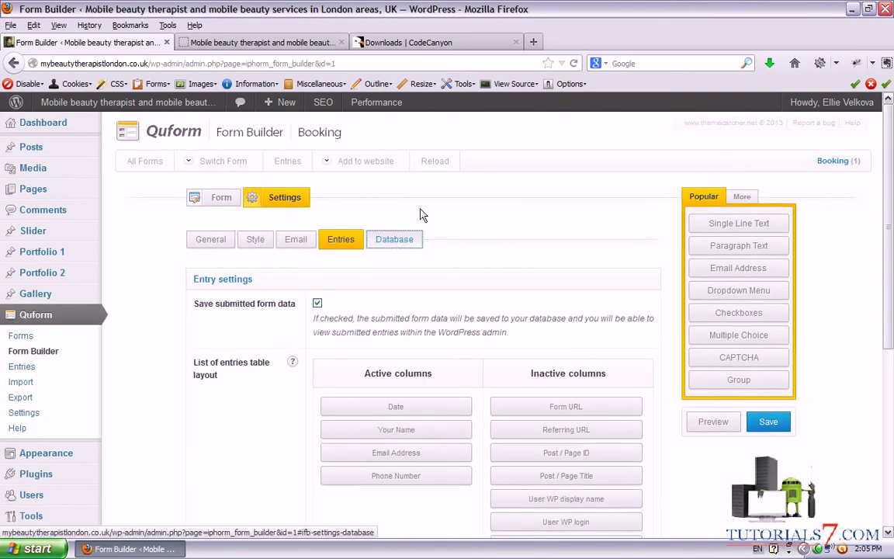
{"action": "scroll", "coordinate": [891, 266], "scroll_direction": "down", "scroll_amount": 2}
{"action": "scroll", "coordinate": [286, 376], "scroll_direction": "down", "scroll_amount": 2}
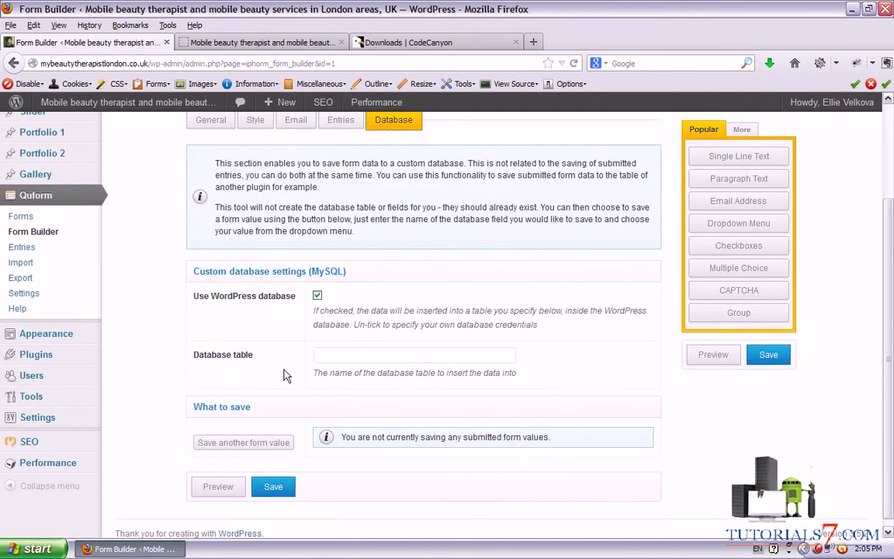
{"action": "left_click_drag", "start_coordinate": [190, 315], "coordinate": [319, 311]}
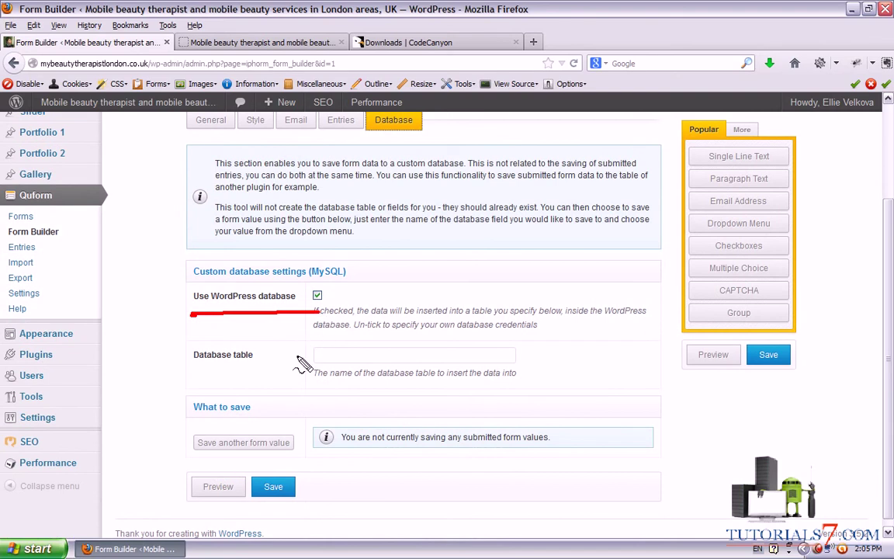
{"action": "mouse_move", "coordinate": [219, 371]}
{"action": "left_mouse_down"}
{"action": "mouse_move", "coordinate": [282, 370]}
{"action": "mouse_move", "coordinate": [279, 359]}
{"action": "mouse_move", "coordinate": [307, 370]}
{"action": "mouse_move", "coordinate": [294, 366]}
{"action": "left_mouse_up"}
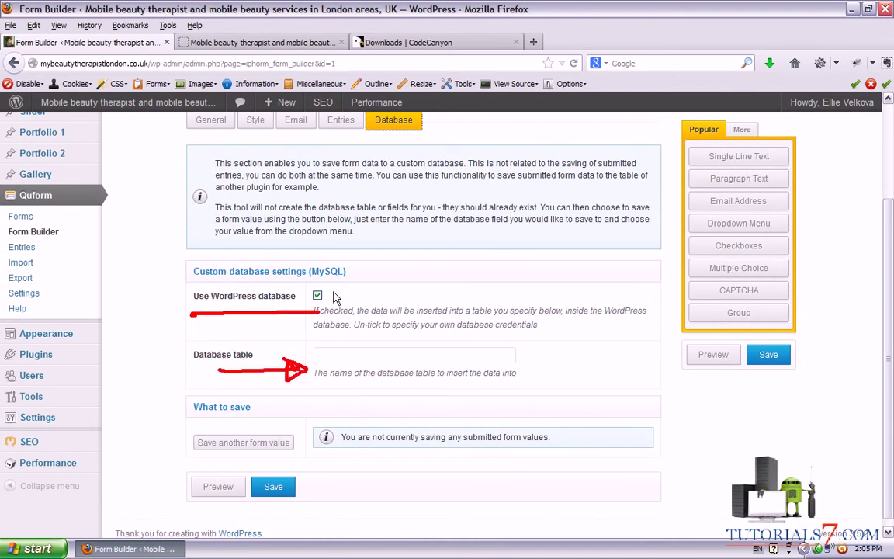
{"action": "key", "text": "Escape"}
{"action": "scroll", "coordinate": [871, 252], "scroll_direction": "up", "scroll_amount": 3}
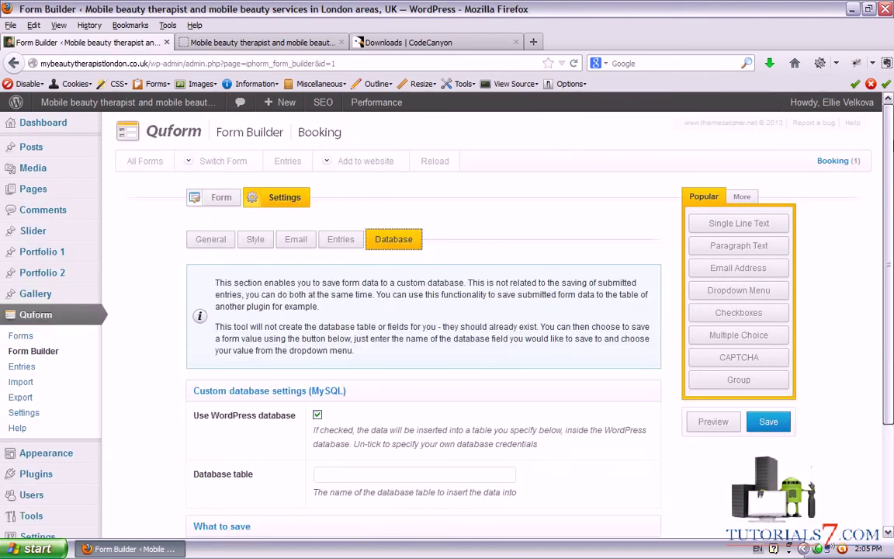
Load the Quform forms list, and open the first post under Recent Beauty Tips in the website homepage's footer.
{"action": "left_click", "coordinate": [24, 337]}
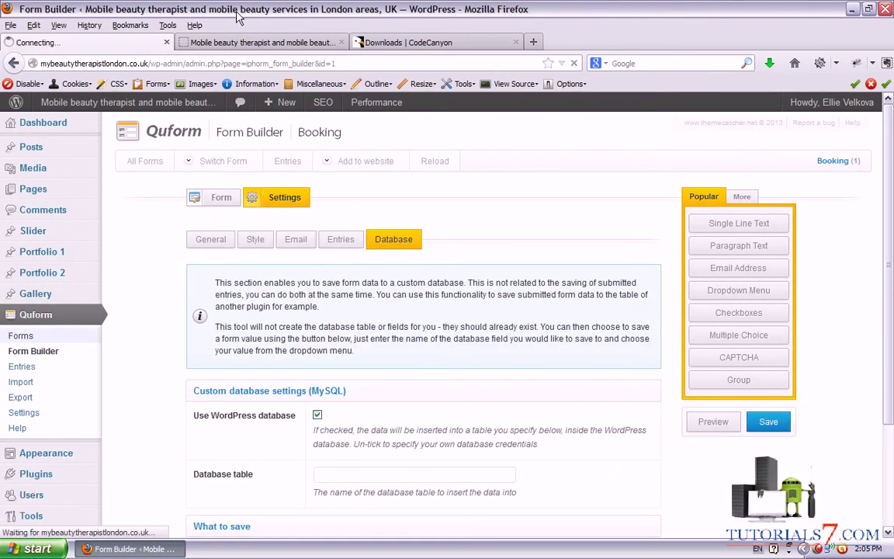
{"action": "left_click", "coordinate": [256, 42]}
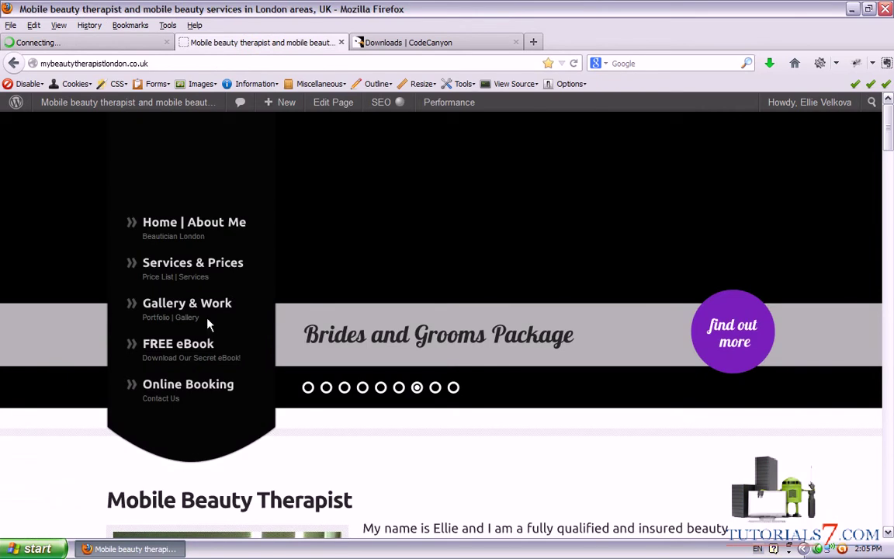
{"action": "scroll", "coordinate": [723, 211], "scroll_direction": "down", "scroll_amount": 3}
{"action": "scroll", "coordinate": [891, 177], "scroll_direction": "down", "scroll_amount": 3}
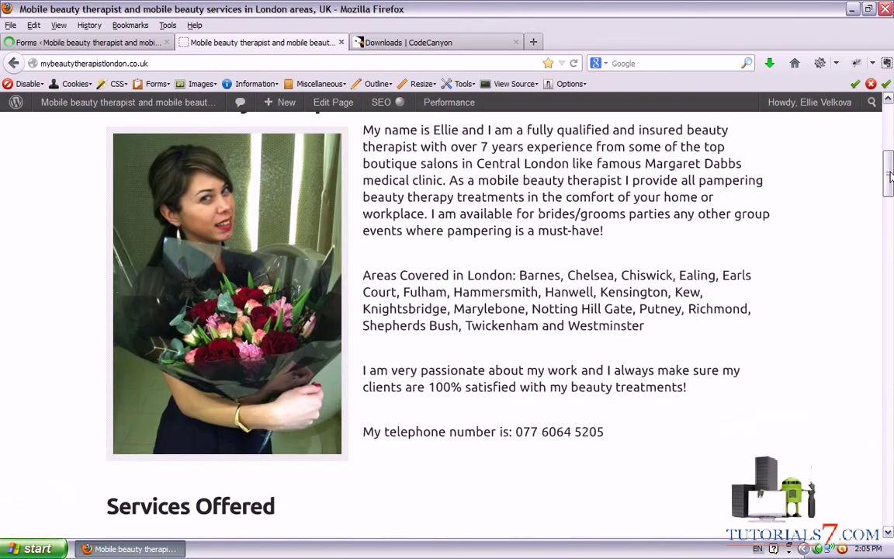
{"action": "mouse_move", "coordinate": [893, 472]}
{"action": "left_mouse_down"}
{"action": "mouse_move", "coordinate": [893, 443]}
{"action": "mouse_move", "coordinate": [893, 481]}
{"action": "left_mouse_up"}
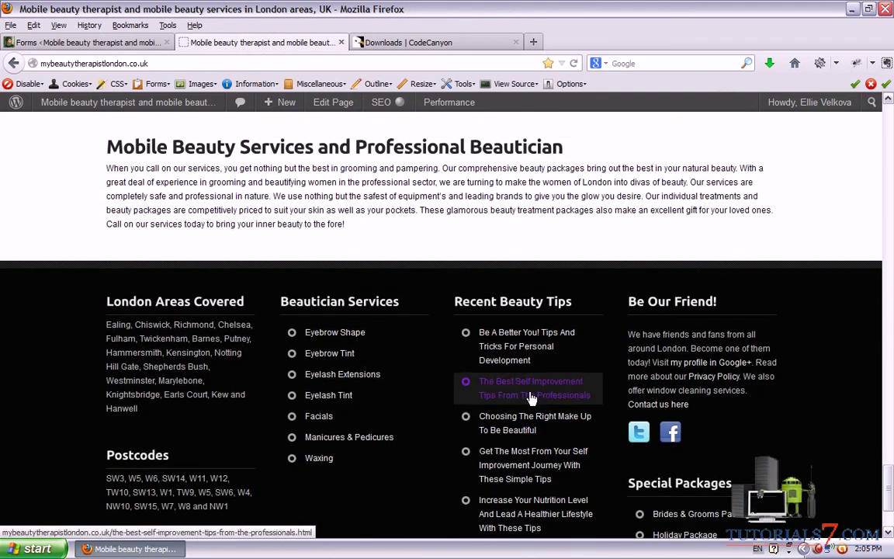
{"action": "left_click", "coordinate": [522, 357]}
Return to the Quform forms list and create a new form named "example".
{"action": "left_click", "coordinate": [90, 42]}
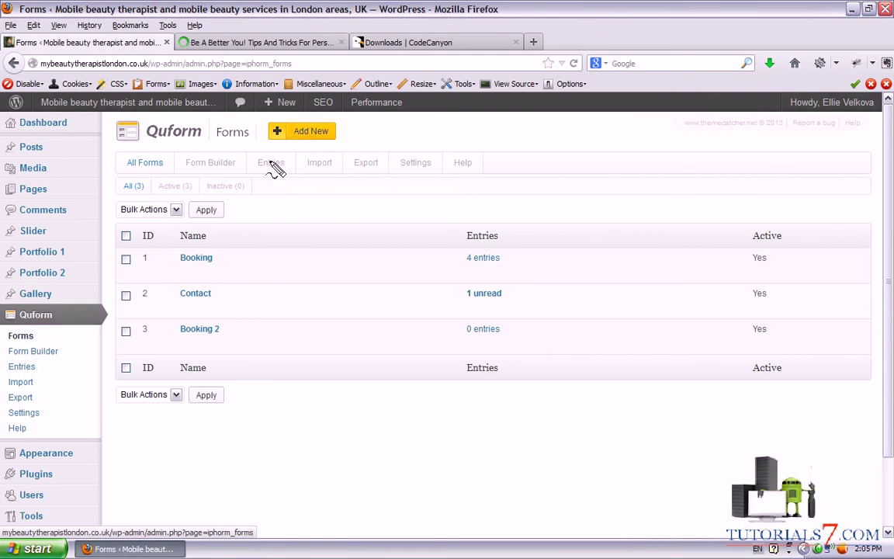
{"action": "left_click", "coordinate": [271, 159]}
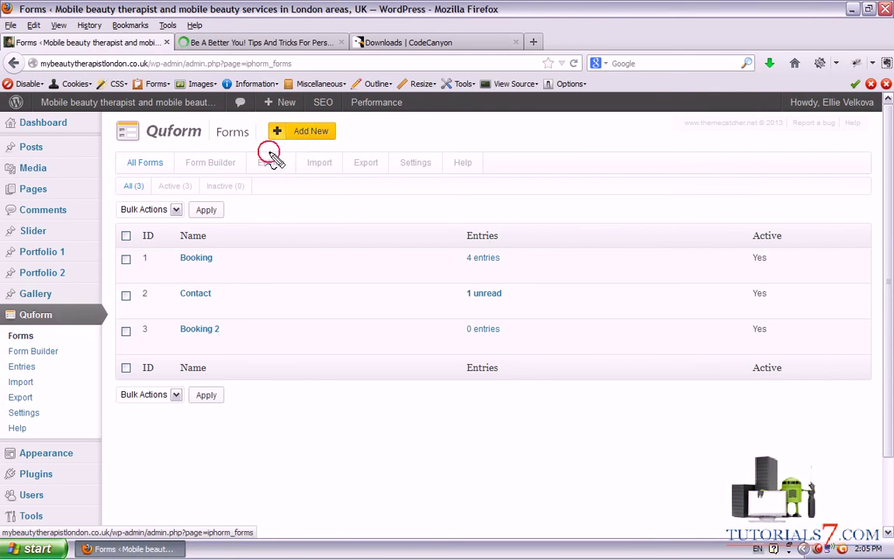
{"action": "left_click", "coordinate": [313, 137]}
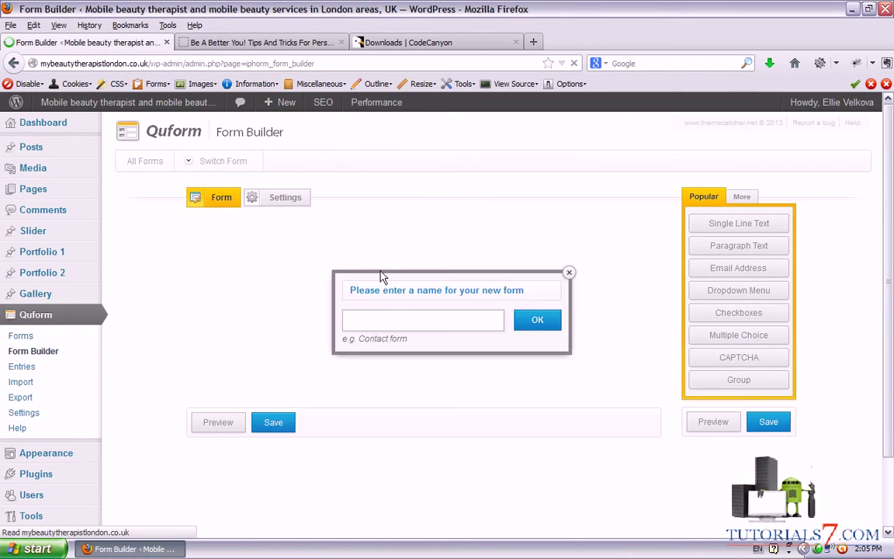
{"action": "type", "text": "example"}
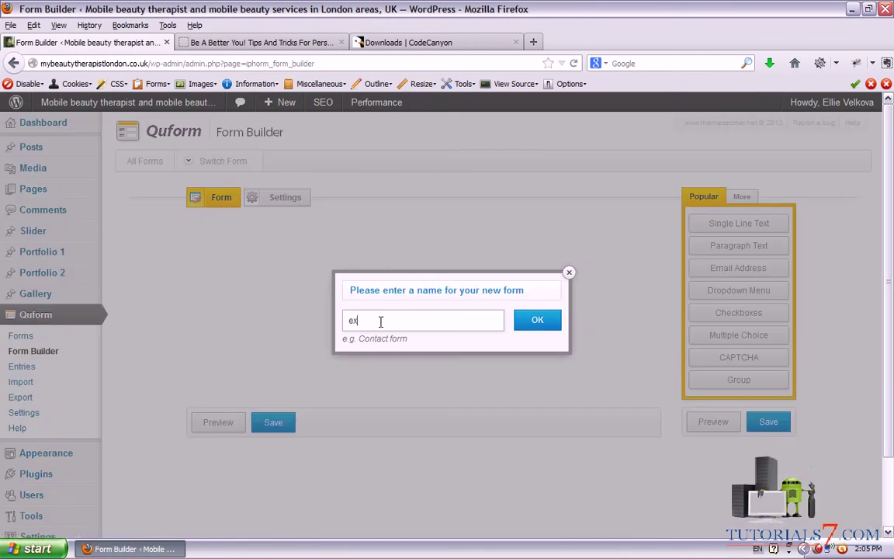
{"action": "left_click", "coordinate": [528, 325]}
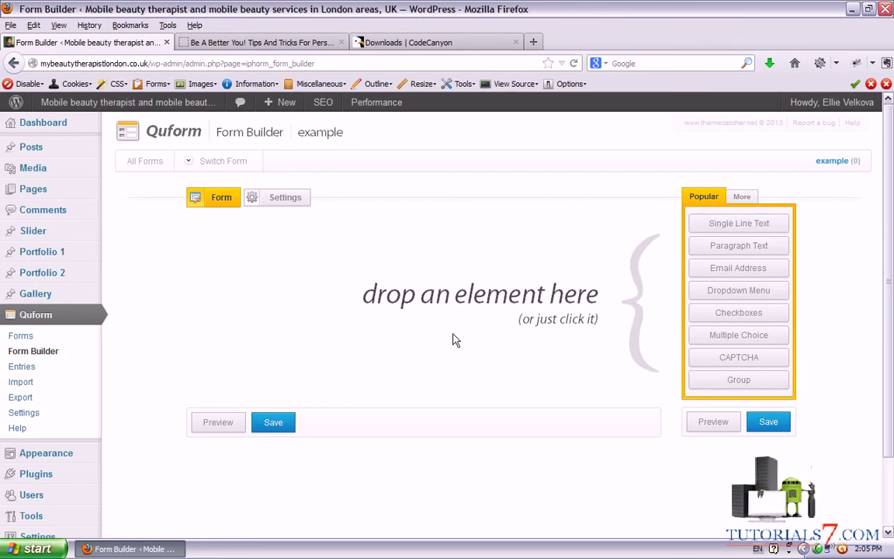
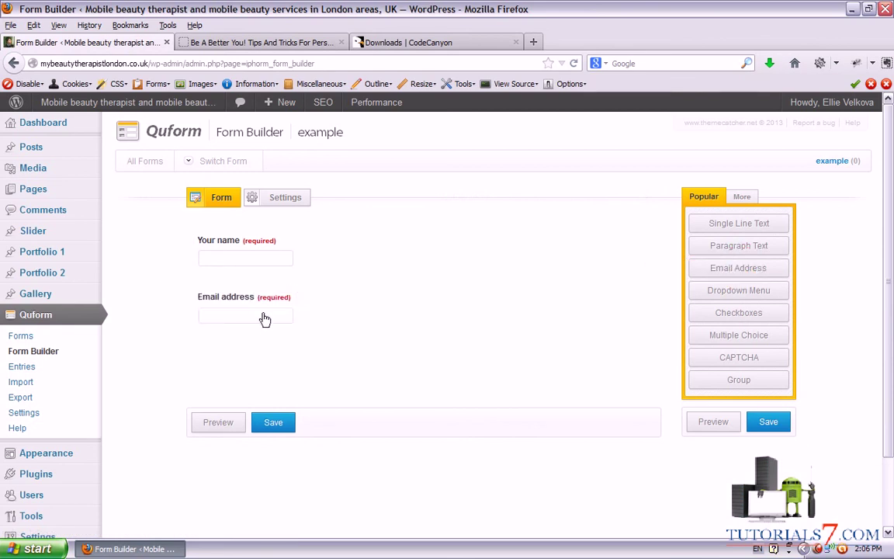
Show the Email address field's settings and add a Multiple Choice element below that field.
{"action": "left_click", "coordinate": [590, 298]}
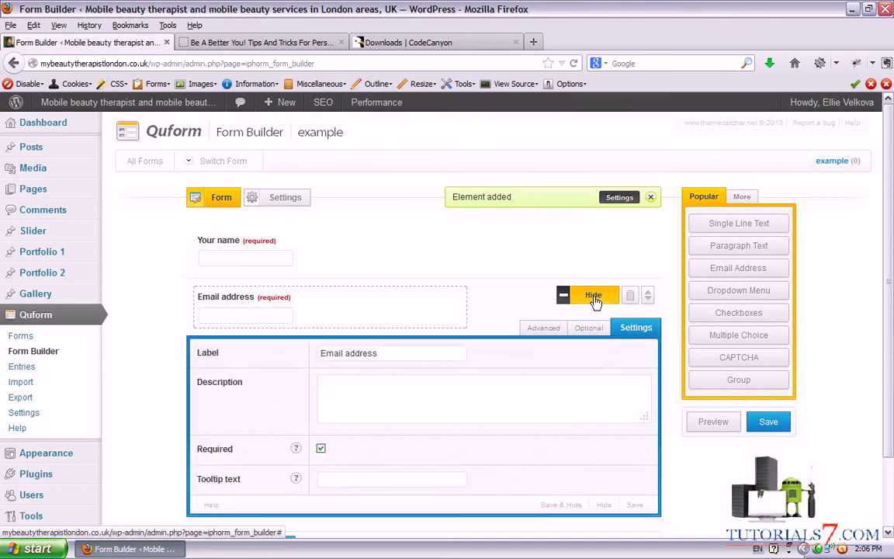
{"action": "left_click_drag", "start_coordinate": [729, 338], "coordinate": [239, 361]}
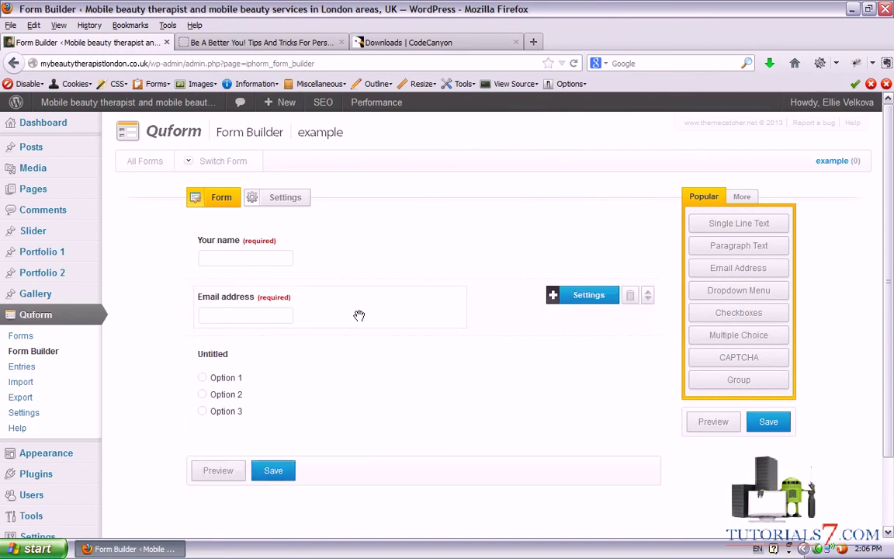
Label the multiple choice element "Do you like our services?" and make it required.
{"action": "scroll", "coordinate": [359, 315], "scroll_direction": "down", "scroll_amount": 2}
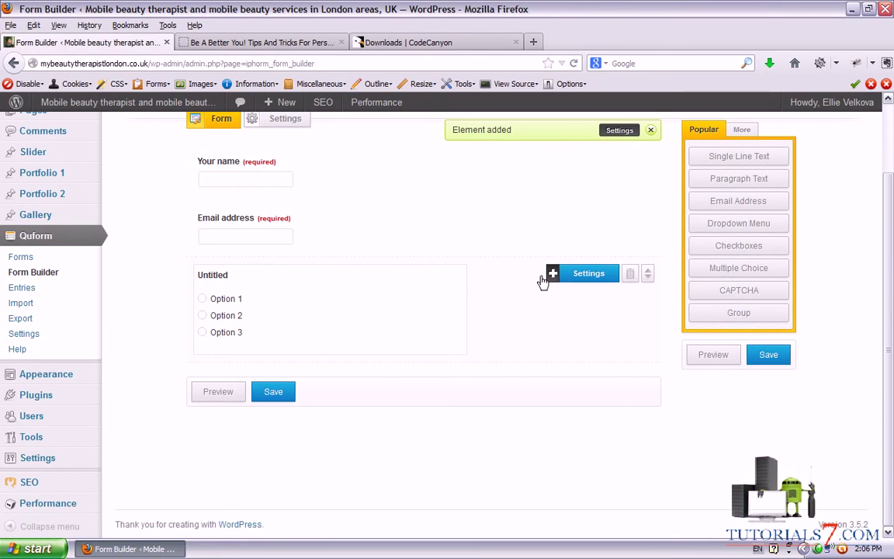
{"action": "left_click", "coordinate": [581, 273]}
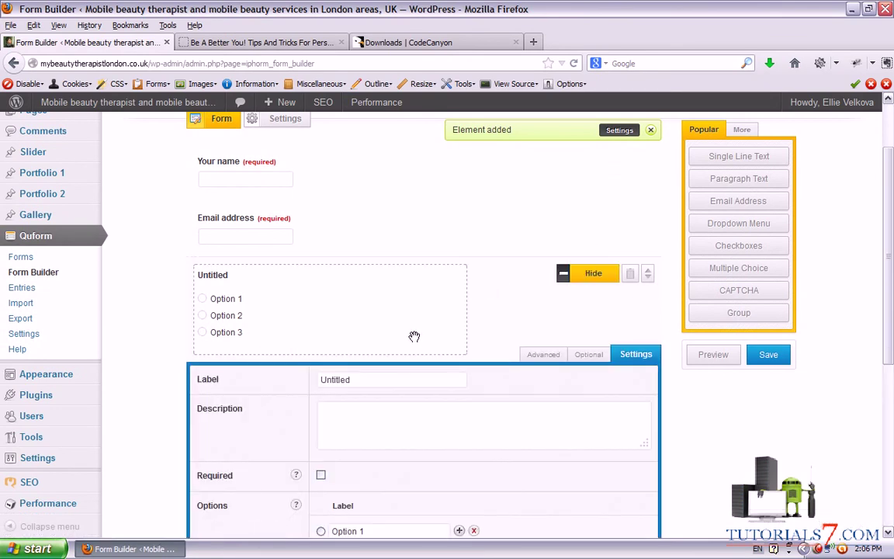
{"action": "scroll", "coordinate": [417, 335], "scroll_direction": "down", "scroll_amount": 2}
{"action": "left_click_drag", "start_coordinate": [375, 301], "coordinate": [313, 292]}
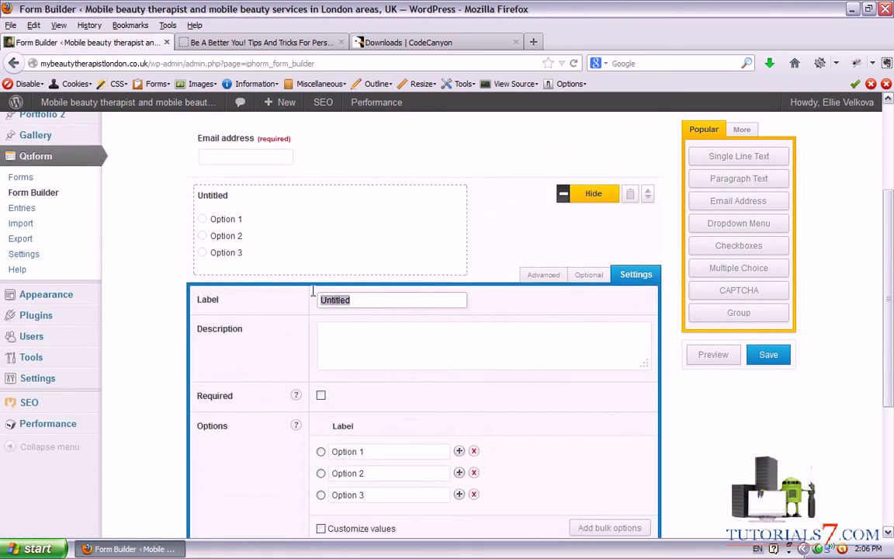
{"action": "type", "text": "Do you like our services"}
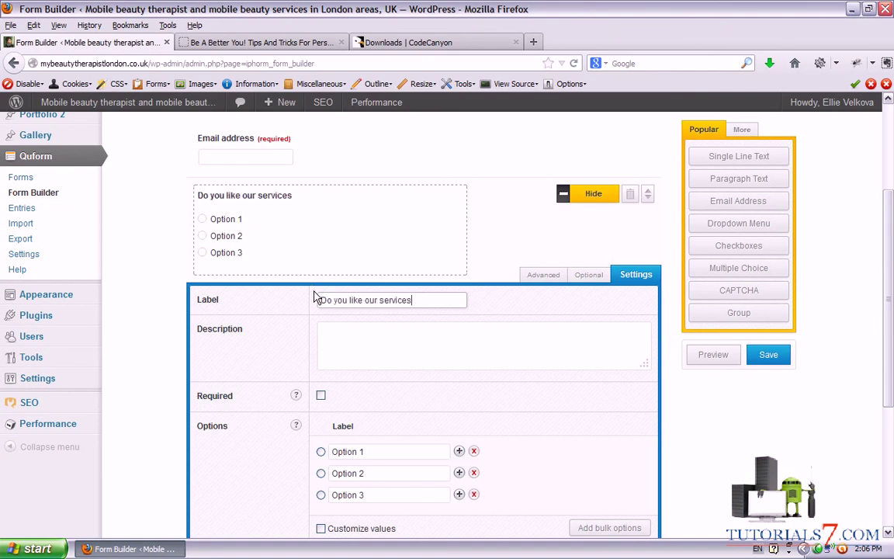
{"action": "left_click", "coordinate": [322, 396]}
Name the three answer options "YES!", "no" and "Not sure...", and save the form.
{"action": "scroll", "coordinate": [404, 357], "scroll_direction": "down", "scroll_amount": 4}
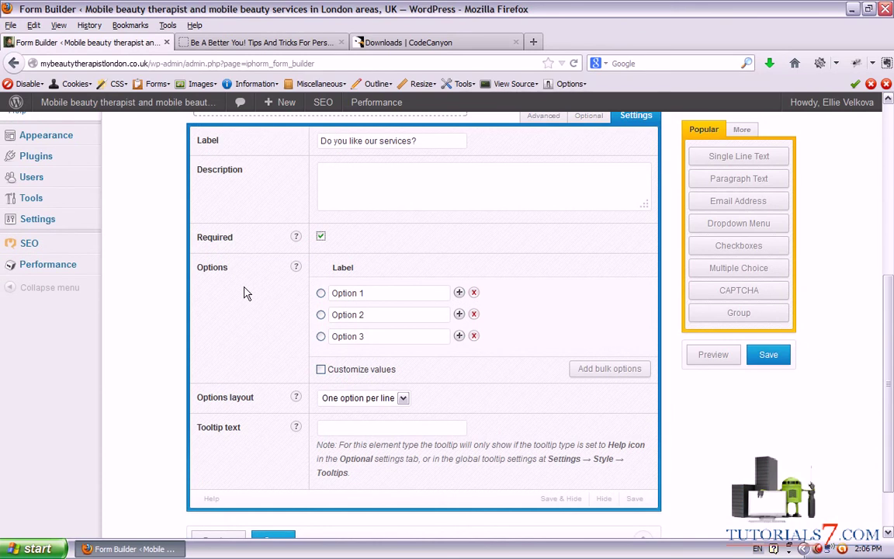
{"action": "left_click_drag", "start_coordinate": [373, 295], "coordinate": [312, 295]}
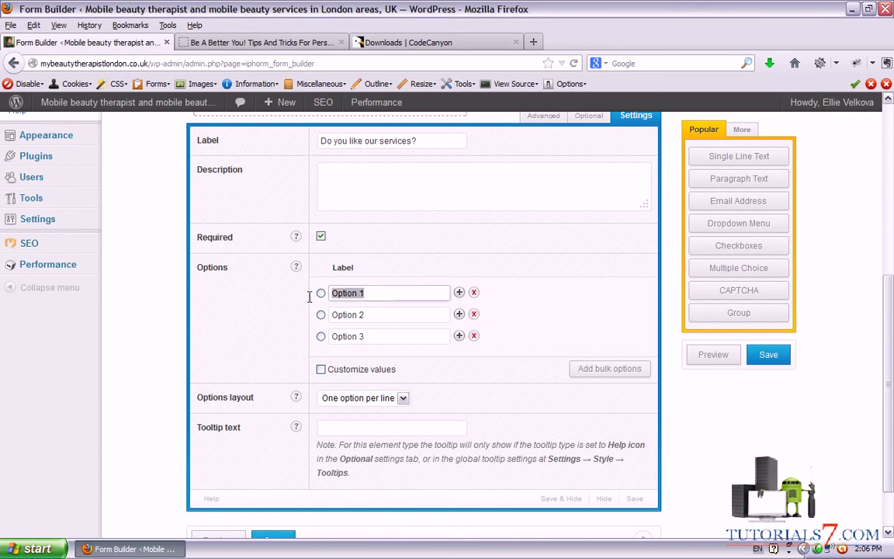
{"action": "type", "text": "YES!"}
{"action": "key", "text": "Tab"}
{"action": "left_click_drag", "start_coordinate": [372, 315], "coordinate": [316, 316]}
{"action": "type", "text": "no"}
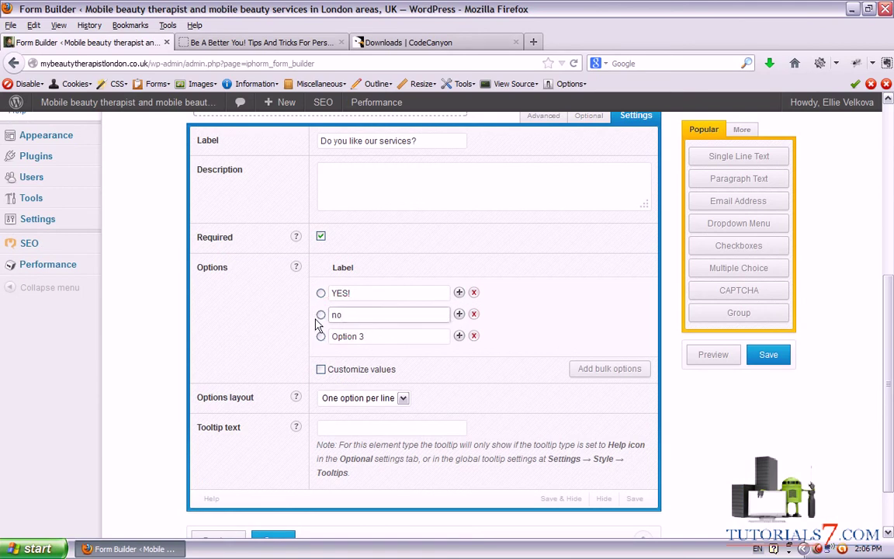
{"action": "left_click_drag", "start_coordinate": [367, 336], "coordinate": [329, 338]}
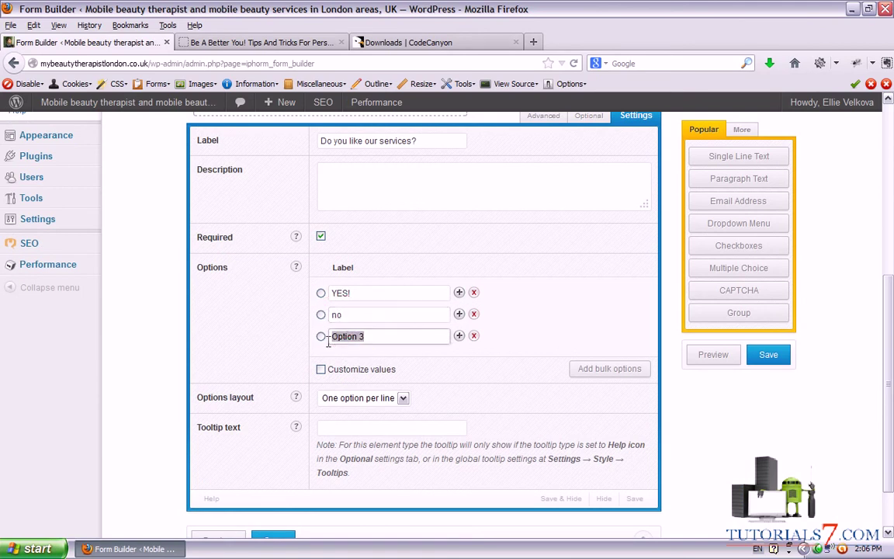
{"action": "type", "text": "Not sure..."}
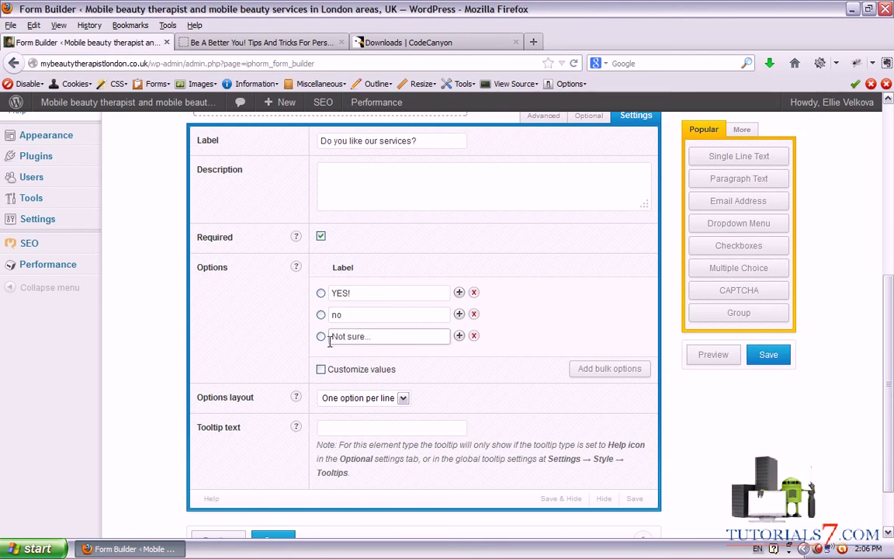
{"action": "scroll", "coordinate": [435, 326], "scroll_direction": "down", "scroll_amount": 2}
{"action": "left_click", "coordinate": [274, 477]}
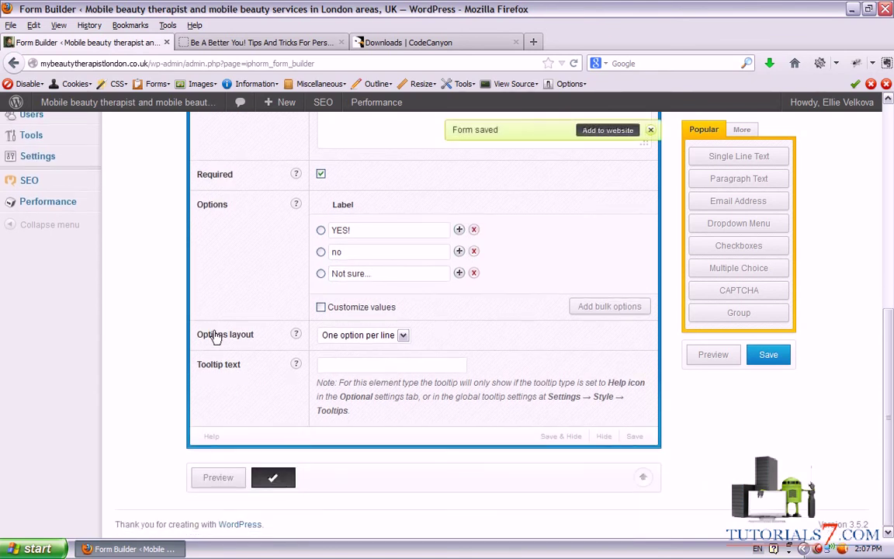
Open the example form's General settings and review the form information and successful submit options.
{"action": "scroll", "coordinate": [536, 380], "scroll_direction": "up", "scroll_amount": 5}
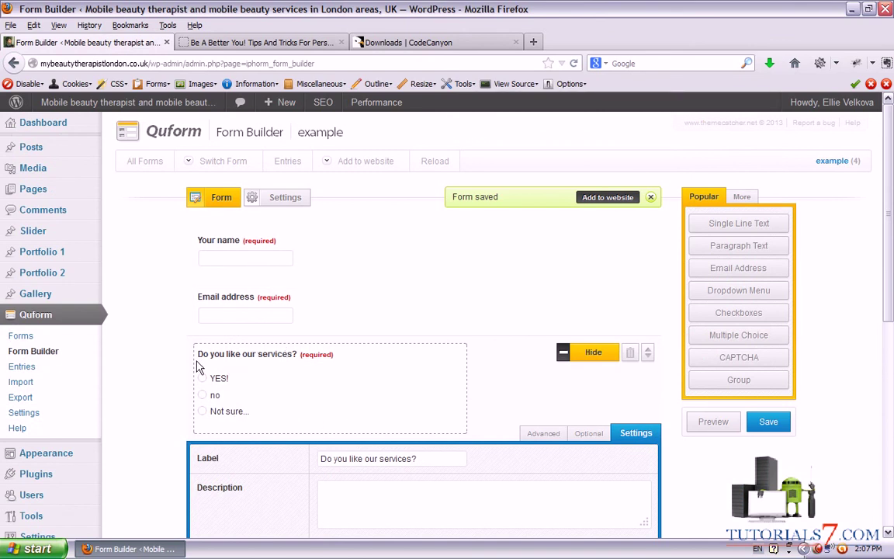
{"action": "left_click", "coordinate": [281, 197]}
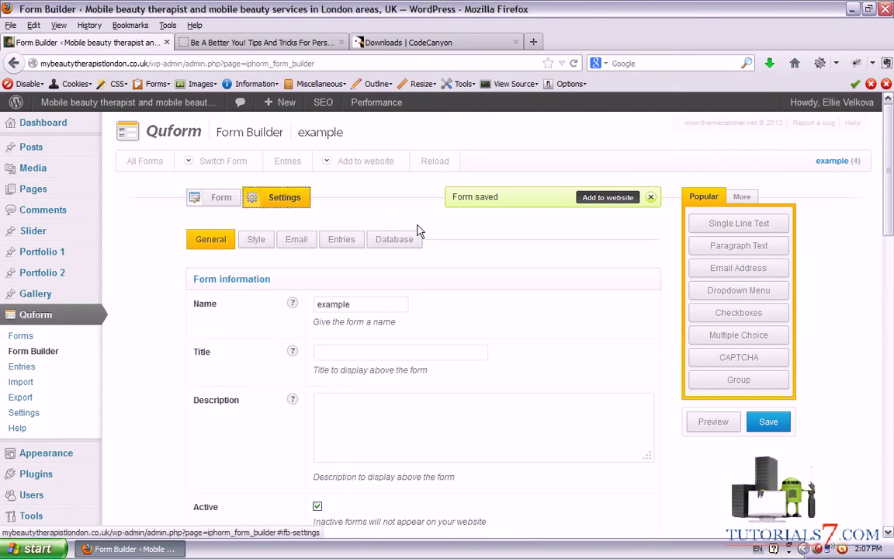
{"action": "scroll", "coordinate": [525, 313], "scroll_direction": "down", "scroll_amount": 5}
{"action": "scroll", "coordinate": [503, 329], "scroll_direction": "down", "scroll_amount": 12}
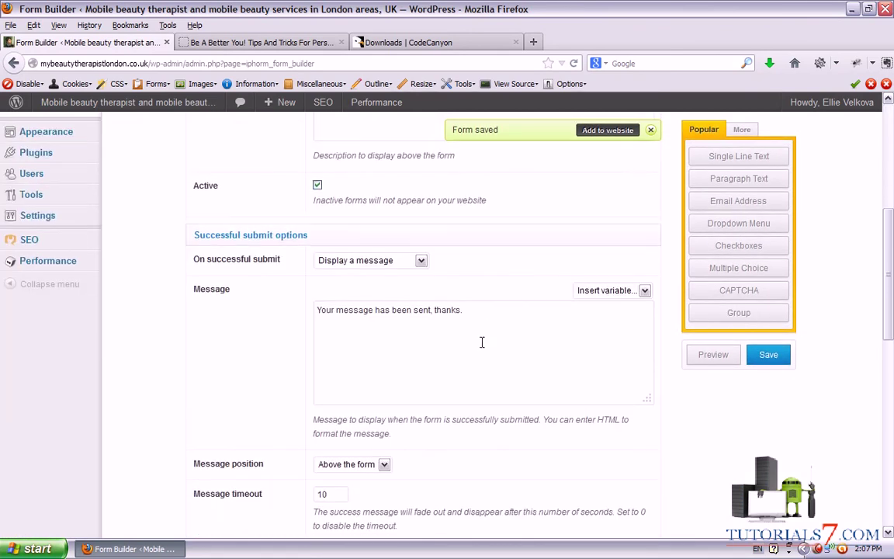
{"action": "scroll", "coordinate": [476, 354], "scroll_direction": "up", "scroll_amount": 18}
{"action": "scroll", "coordinate": [392, 248], "scroll_direction": "up", "scroll_amount": 2}
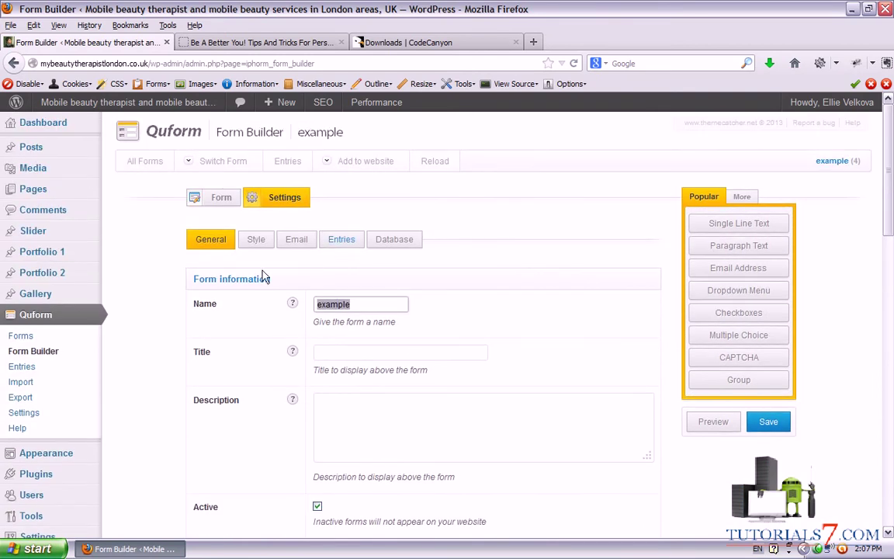
Set the form's style theme to iPhorm Light.
{"action": "left_click", "coordinate": [256, 239]}
{"action": "left_click", "coordinate": [396, 304]}
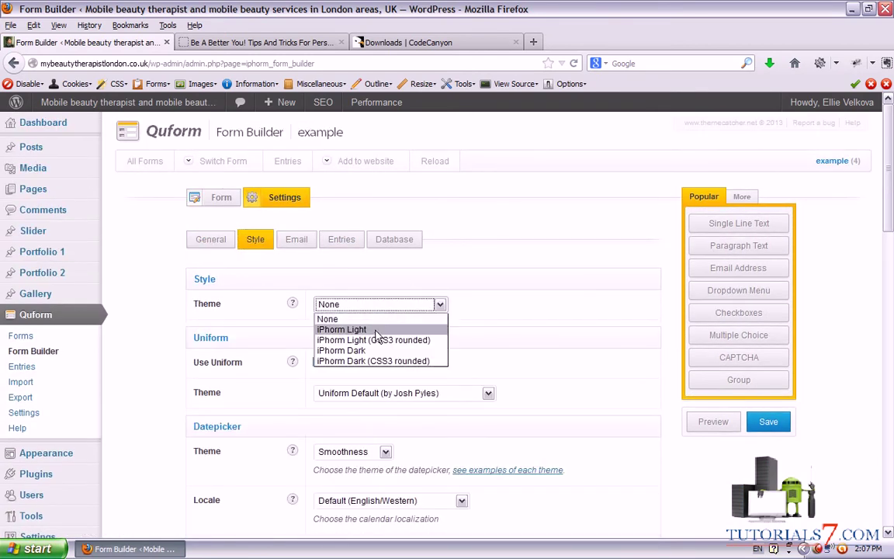
{"action": "left_click", "coordinate": [374, 329]}
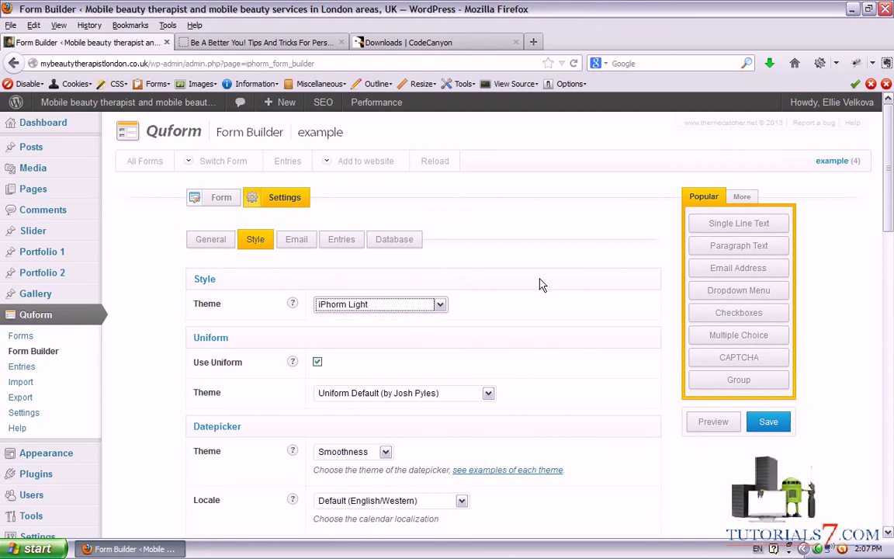
Look through the rest of the Style settings, covering Uniform, datepicker, labels and tooltips.
{"action": "scroll", "coordinate": [538, 287], "scroll_direction": "down", "scroll_amount": 1}
{"action": "scroll", "coordinate": [538, 293], "scroll_direction": "down", "scroll_amount": 4}
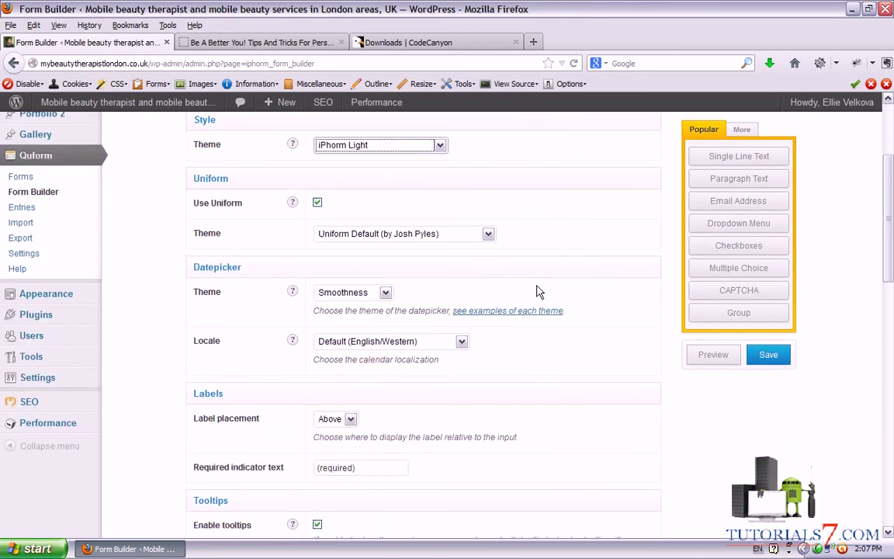
{"action": "scroll", "coordinate": [533, 294], "scroll_direction": "down", "scroll_amount": 6}
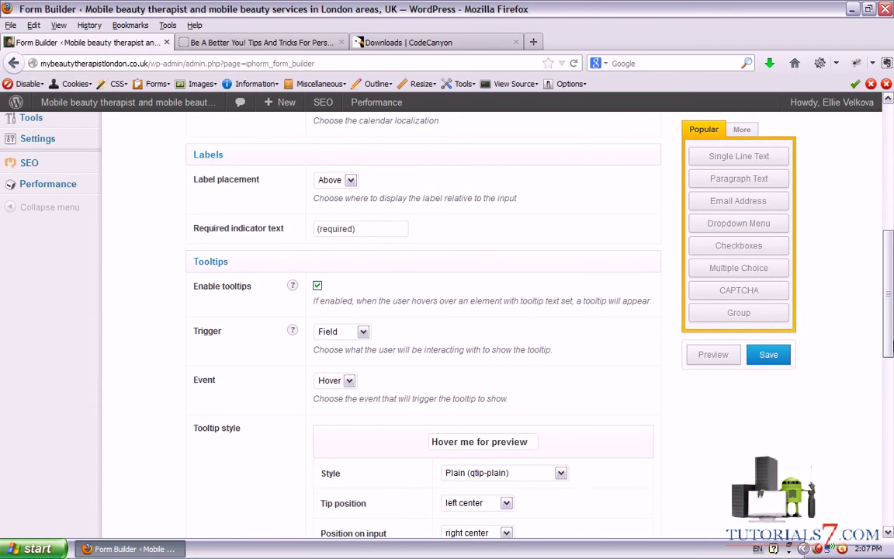
Open the example form's Email settings and place the cursor in the notification recipient field.
{"action": "scroll", "coordinate": [892, 362], "scroll_direction": "up", "scroll_amount": 10}
{"action": "left_click", "coordinate": [296, 232]}
{"action": "scroll", "coordinate": [443, 209], "scroll_direction": "down", "scroll_amount": 2}
{"action": "left_click", "coordinate": [480, 287]}
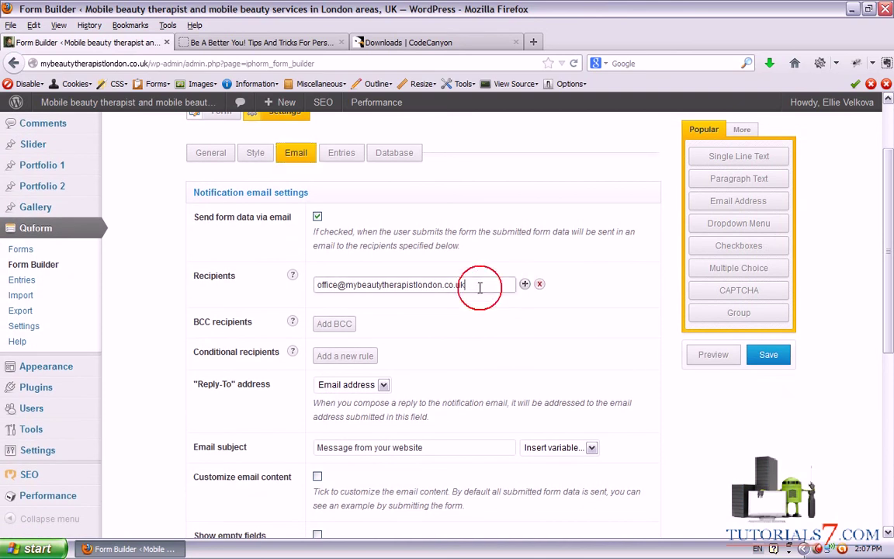
Open Gmail in a new browser tab and copy the account's email address from the profile details.
{"action": "left_click", "coordinate": [533, 44]}
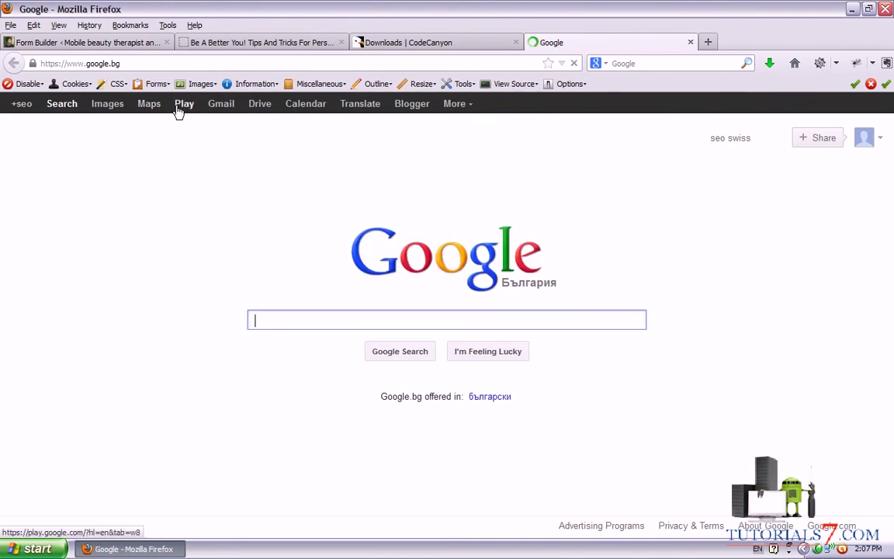
{"action": "left_click", "coordinate": [223, 109]}
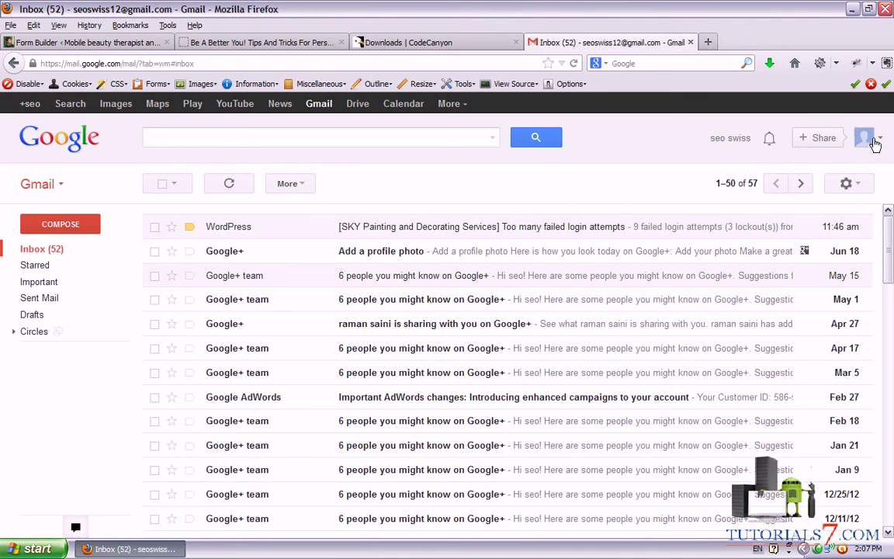
{"action": "left_click", "coordinate": [875, 145]}
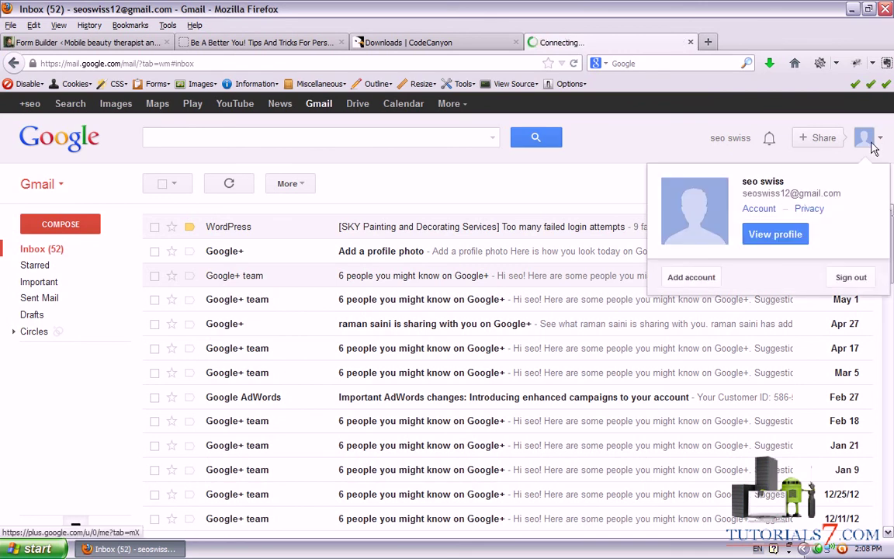
{"action": "left_click_drag", "start_coordinate": [842, 193], "coordinate": [743, 199]}
{"action": "key", "text": "ctrl+c"}
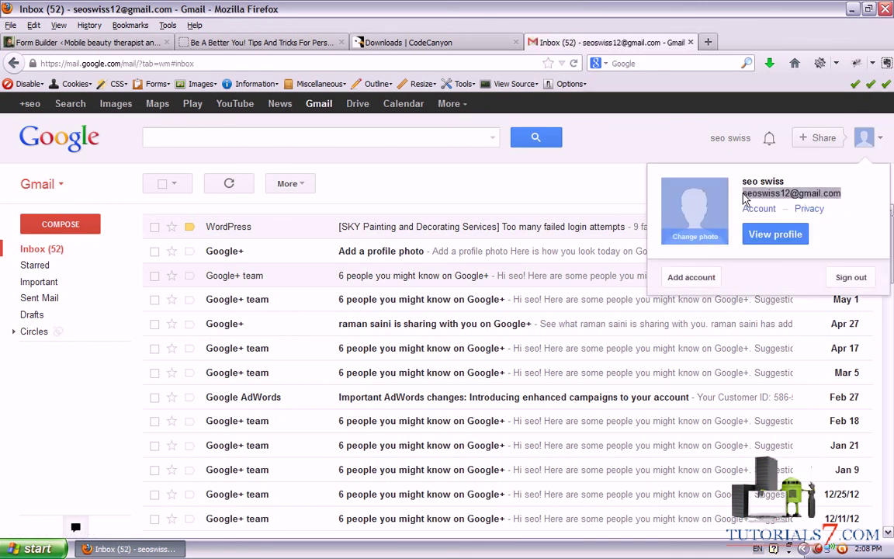
Return to the Form Builder and replace the notification recipient with the copied email address.
{"action": "left_click", "coordinate": [350, 33]}
{"action": "left_click", "coordinate": [264, 40]}
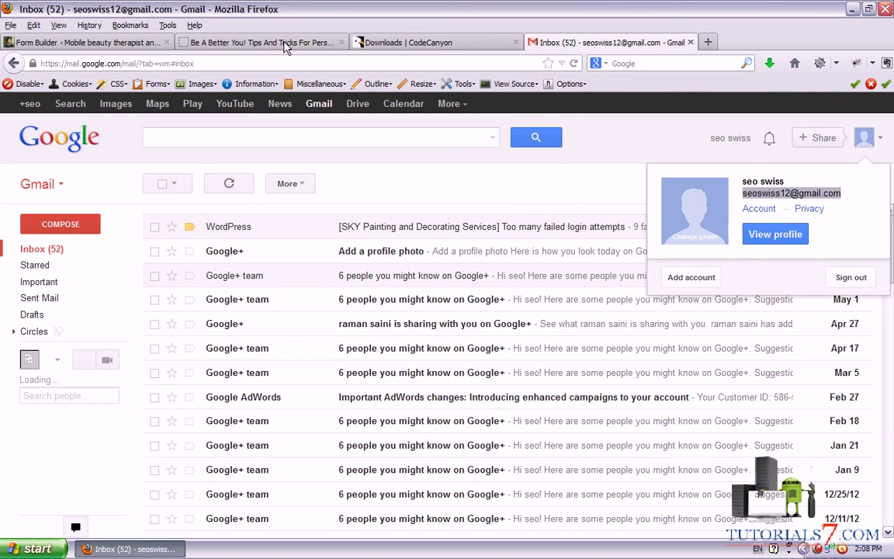
{"action": "left_click", "coordinate": [289, 44]}
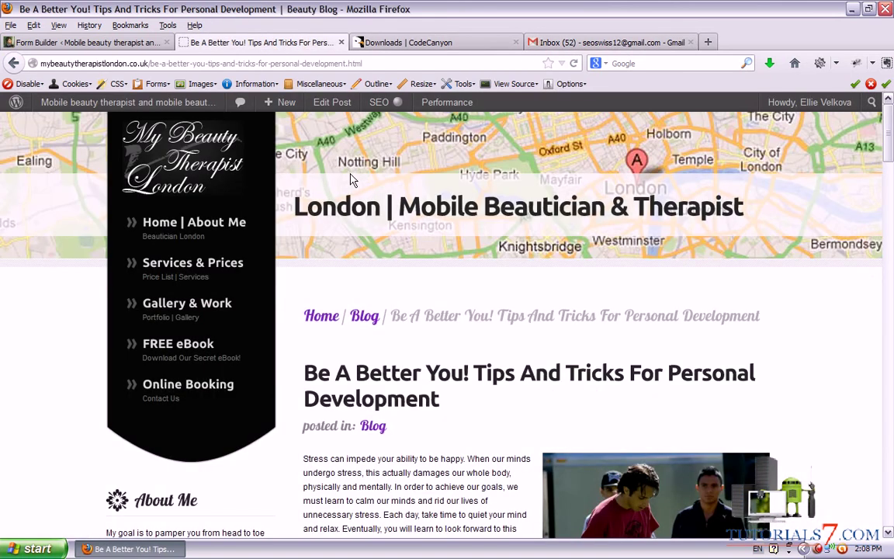
{"action": "left_click", "coordinate": [88, 42]}
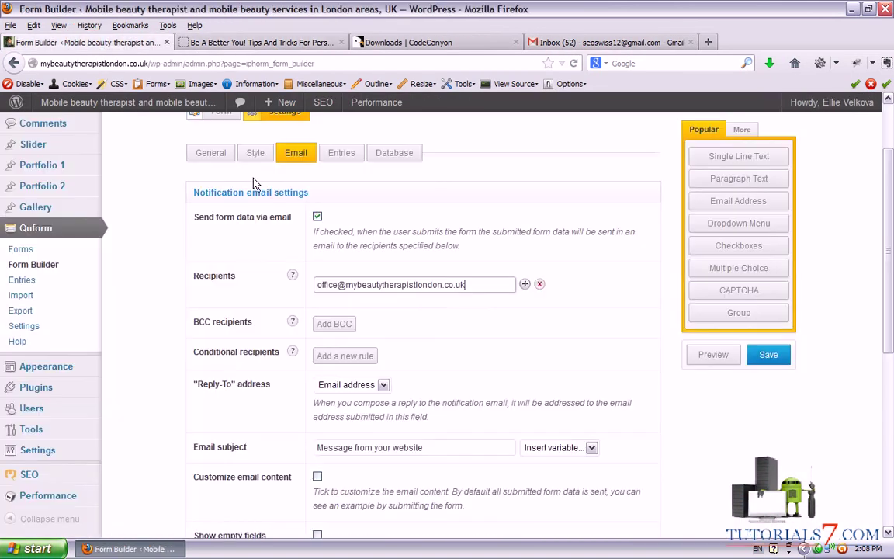
{"action": "left_click_drag", "start_coordinate": [476, 288], "coordinate": [314, 285]}
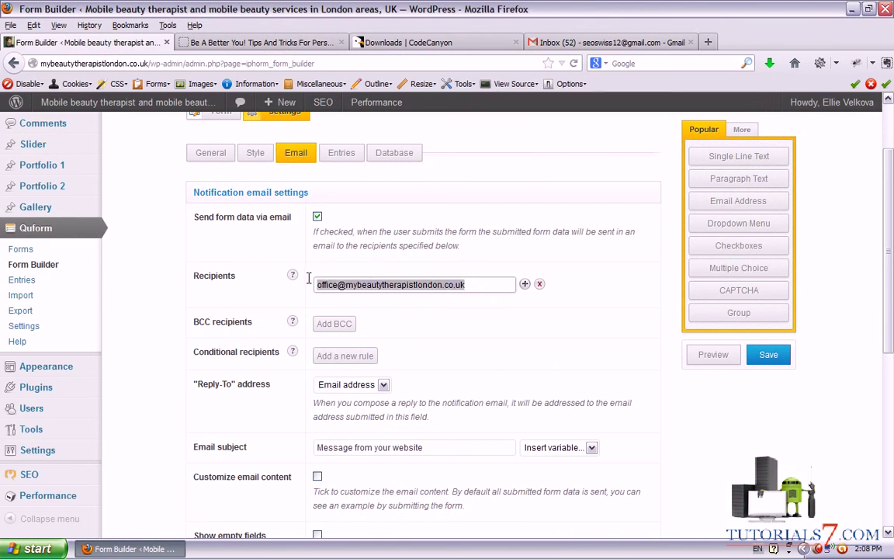
{"action": "key", "text": "ctrl+v"}
Review the reply-to, subject, content and "From" address options and the optional autoreply section.
{"action": "scroll", "coordinate": [481, 261], "scroll_direction": "down", "scroll_amount": 3}
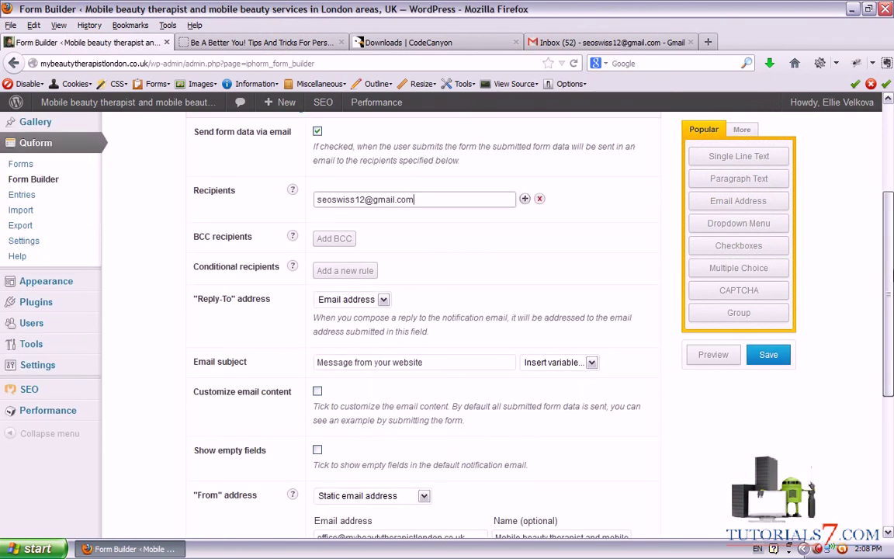
{"action": "scroll", "coordinate": [791, 332], "scroll_direction": "down", "scroll_amount": 1}
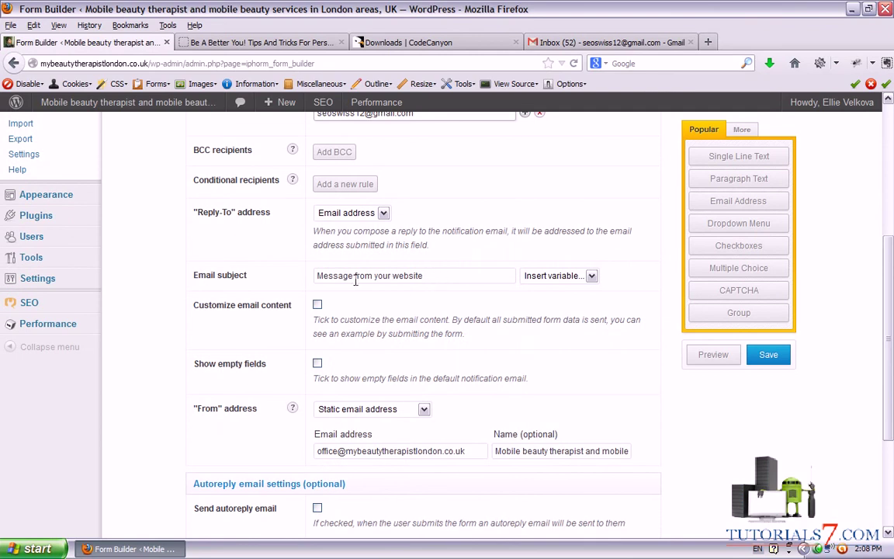
{"action": "mouse_move", "coordinate": [330, 290]}
{"action": "left_mouse_down"}
{"action": "mouse_move", "coordinate": [318, 288]}
{"action": "mouse_move", "coordinate": [458, 277]}
{"action": "mouse_move", "coordinate": [299, 293]}
{"action": "left_mouse_up"}
{"action": "key", "text": "Escape"}
{"action": "scroll", "coordinate": [283, 299], "scroll_direction": "down", "scroll_amount": 4}
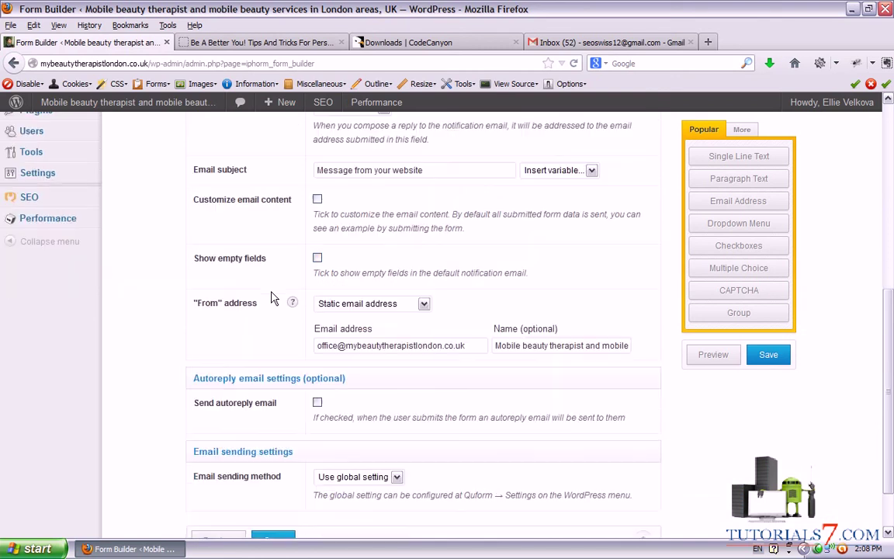
{"action": "mouse_move", "coordinate": [184, 321]}
{"action": "left_mouse_down"}
{"action": "mouse_move", "coordinate": [334, 343]}
{"action": "mouse_move", "coordinate": [200, 321]}
{"action": "mouse_move", "coordinate": [193, 346]}
{"action": "left_mouse_up"}
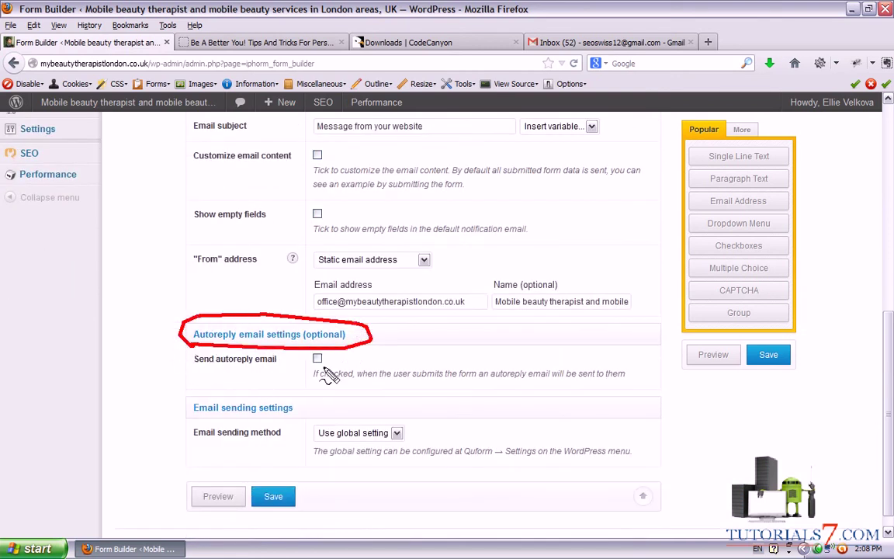
{"action": "key", "text": "Escape"}
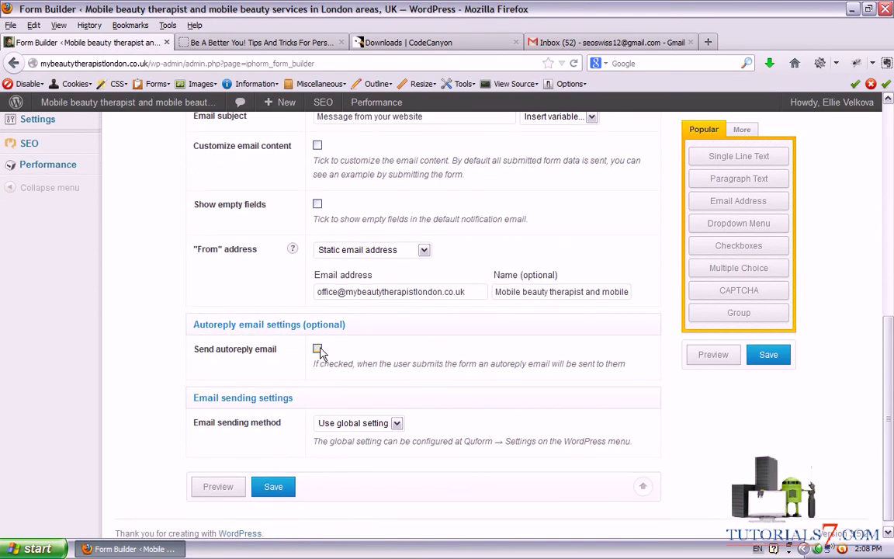
Try the "Send autoreply email" option to examine its recipient, subject and content settings, and switch it off again.
{"action": "left_click", "coordinate": [317, 350]}
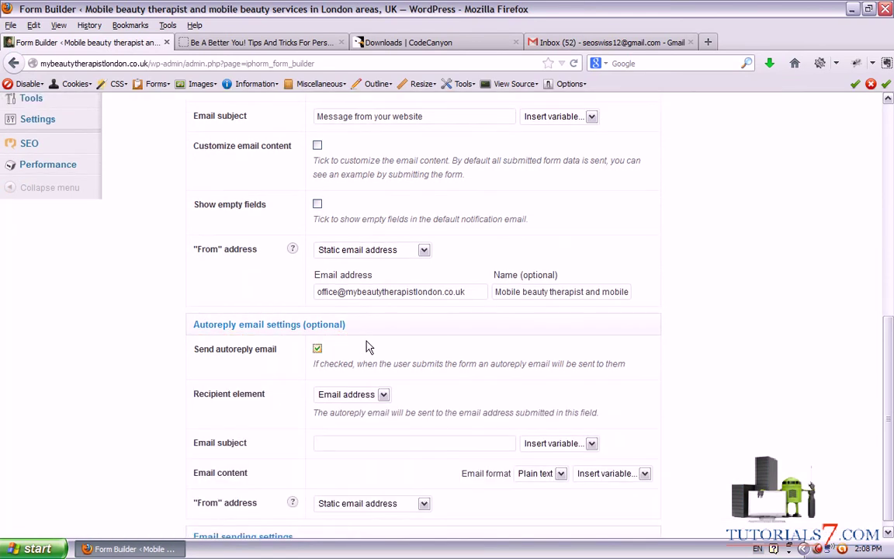
{"action": "scroll", "coordinate": [361, 341], "scroll_direction": "down", "scroll_amount": 2}
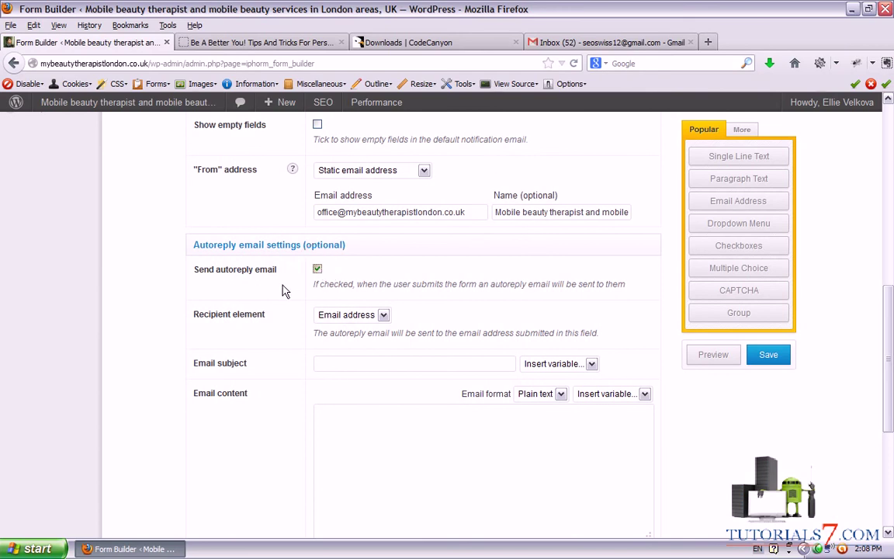
{"action": "left_click", "coordinate": [264, 268]}
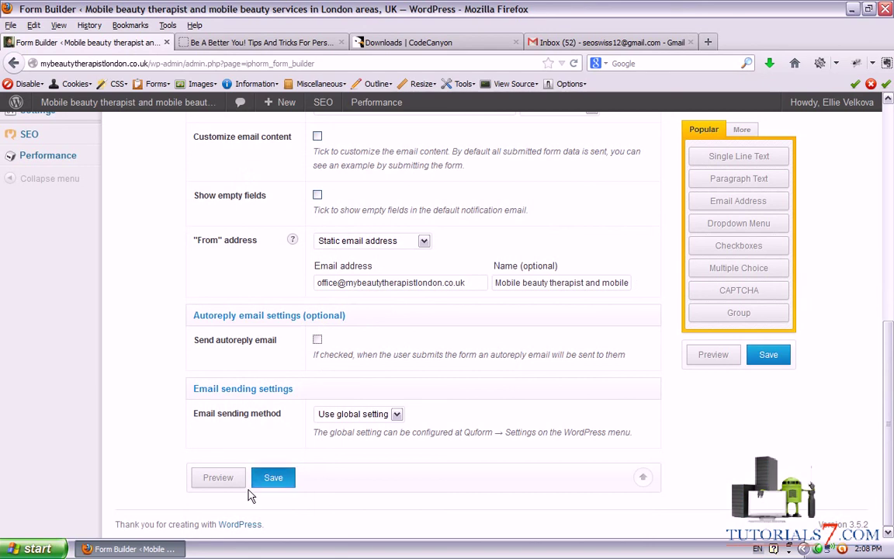
Save the form and open the Quform forms list to check the example form's row and entries.
{"action": "left_click", "coordinate": [273, 477]}
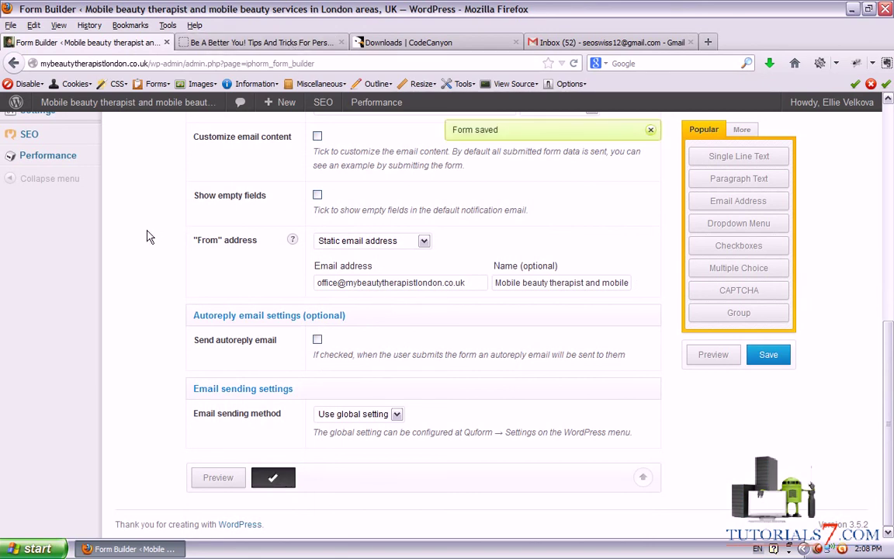
{"action": "scroll", "coordinate": [148, 235], "scroll_direction": "up", "scroll_amount": 8}
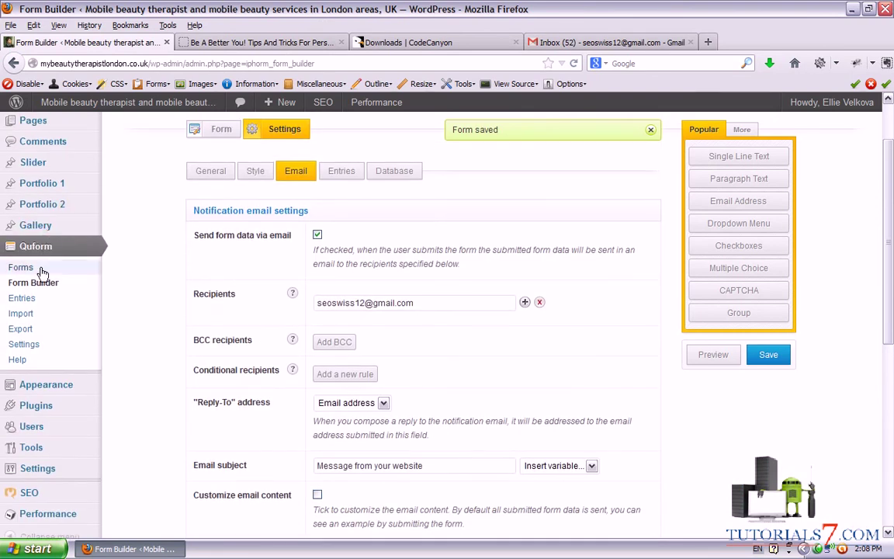
{"action": "left_click", "coordinate": [40, 269]}
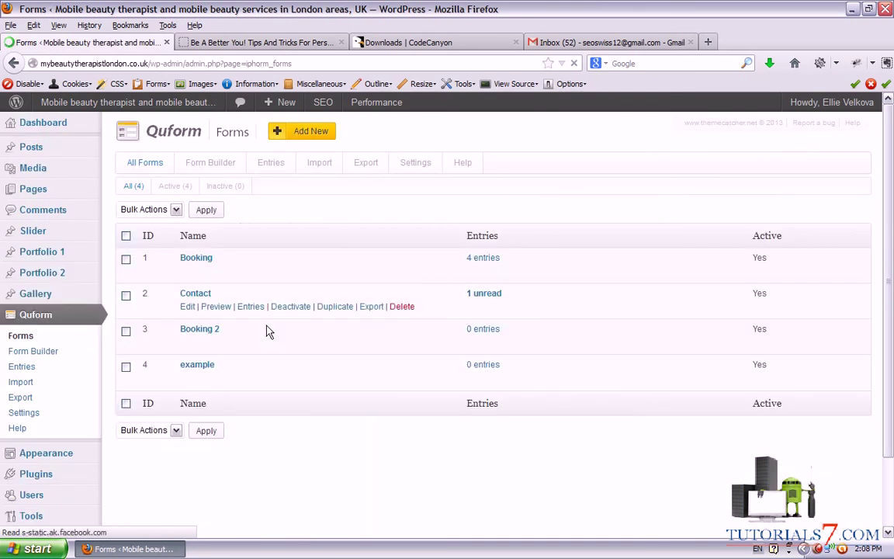
{"action": "left_click", "coordinate": [216, 359]}
{"action": "mouse_move", "coordinate": [220, 361]}
{"action": "left_mouse_down"}
{"action": "mouse_move", "coordinate": [182, 365]}
{"action": "mouse_move", "coordinate": [253, 394]}
{"action": "mouse_move", "coordinate": [450, 373]}
{"action": "mouse_move", "coordinate": [198, 354]}
{"action": "left_mouse_up"}
{"action": "mouse_move", "coordinate": [525, 375]}
{"action": "left_mouse_down"}
{"action": "mouse_move", "coordinate": [453, 392]}
{"action": "mouse_move", "coordinate": [515, 365]}
{"action": "left_mouse_up"}
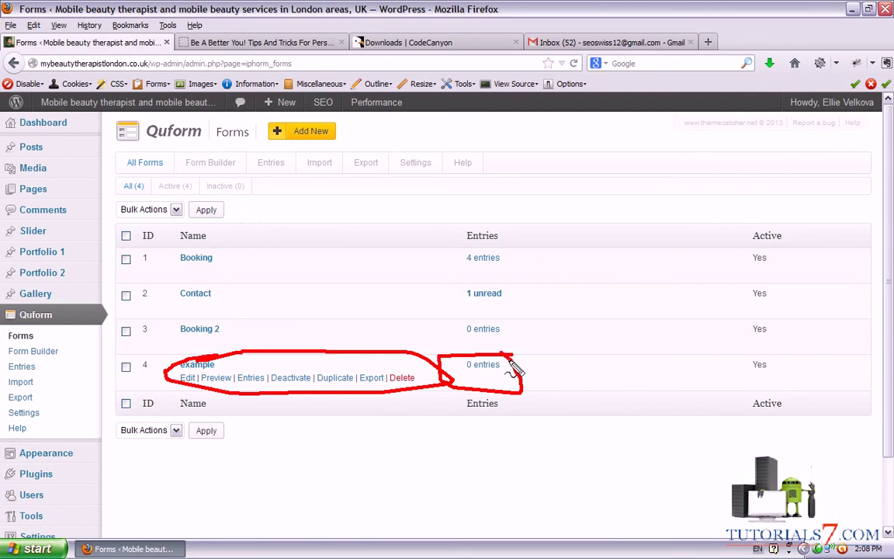
Open the "Be A Better You!" blog post for editing and show its content in the visual editor.
{"action": "left_click", "coordinate": [250, 42]}
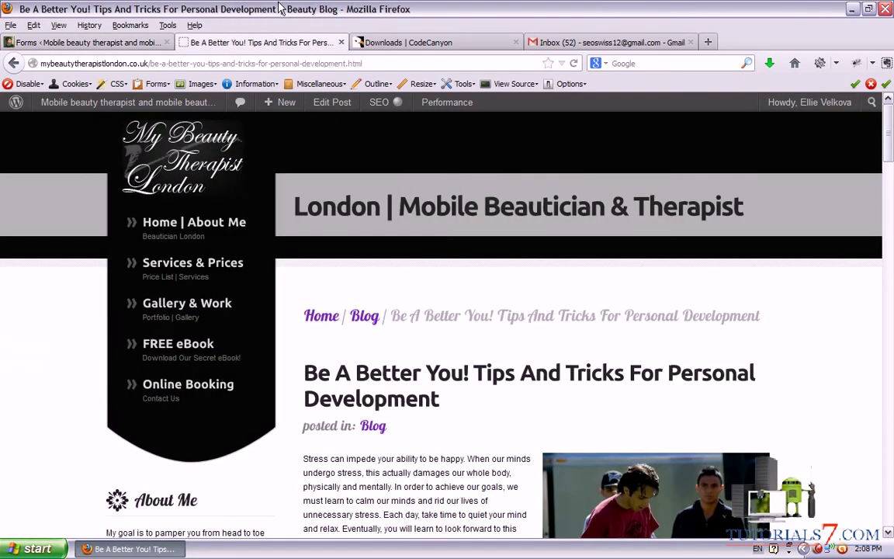
{"action": "left_click", "coordinate": [335, 103]}
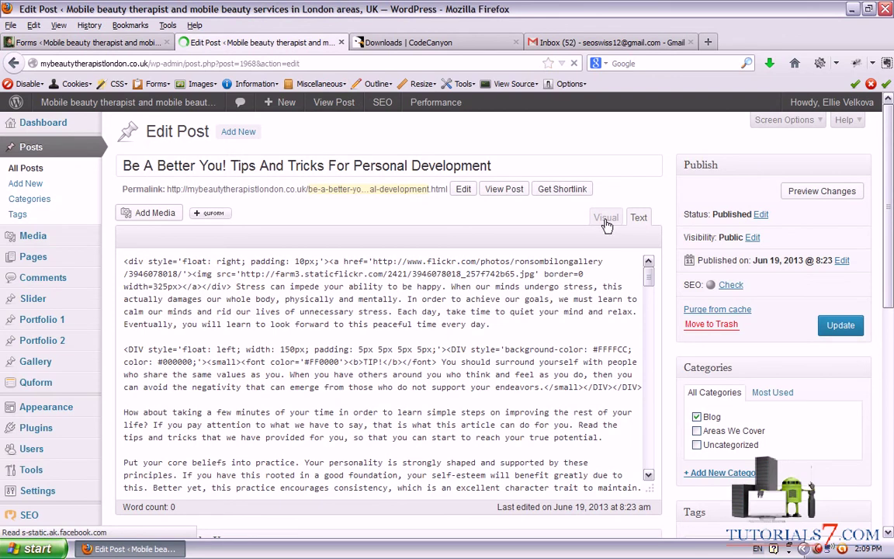
{"action": "left_click", "coordinate": [607, 218]}
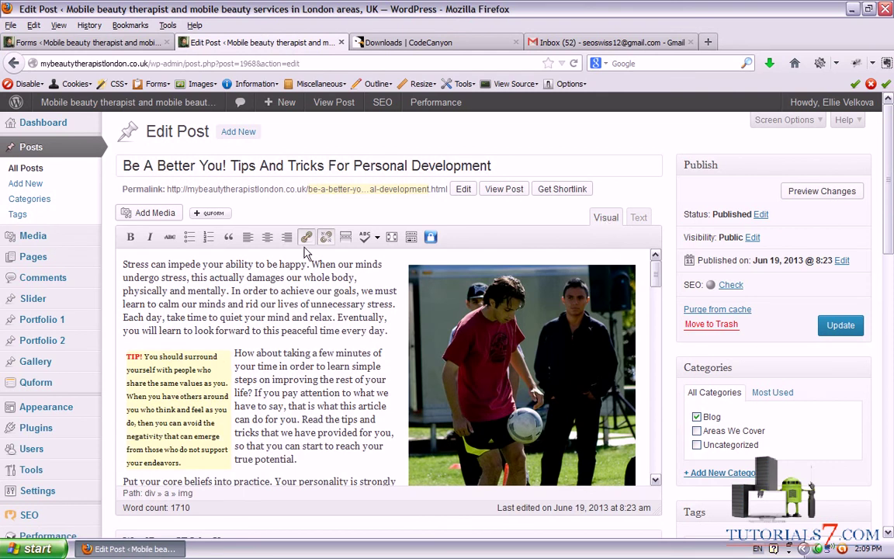
Choose the example form in Quform's Insert a form dialog and copy its shortcode.
{"action": "mouse_move", "coordinate": [239, 204]}
{"action": "left_mouse_down"}
{"action": "mouse_move", "coordinate": [200, 200]}
{"action": "mouse_move", "coordinate": [176, 216]}
{"action": "mouse_move", "coordinate": [211, 227]}
{"action": "mouse_move", "coordinate": [237, 198]}
{"action": "mouse_move", "coordinate": [196, 205]}
{"action": "left_mouse_up"}
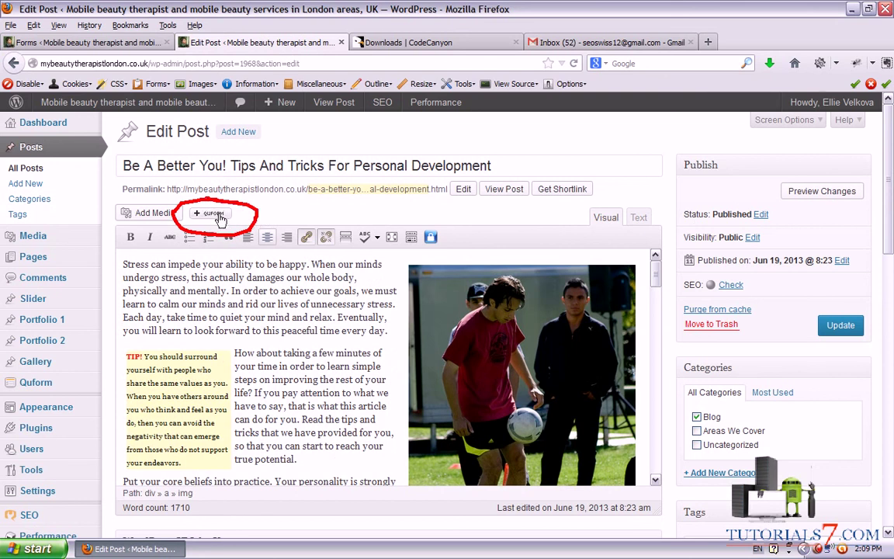
{"action": "left_click", "coordinate": [219, 219]}
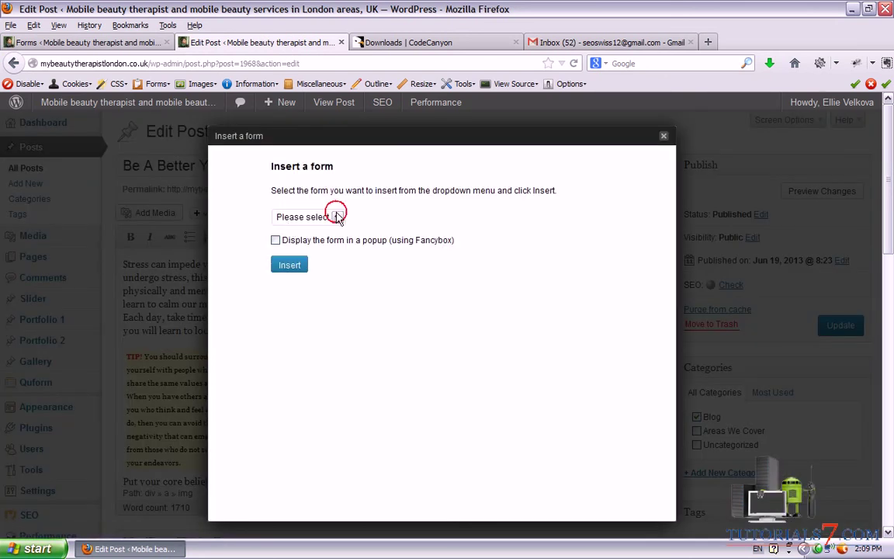
{"action": "left_click", "coordinate": [337, 219]}
{"action": "left_click", "coordinate": [294, 273]}
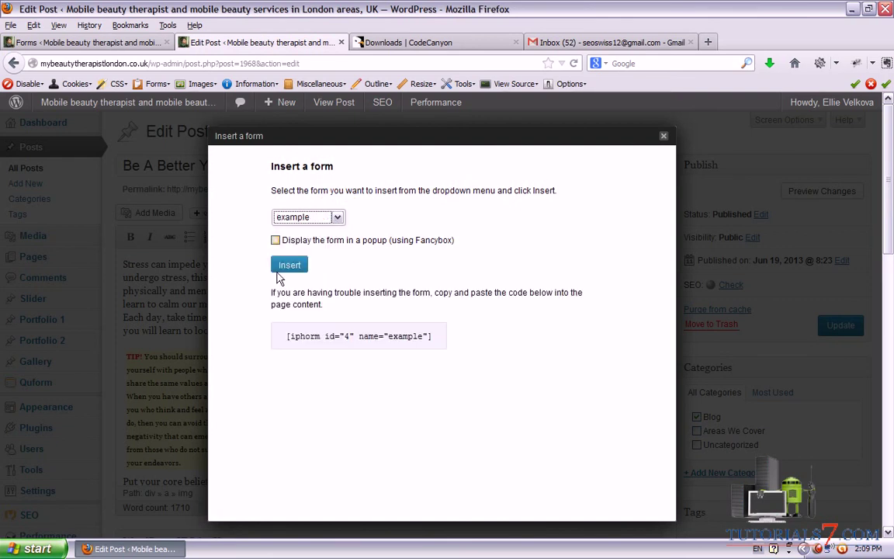
{"action": "left_click_drag", "start_coordinate": [426, 339], "coordinate": [291, 349]}
{"action": "key", "text": "ctrl+c"}
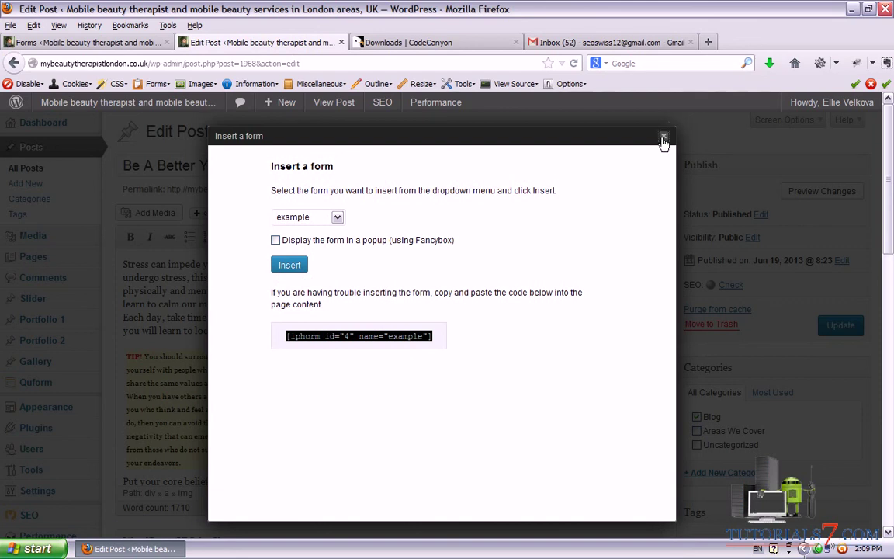
Paste the shortcode [iphorm id="4" name="example"] on its own line above the post's content in the text editor.
{"action": "key", "text": "Escape"}
{"action": "left_click", "coordinate": [639, 217]}
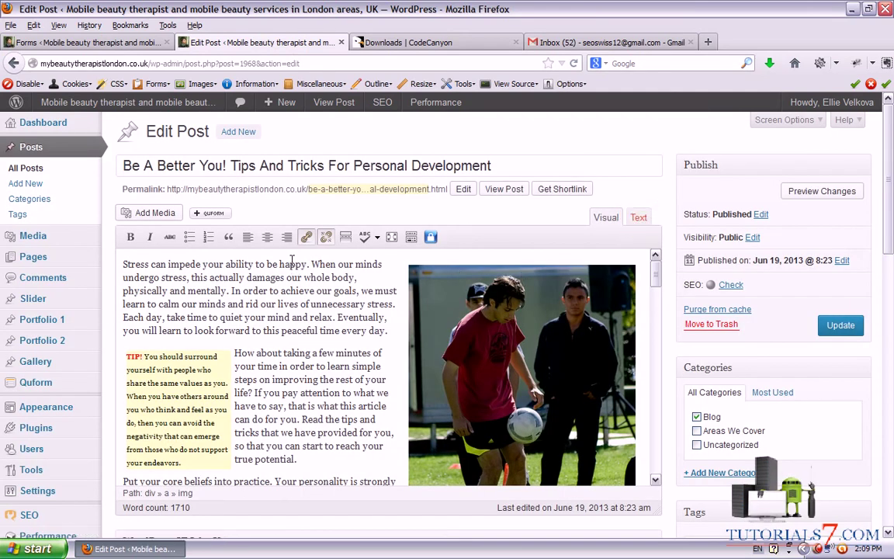
{"action": "left_click", "coordinate": [119, 261]}
{"action": "key", "text": "Return"}
{"action": "key", "text": "Return"}
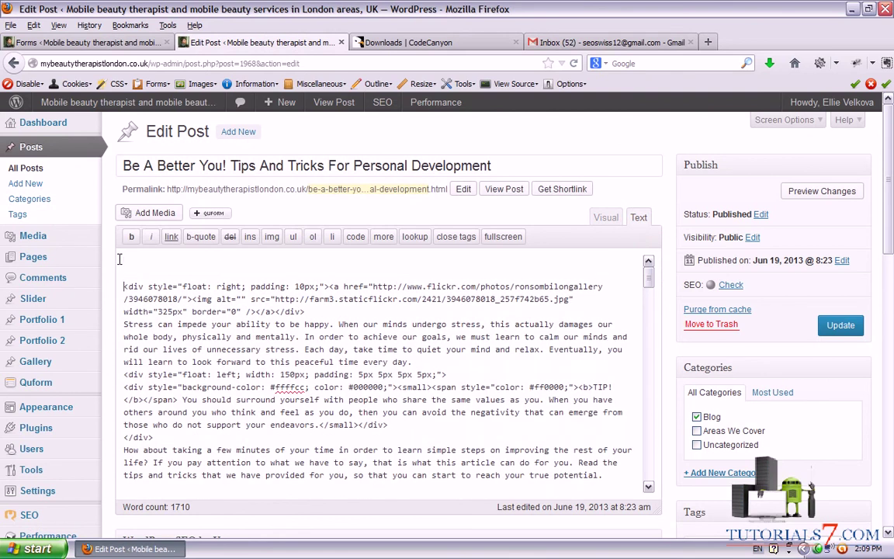
{"action": "key", "text": "ctrl+v"}
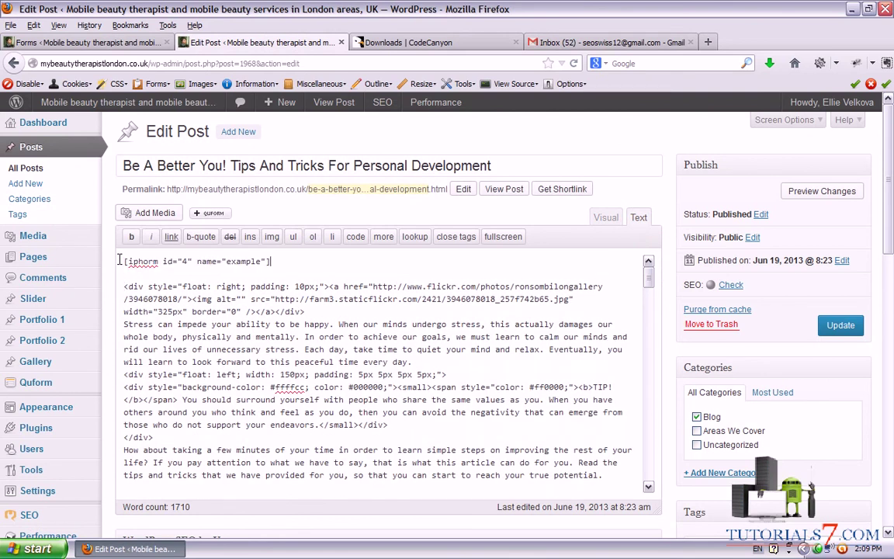
Update the post and view the embedded form on the published page.
{"action": "left_click", "coordinate": [838, 326]}
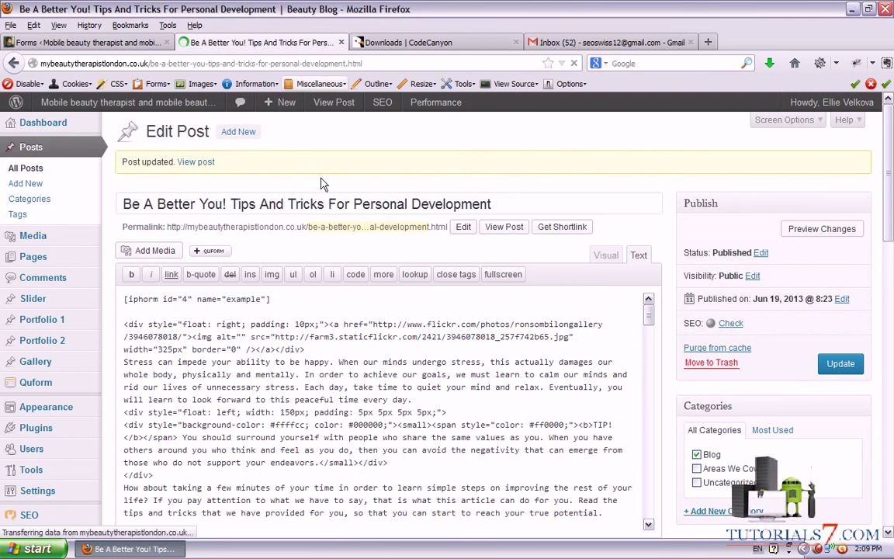
{"action": "scroll", "coordinate": [360, 284], "scroll_direction": "down", "scroll_amount": 3}
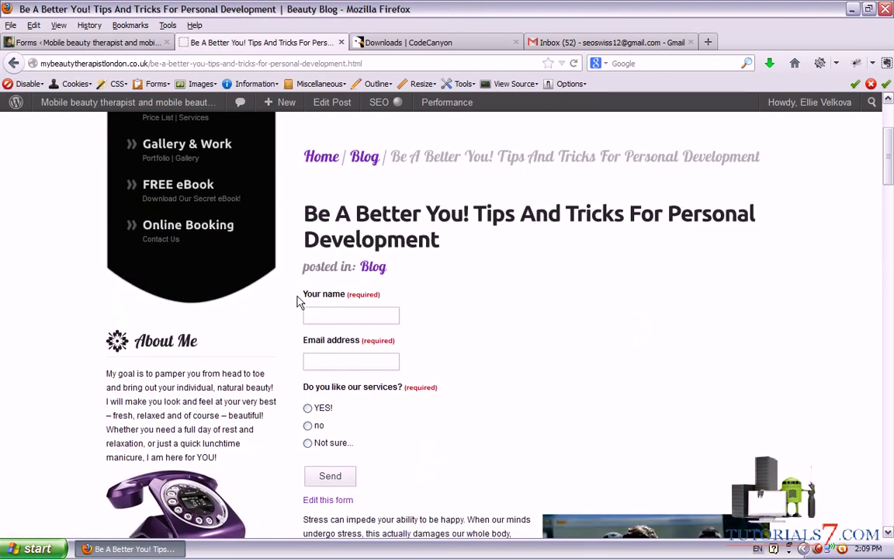
Fill in the embedded form's name and e-mail address, answer YES! to "Do you like our services?" and send it.
{"action": "mouse_move", "coordinate": [405, 300]}
{"action": "left_mouse_down"}
{"action": "mouse_move", "coordinate": [393, 311]}
{"action": "mouse_move", "coordinate": [403, 329]}
{"action": "mouse_move", "coordinate": [409, 309]}
{"action": "left_mouse_up"}
{"action": "scroll", "coordinate": [497, 281], "scroll_direction": "down", "scroll_amount": 2}
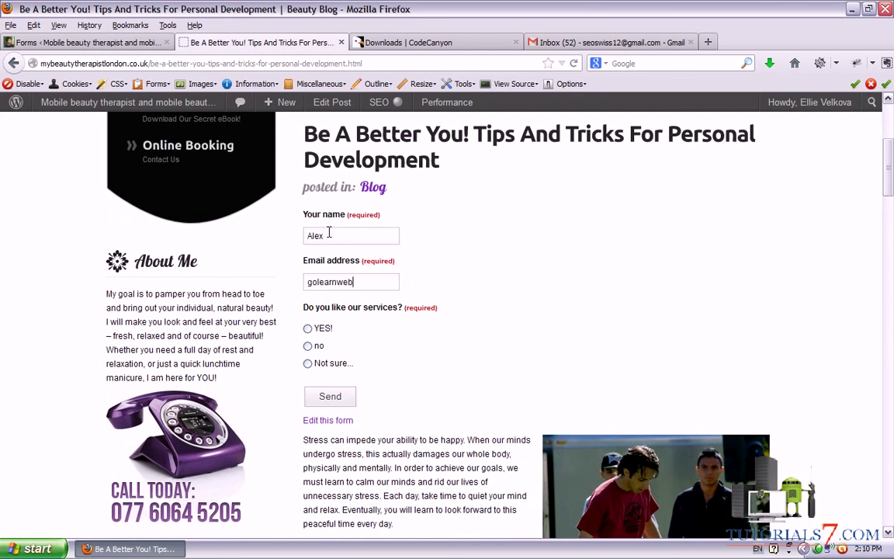
{"action": "type", "text": "om"}
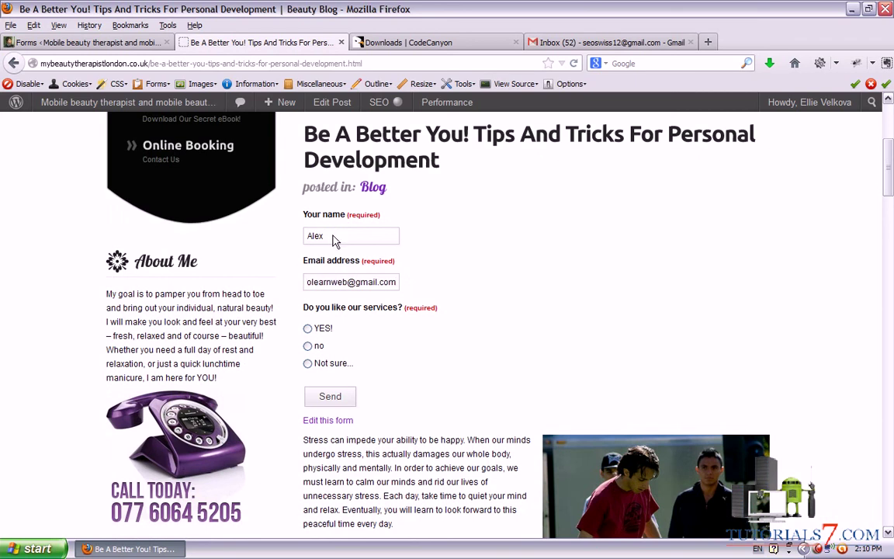
{"action": "left_click", "coordinate": [309, 329]}
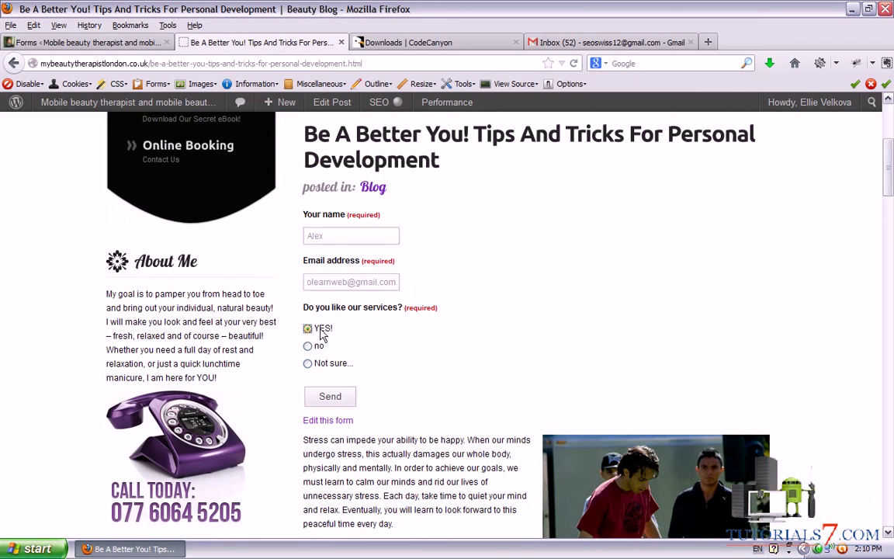
{"action": "left_click", "coordinate": [331, 398]}
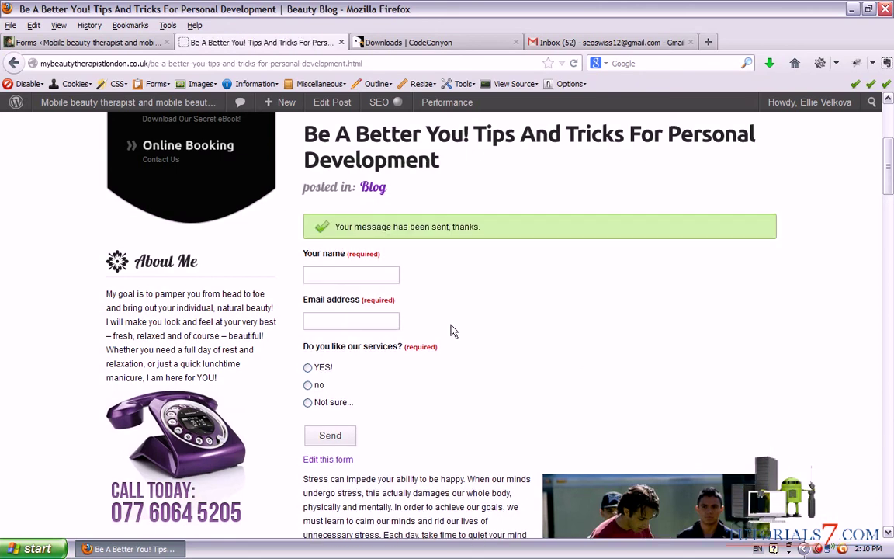
{"action": "mouse_move", "coordinate": [557, 404]}
{"action": "left_mouse_down"}
{"action": "mouse_move", "coordinate": [446, 293]}
{"action": "mouse_move", "coordinate": [523, 225]}
{"action": "mouse_move", "coordinate": [307, 208]}
{"action": "left_mouse_up"}
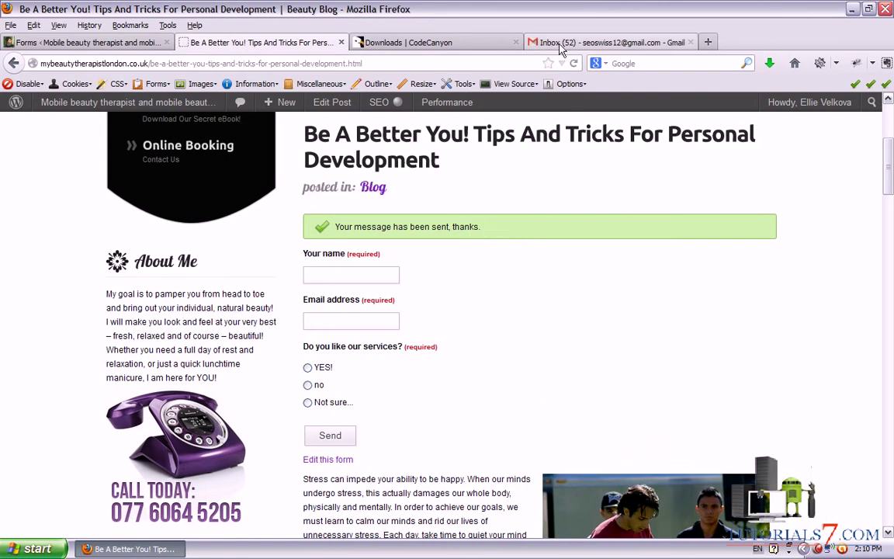
Switch to Gmail, check the inbox and open the "Message from your website" e-mail in the Spam folder.
{"action": "left_click", "coordinate": [594, 42]}
{"action": "left_click", "coordinate": [51, 250]}
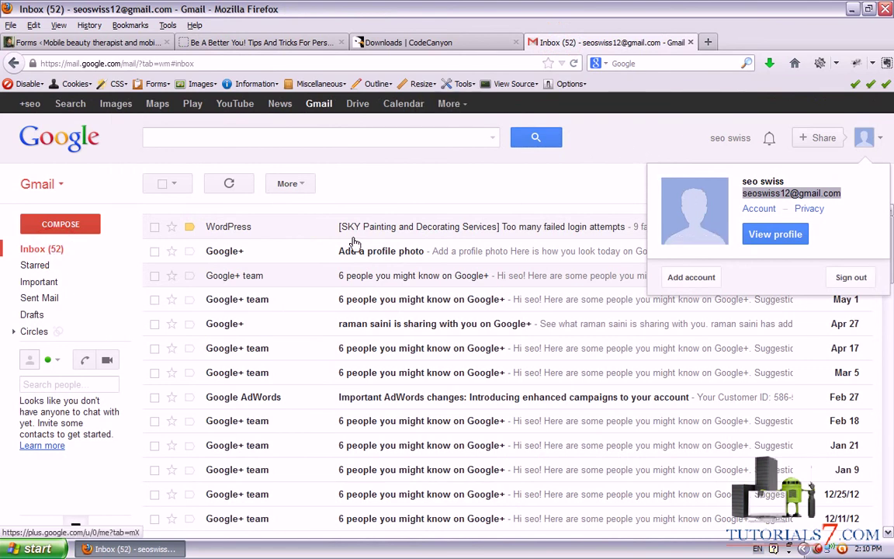
{"action": "left_click", "coordinate": [45, 248]}
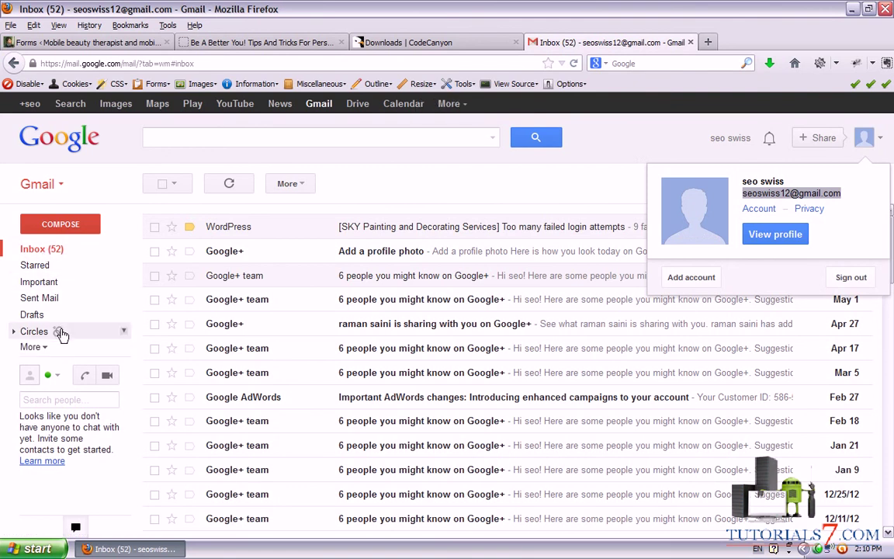
{"action": "left_click", "coordinate": [42, 350]}
{"action": "left_click", "coordinate": [45, 400]}
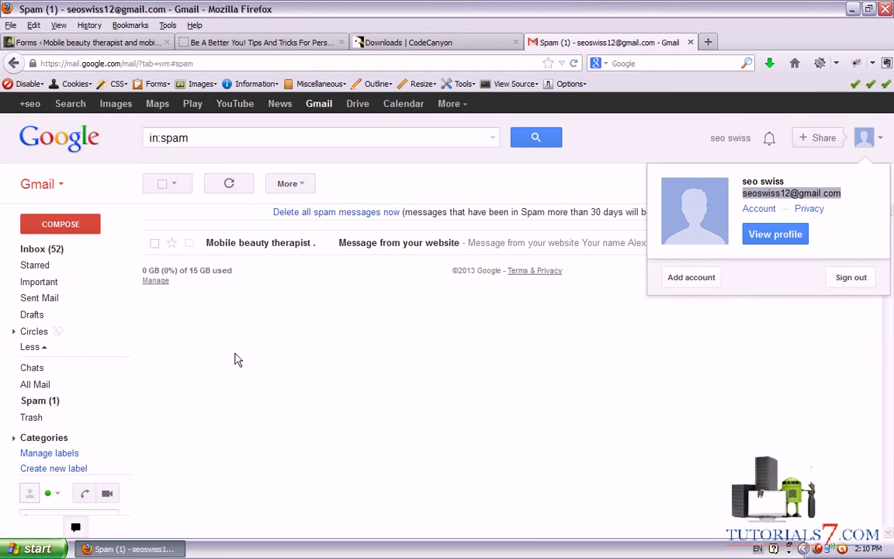
{"action": "mouse_move", "coordinate": [247, 493]}
{"action": "left_mouse_down"}
{"action": "mouse_move", "coordinate": [289, 281]}
{"action": "mouse_move", "coordinate": [303, 277]}
{"action": "left_mouse_up"}
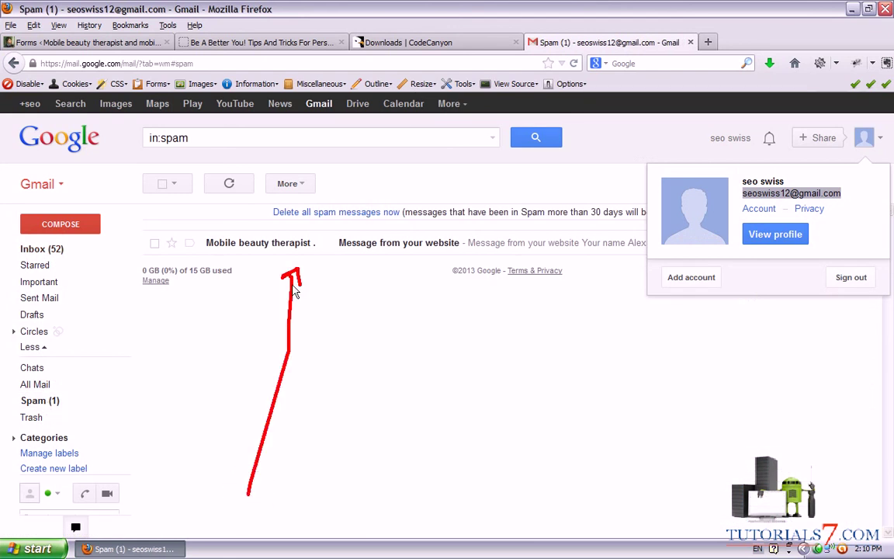
{"action": "left_click", "coordinate": [260, 245]}
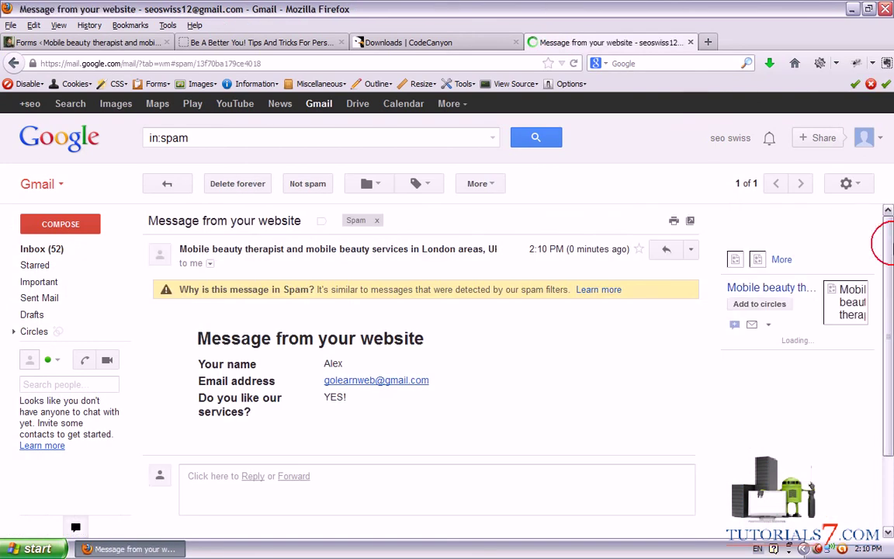
Review the submitted form values in the notification e-mail and mark the message as not spam.
{"action": "scroll", "coordinate": [892, 281], "scroll_direction": "down", "scroll_amount": 1}
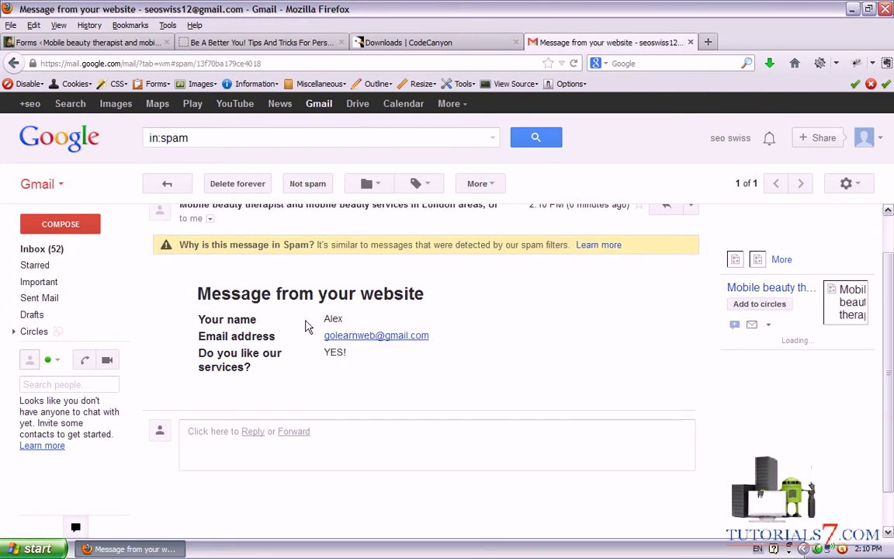
{"action": "mouse_move", "coordinate": [194, 309]}
{"action": "left_mouse_down"}
{"action": "mouse_move", "coordinate": [388, 319]}
{"action": "mouse_move", "coordinate": [404, 268]}
{"action": "mouse_move", "coordinate": [165, 268]}
{"action": "mouse_move", "coordinate": [186, 308]}
{"action": "left_mouse_up"}
{"action": "mouse_move", "coordinate": [269, 369]}
{"action": "left_mouse_down"}
{"action": "mouse_move", "coordinate": [312, 368]}
{"action": "mouse_move", "coordinate": [314, 376]}
{"action": "left_mouse_up"}
{"action": "key", "text": "Escape"}
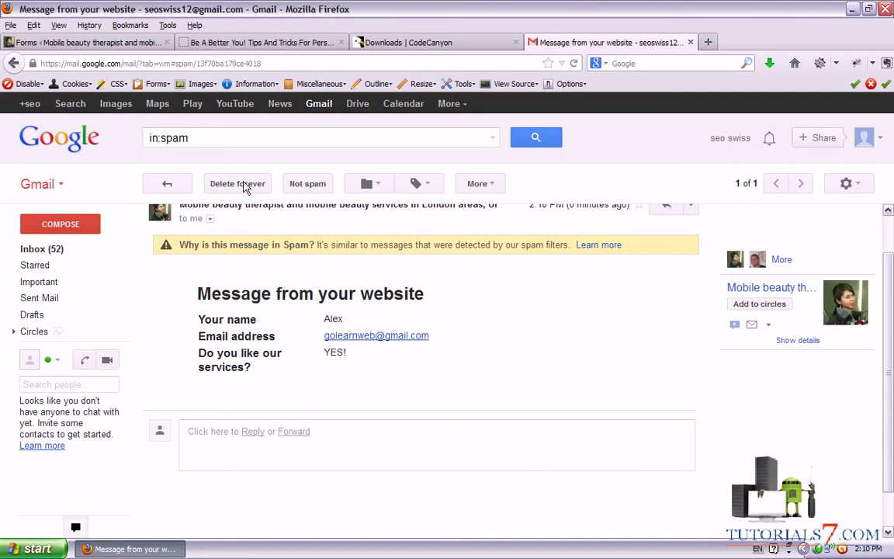
{"action": "left_click", "coordinate": [297, 182]}
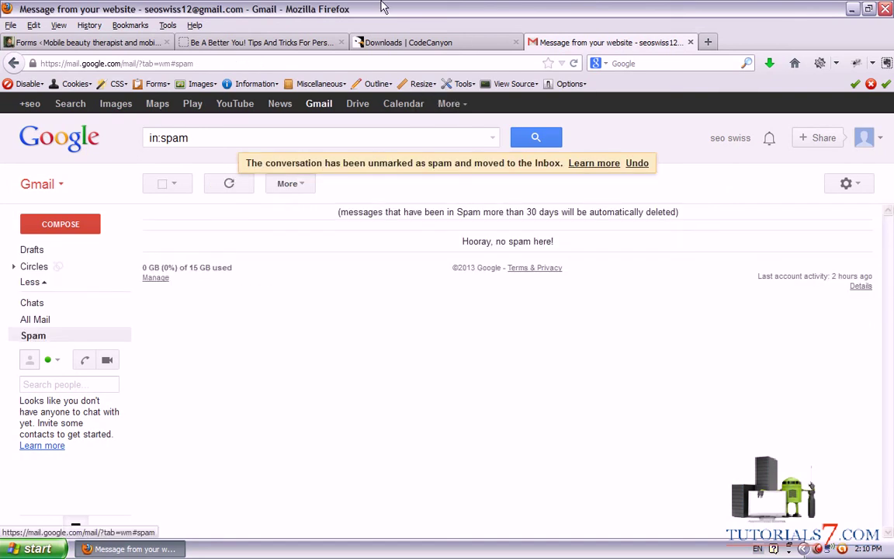
Return to the WordPress dashboard and open the new entry submitted through the example form.
{"action": "left_click", "coordinate": [268, 43]}
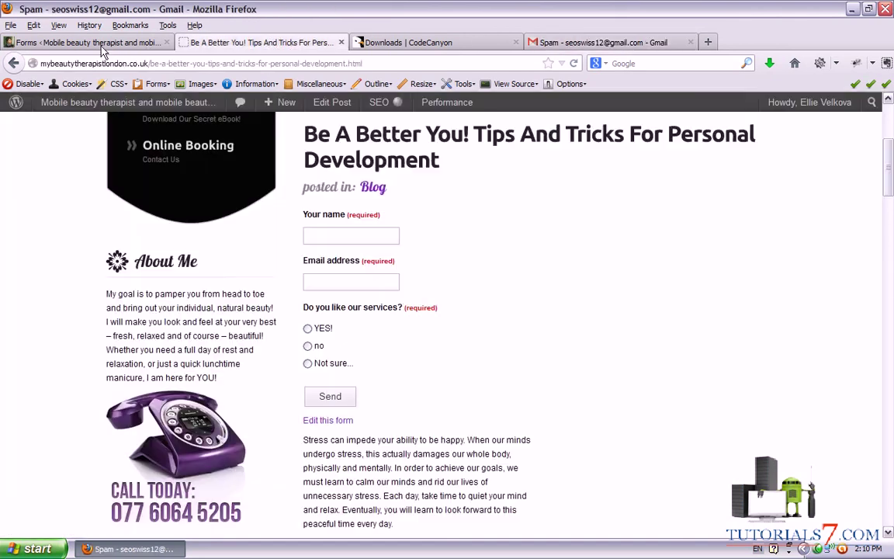
{"action": "left_click", "coordinate": [101, 43]}
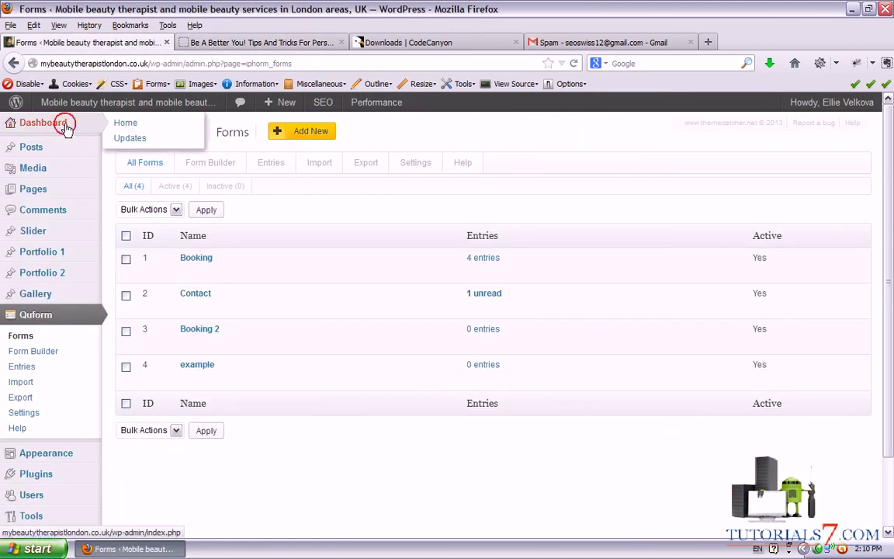
{"action": "left_click", "coordinate": [67, 127]}
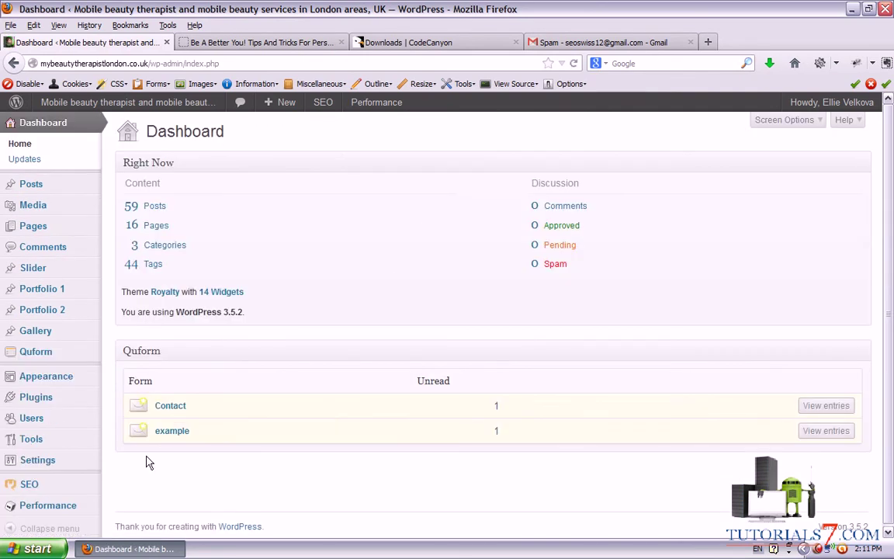
{"action": "mouse_move", "coordinate": [125, 448]}
{"action": "left_mouse_down"}
{"action": "mouse_move", "coordinate": [519, 444]}
{"action": "mouse_move", "coordinate": [329, 421]}
{"action": "mouse_move", "coordinate": [117, 425]}
{"action": "left_mouse_up"}
{"action": "key", "text": "Escape"}
{"action": "left_click", "coordinate": [185, 440]}
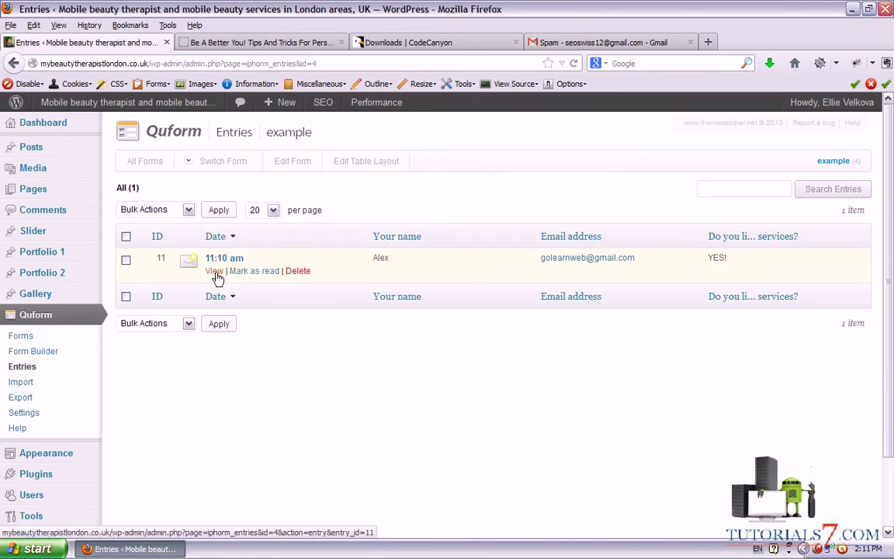
{"action": "left_click", "coordinate": [215, 271]}
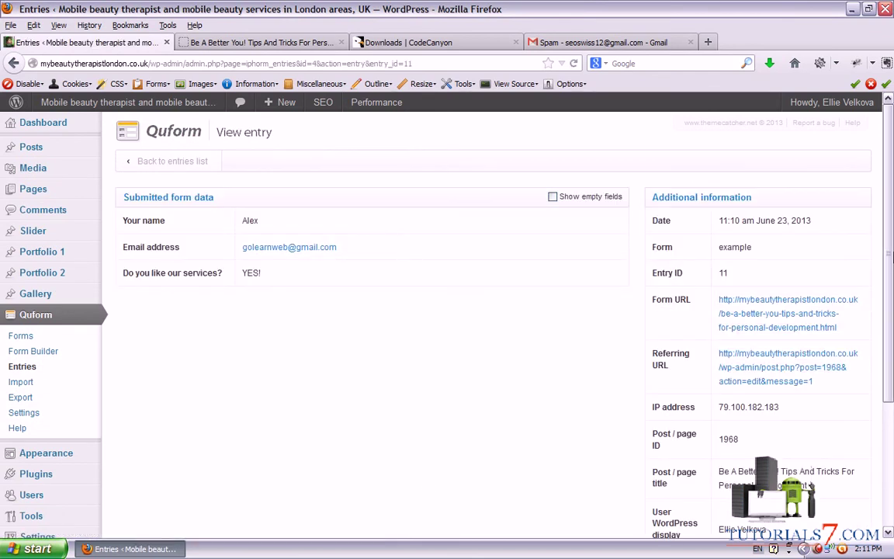
Examine the entry's additional information, including the sender's IP address, source post and WordPress user details.
{"action": "scroll", "coordinate": [892, 264], "scroll_direction": "down", "scroll_amount": 3}
{"action": "scroll", "coordinate": [565, 361], "scroll_direction": "down", "scroll_amount": 1}
{"action": "mouse_move", "coordinate": [220, 342]}
{"action": "left_mouse_down"}
{"action": "mouse_move", "coordinate": [635, 277]}
{"action": "mouse_move", "coordinate": [597, 272]}
{"action": "mouse_move", "coordinate": [615, 304]}
{"action": "left_mouse_up"}
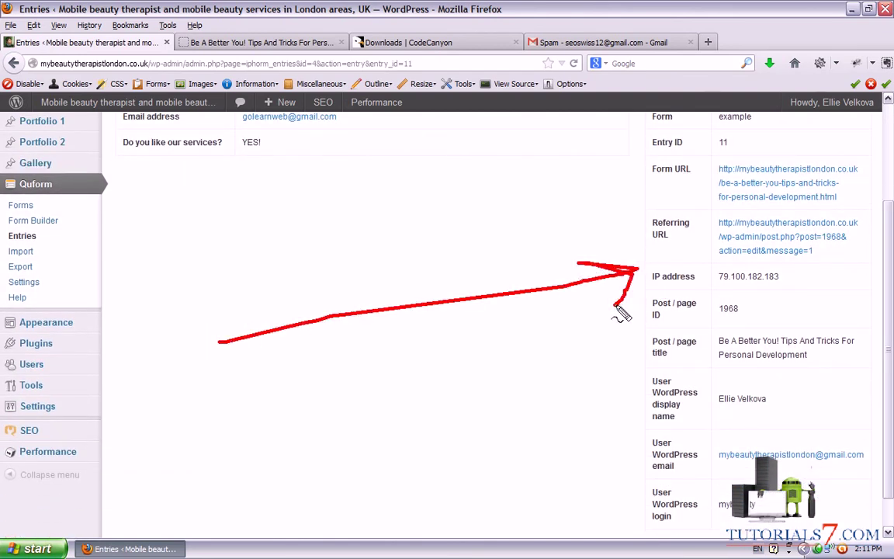
{"action": "mouse_move", "coordinate": [219, 343]}
{"action": "left_mouse_down"}
{"action": "mouse_move", "coordinate": [231, 351]}
{"action": "mouse_move", "coordinate": [551, 347]}
{"action": "mouse_move", "coordinate": [651, 289]}
{"action": "left_mouse_up"}
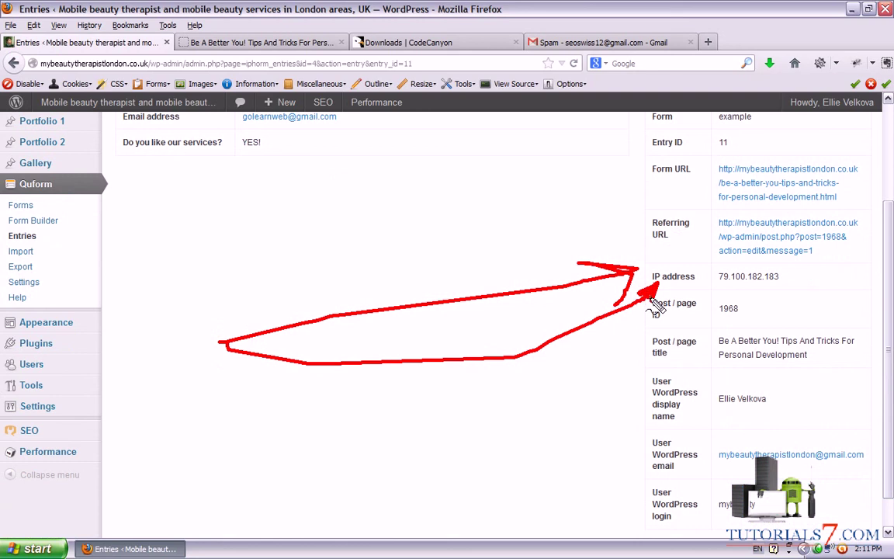
{"action": "mouse_move", "coordinate": [224, 347]}
{"action": "left_mouse_down"}
{"action": "mouse_move", "coordinate": [314, 399]}
{"action": "mouse_move", "coordinate": [514, 410]}
{"action": "mouse_move", "coordinate": [566, 395]}
{"action": "mouse_move", "coordinate": [621, 405]}
{"action": "mouse_move", "coordinate": [623, 398]}
{"action": "left_mouse_up"}
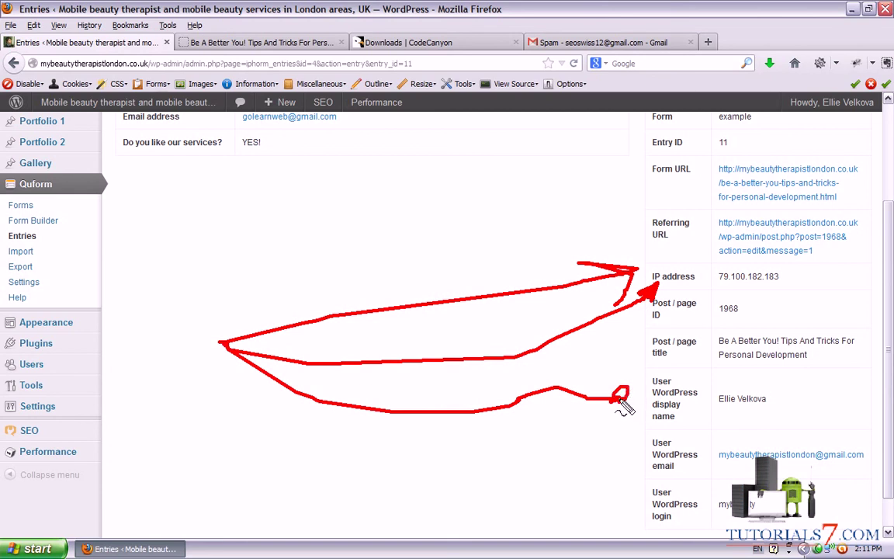
{"action": "mouse_move", "coordinate": [722, 420]}
{"action": "left_mouse_down"}
{"action": "mouse_move", "coordinate": [791, 408]}
{"action": "mouse_move", "coordinate": [781, 388]}
{"action": "left_mouse_up"}
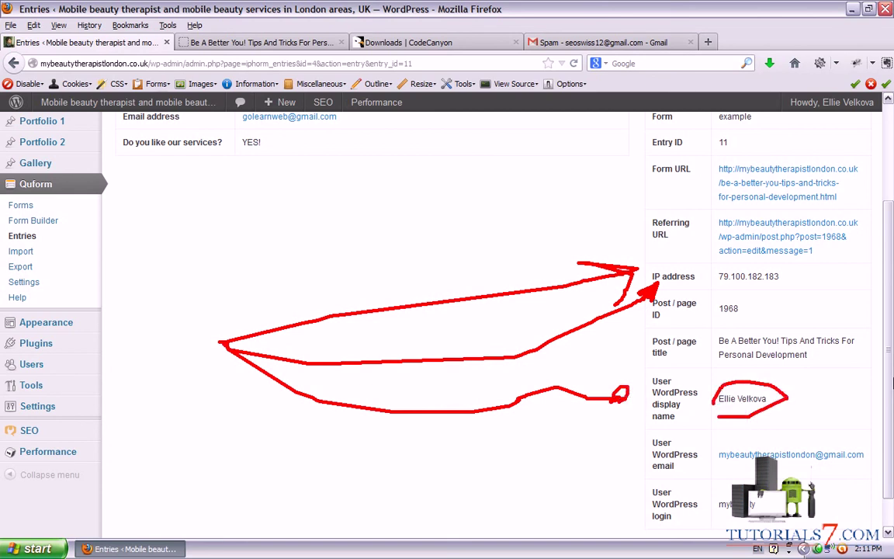
{"action": "key", "text": "Escape"}
{"action": "scroll", "coordinate": [890, 396], "scroll_direction": "down", "scroll_amount": 1}
{"action": "scroll", "coordinate": [891, 418], "scroll_direction": "up", "scroll_amount": 4}
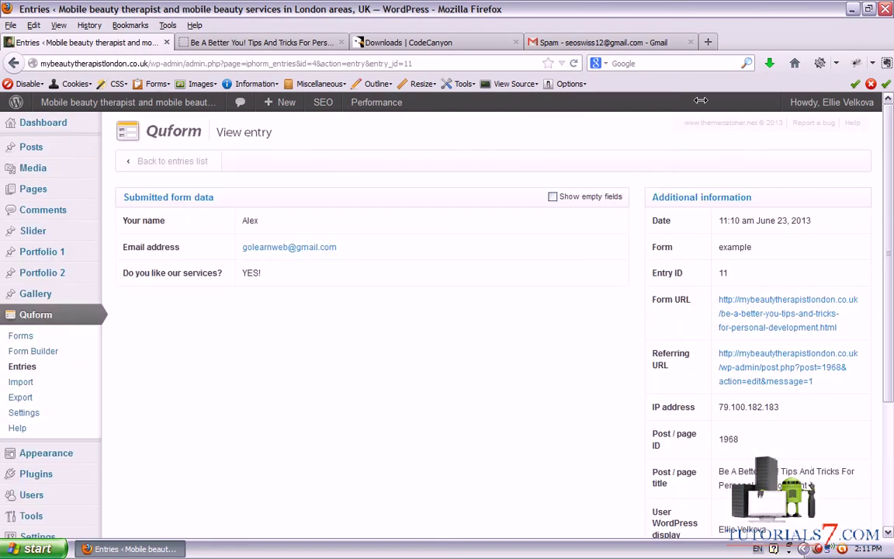
Return to Quform's list of all forms.
{"action": "left_click", "coordinate": [31, 336]}
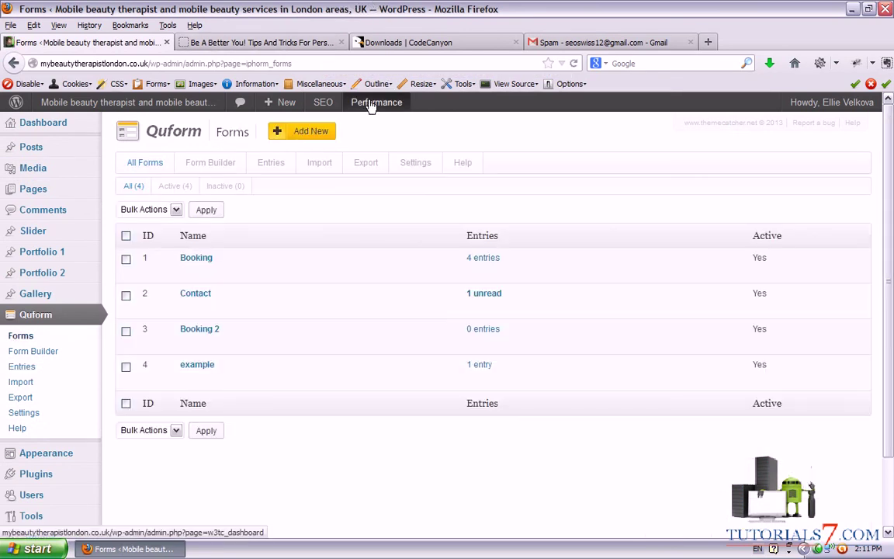
{"action": "mouse_move", "coordinate": [371, 107]}
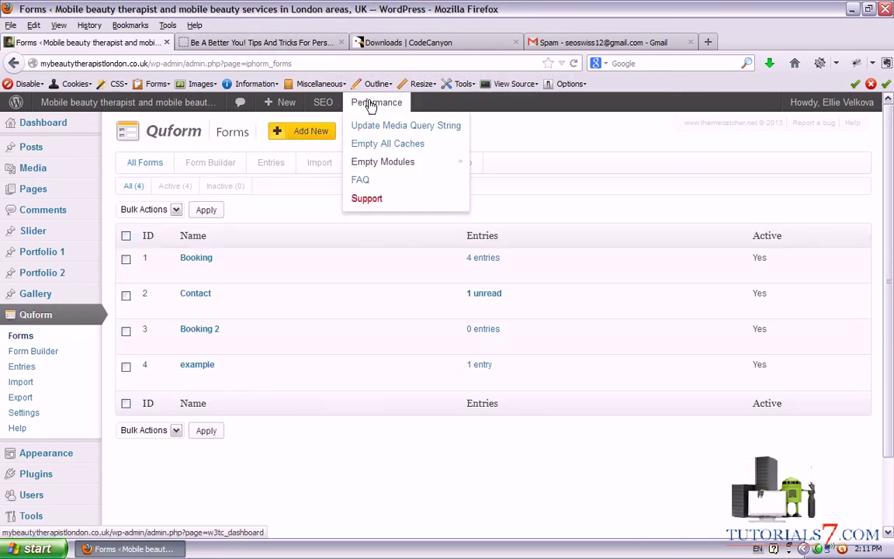